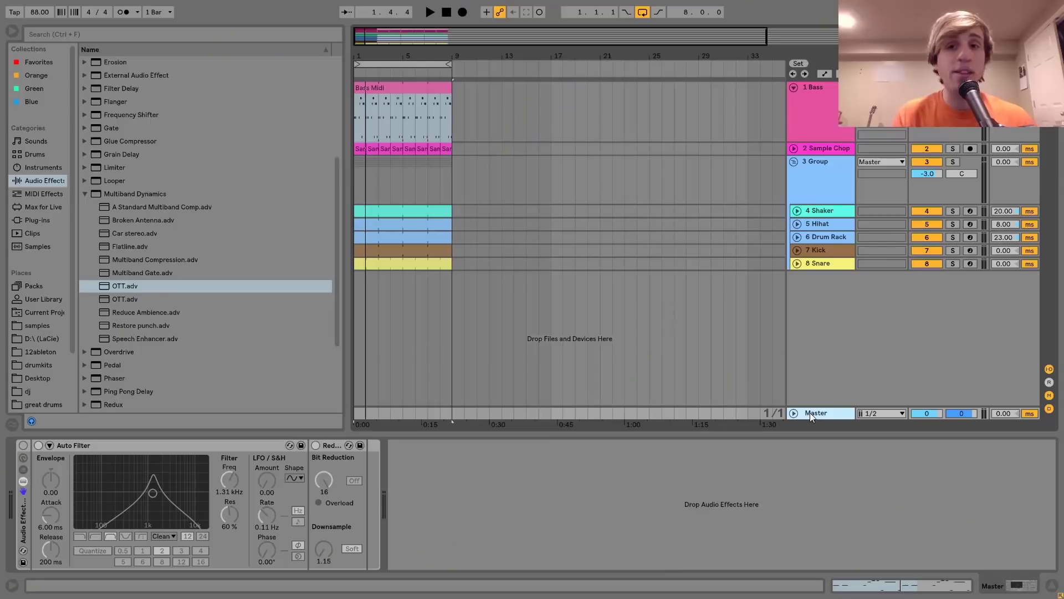
Step: Select the Bass Midi clip, play the soloed Bass track from the start, and stop playback
left_click(358, 414)
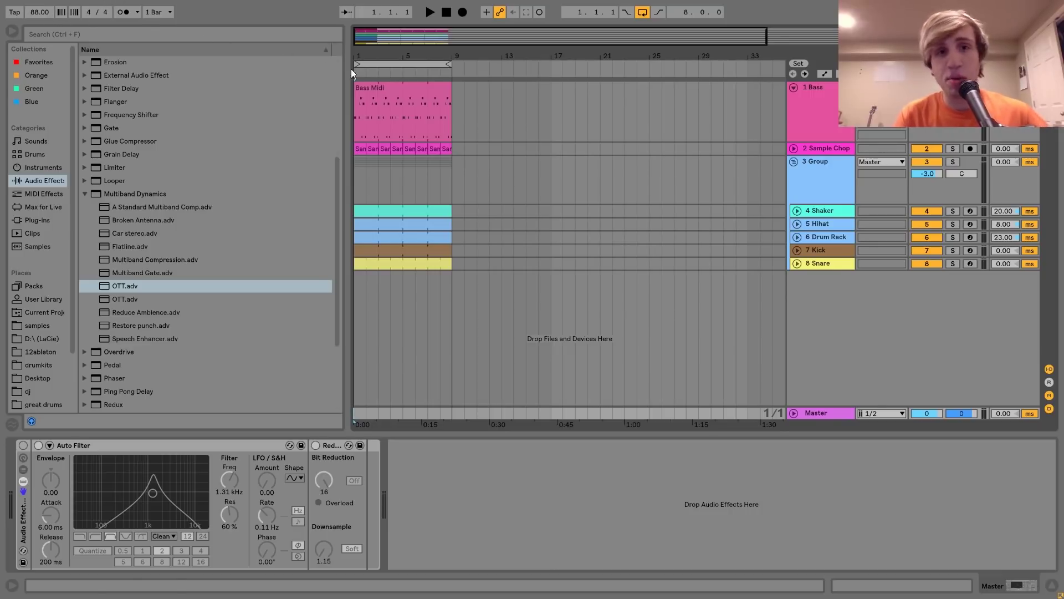
left_click(377, 88)
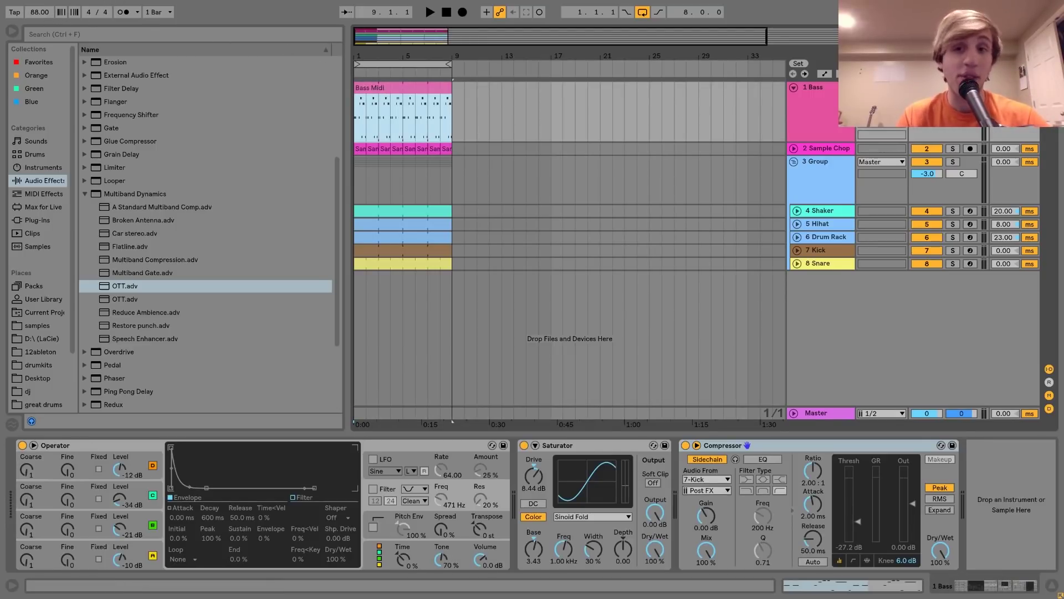
key("space")
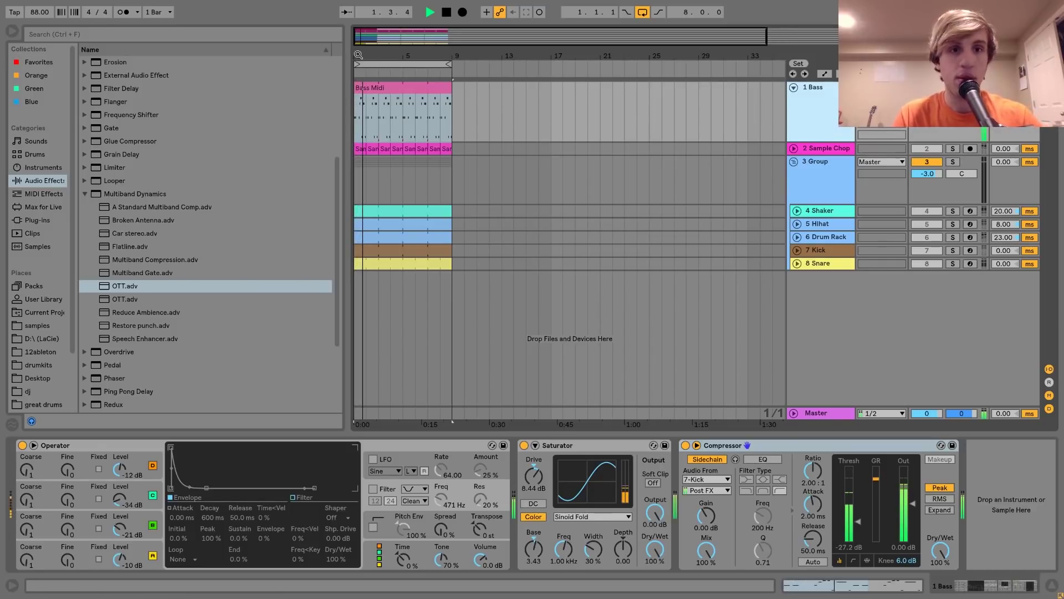
scroll(566, 129, "up", 3)
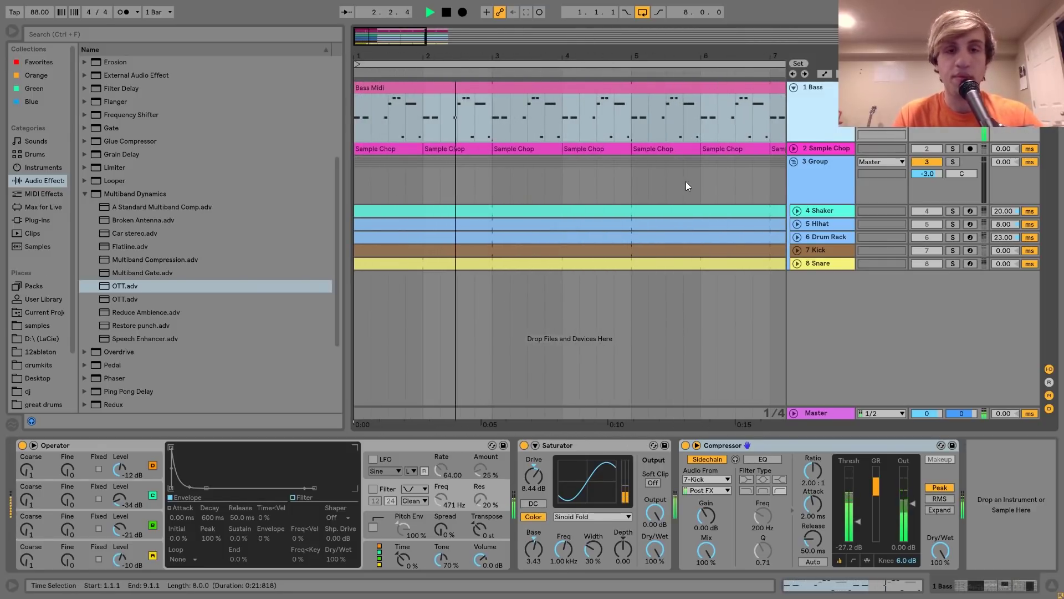
key("space")
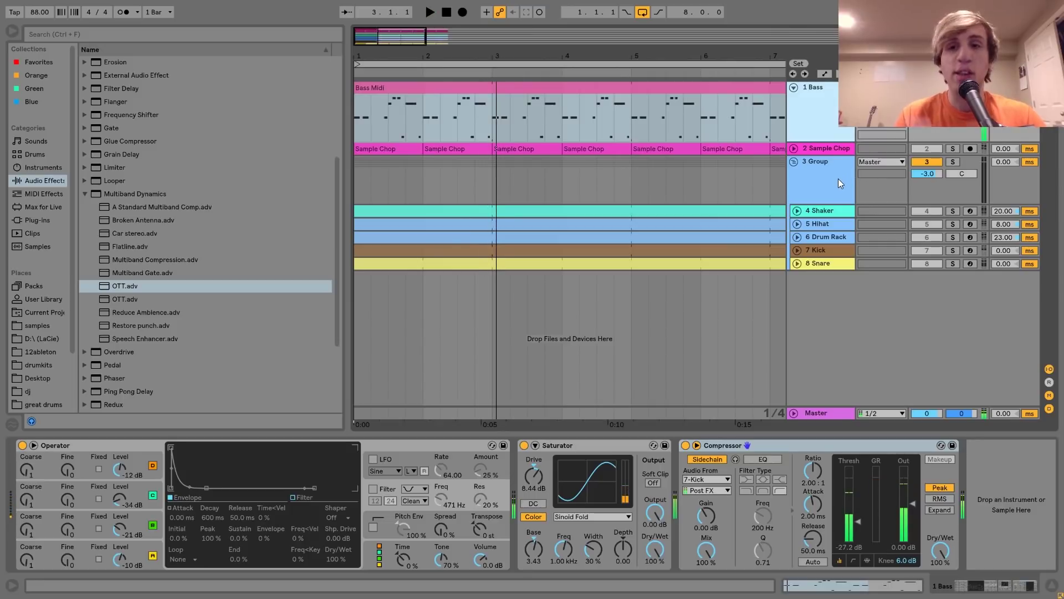
Step: Open the Bass Midi clip's note editor to examine the opening notes of the bass pattern
left_click(527, 88)
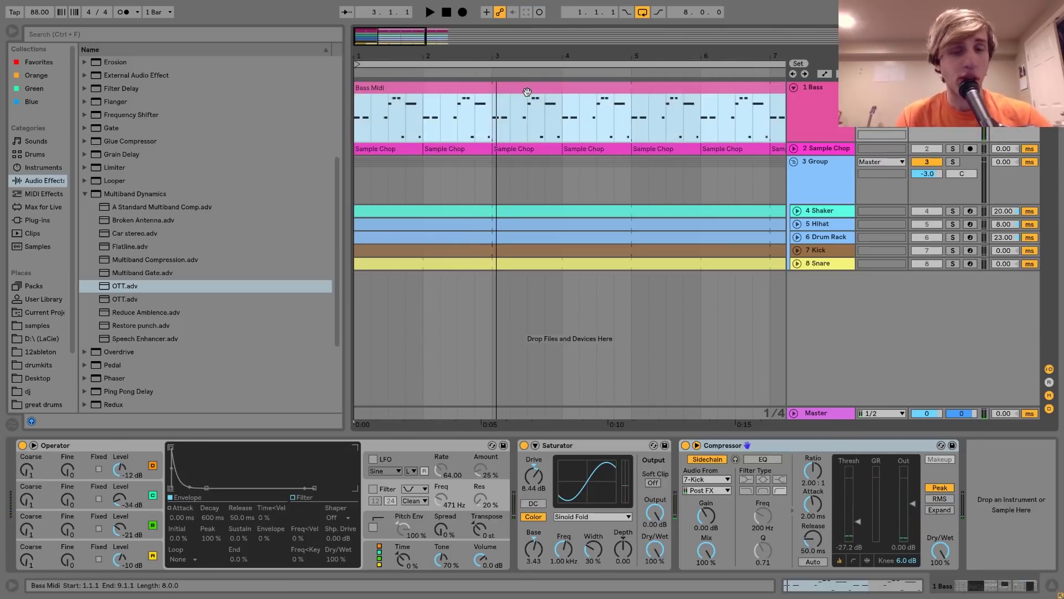
double_click(527, 91)
left_click_drag(174, 460, 173, 474)
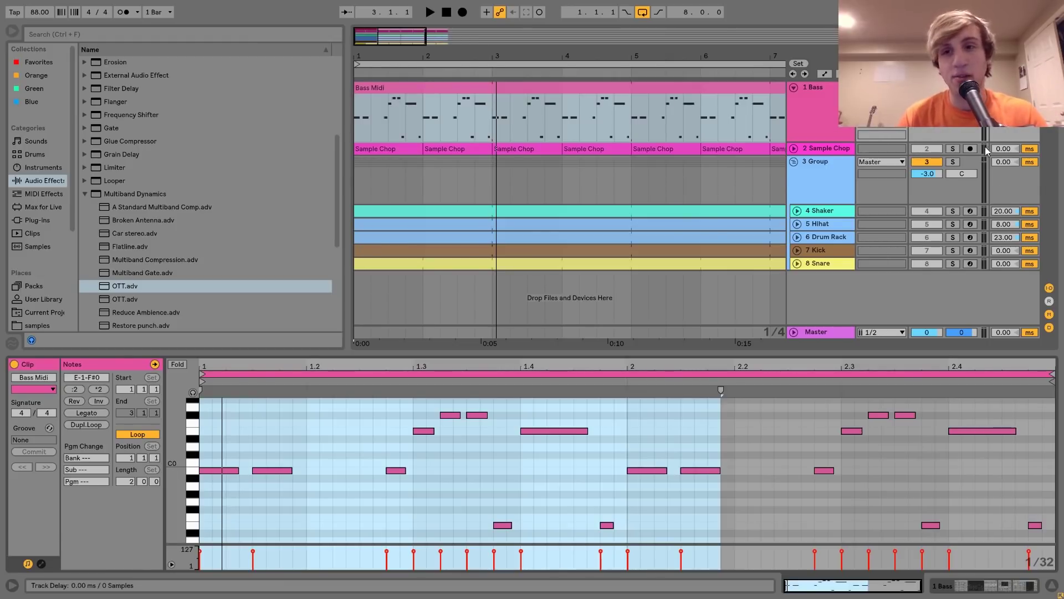
Step: Solo the Sample Chop track and play from the start, from 1.3.1, and from around beat 4 of bar 1
left_click(953, 148)
key("space")
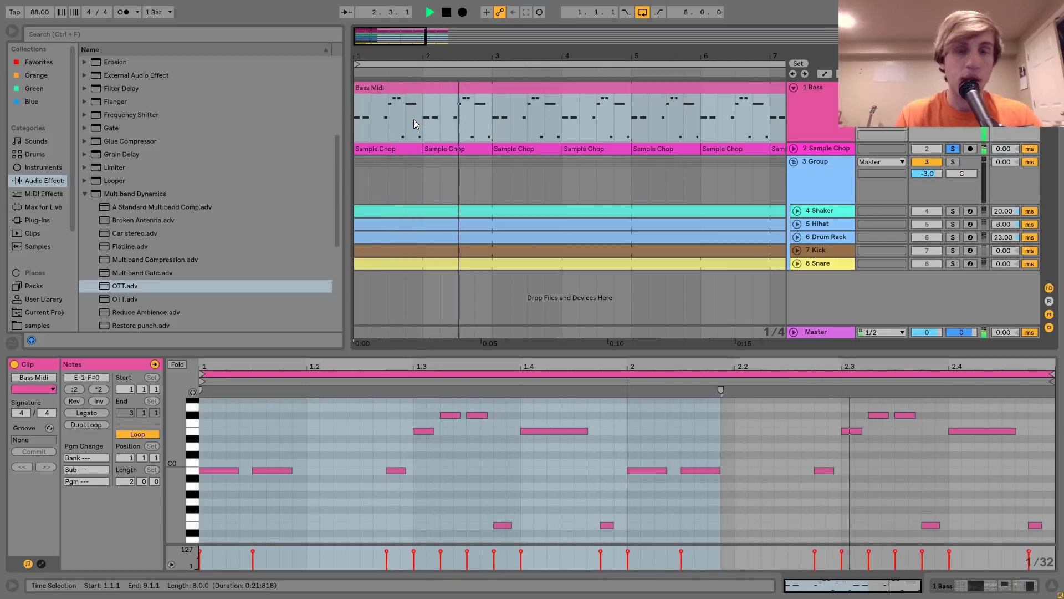
key("space")
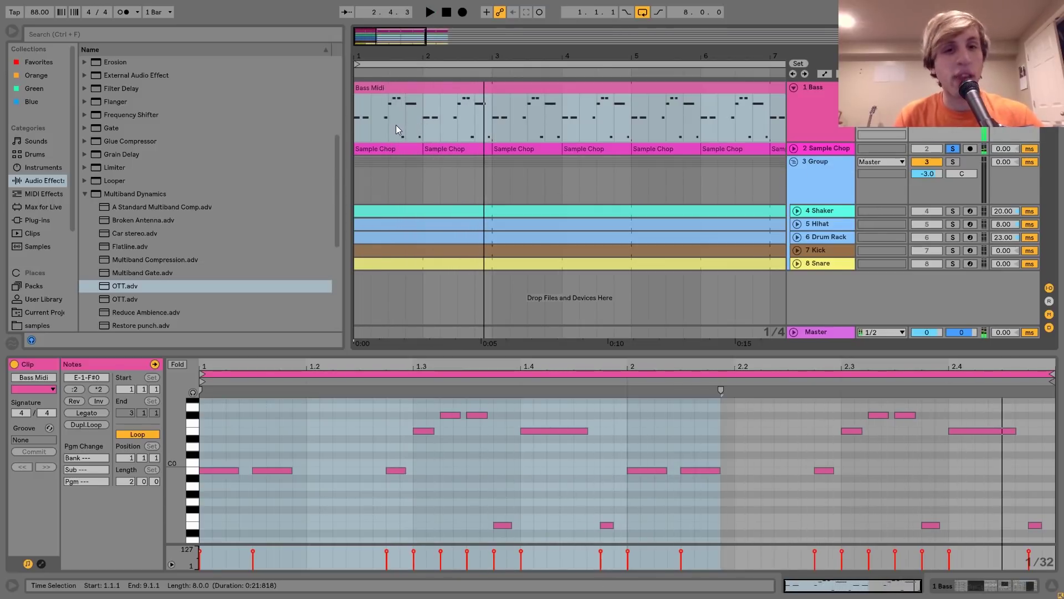
left_click(390, 126)
key("space")
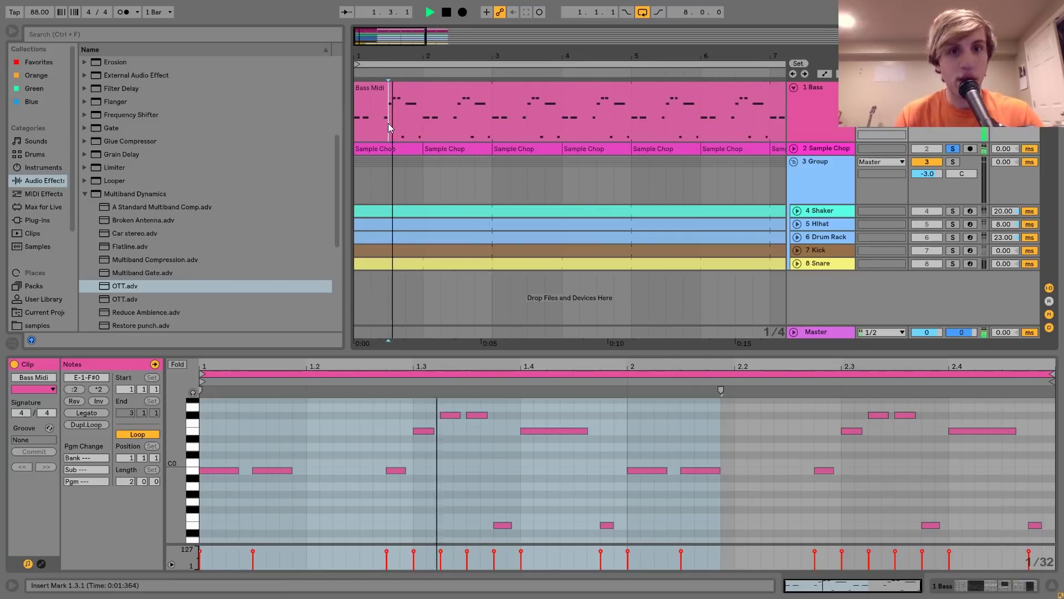
key("space")
left_click(404, 125)
key("space")
key("space")
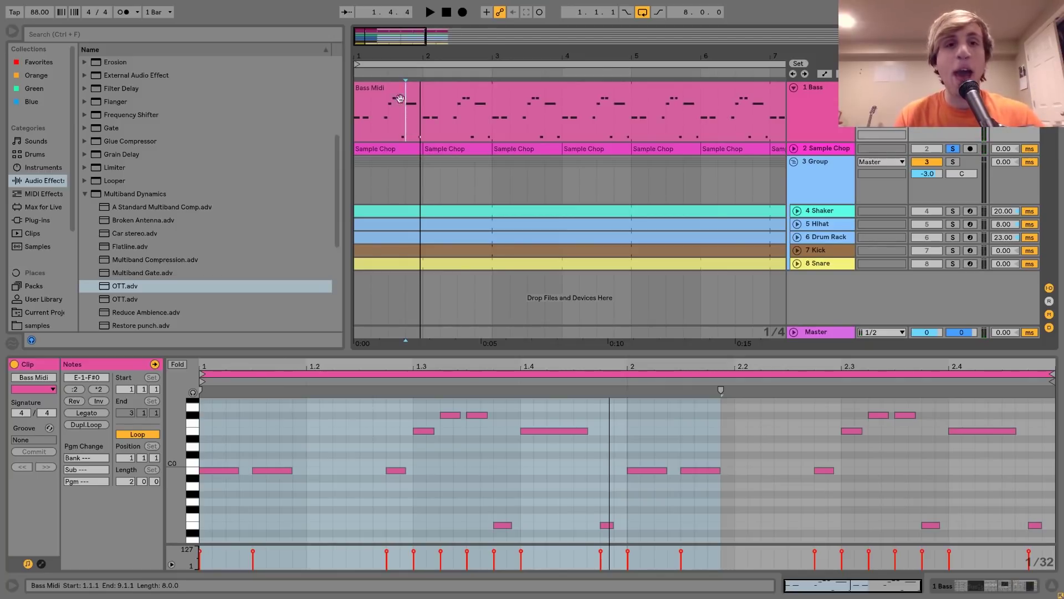
Step: Show the Bass track's devices, review Operator's oscillators A, B, C and D with their envelopes, and play the bass
left_click(402, 102)
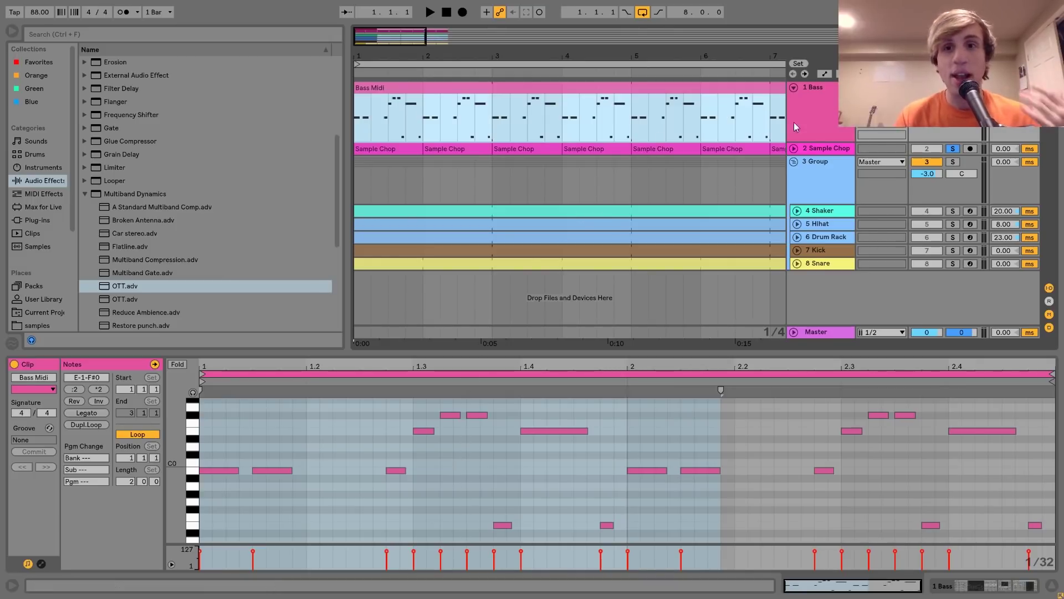
left_click(818, 115)
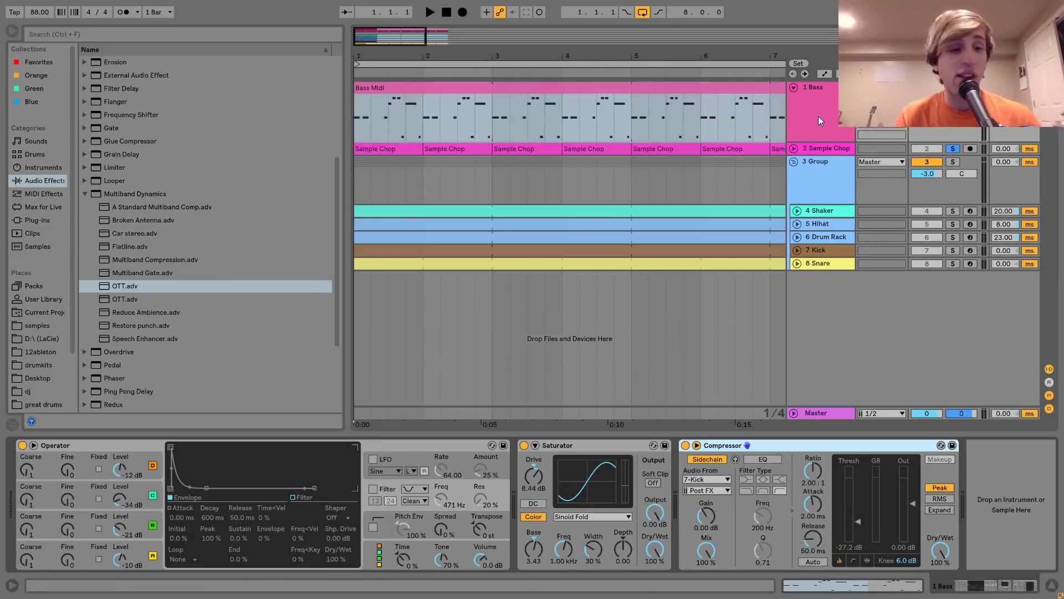
left_click(114, 443)
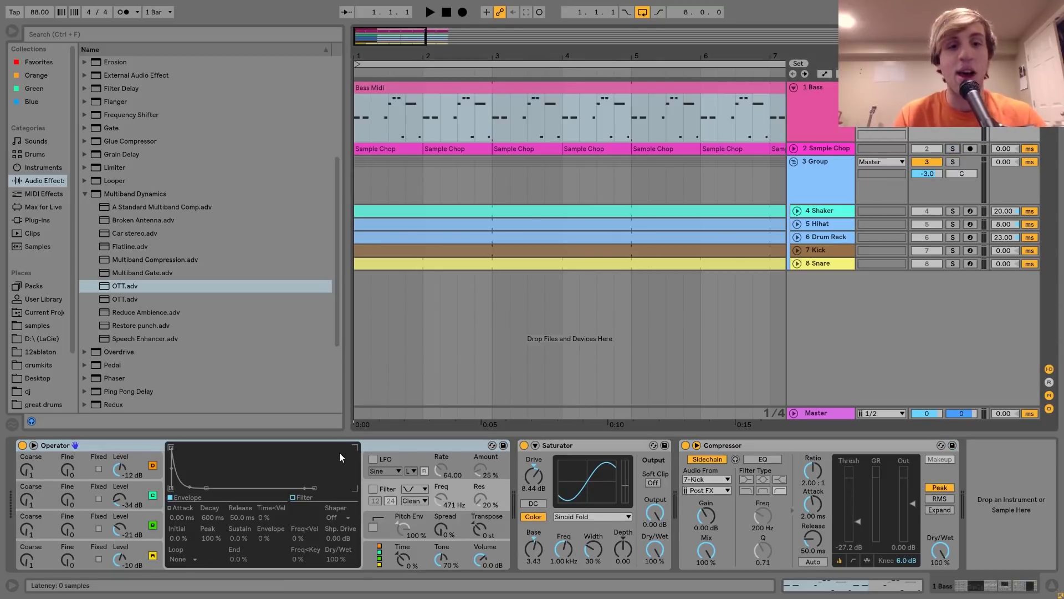
left_click(150, 544)
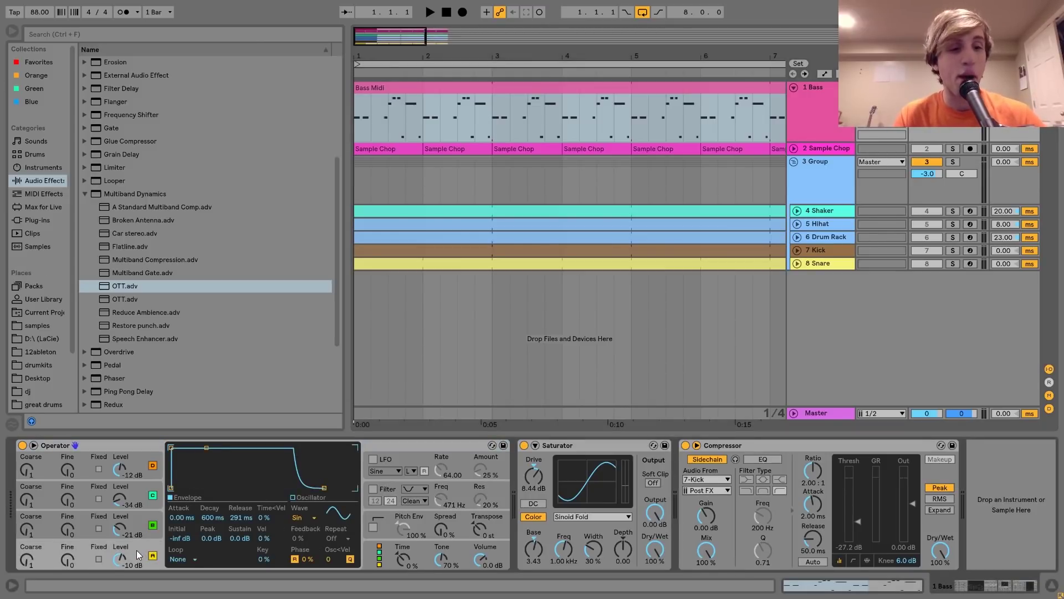
left_click(129, 530)
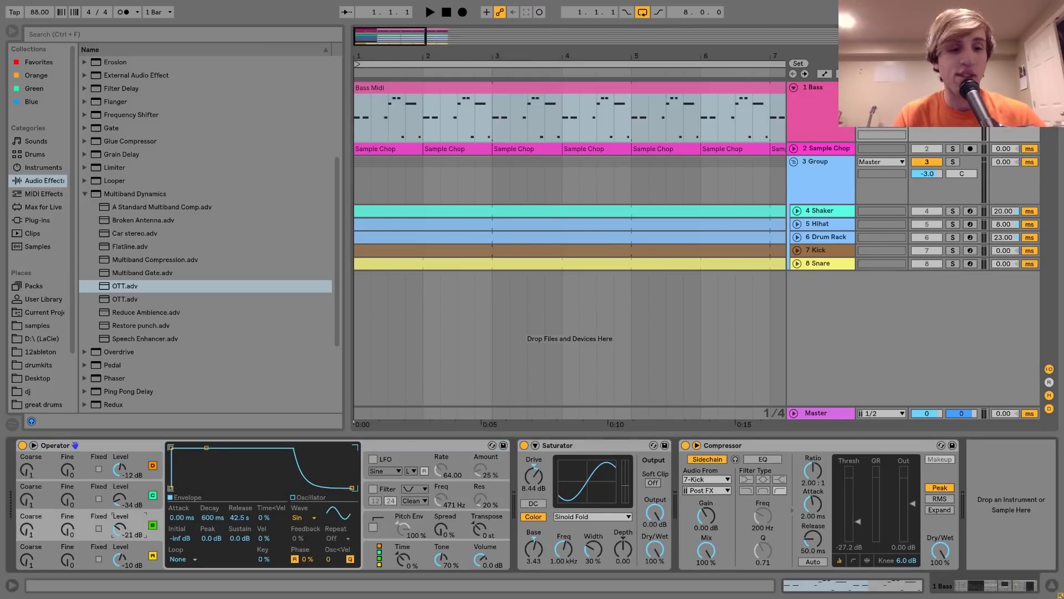
left_click(141, 495)
left_click(141, 474)
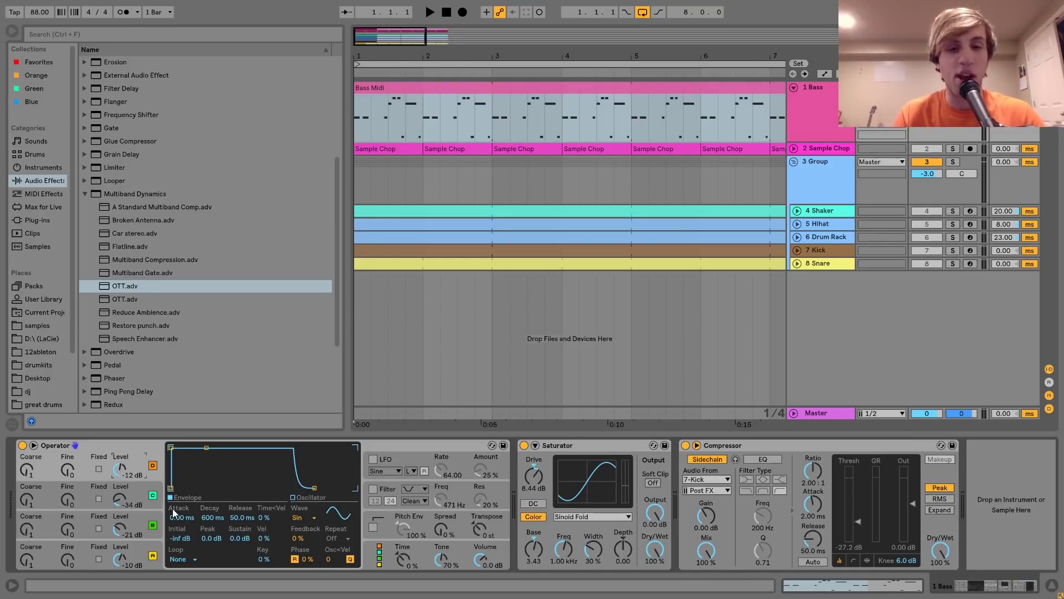
key("space")
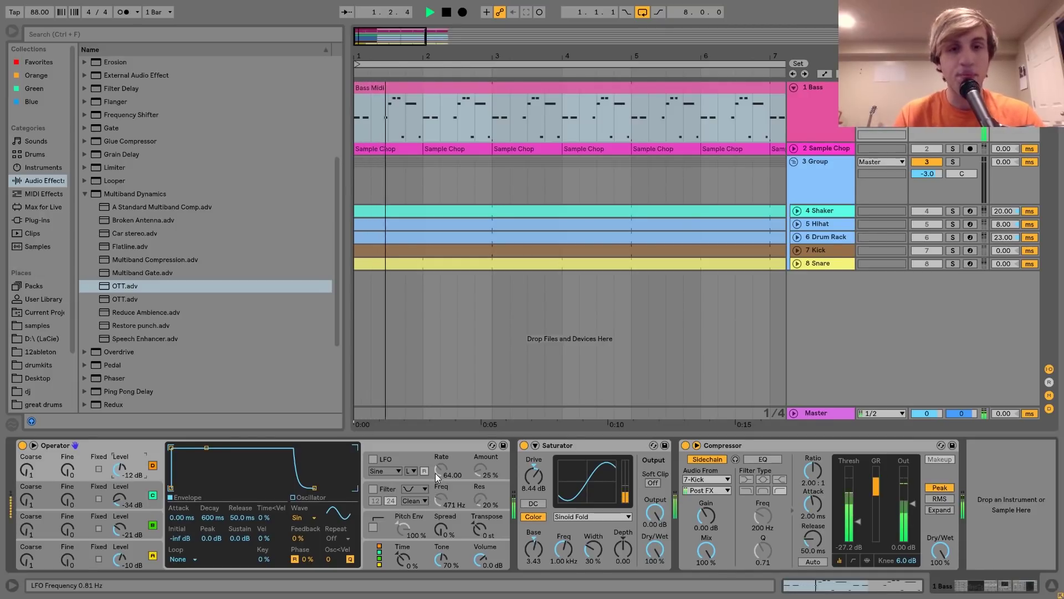
key("space")
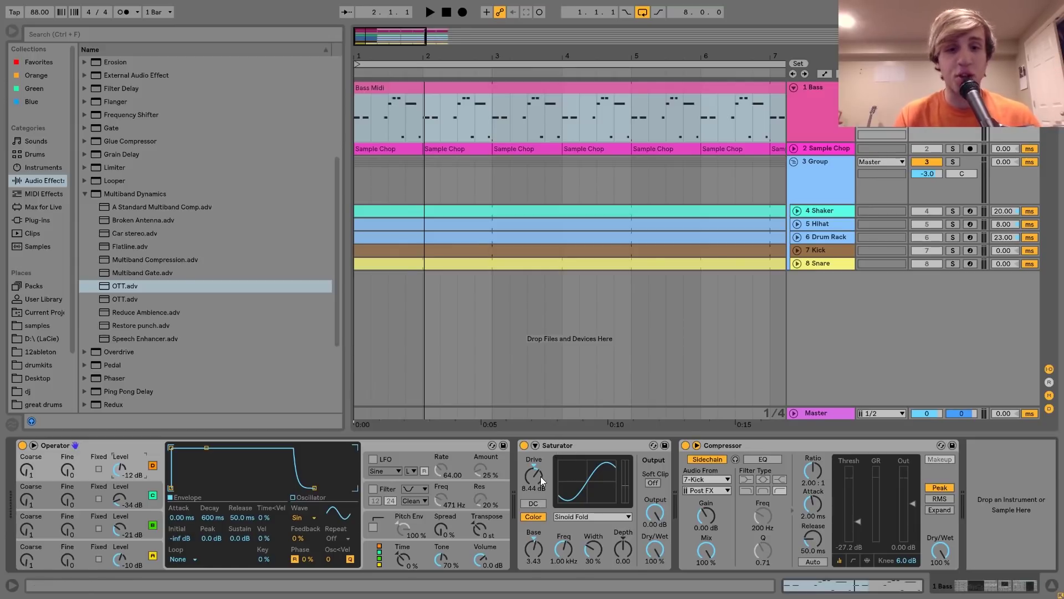
Step: Try the Analog Clip curve on the Bass track's Saturator during playback, and undo back to Sinoid Fold
left_click(567, 520)
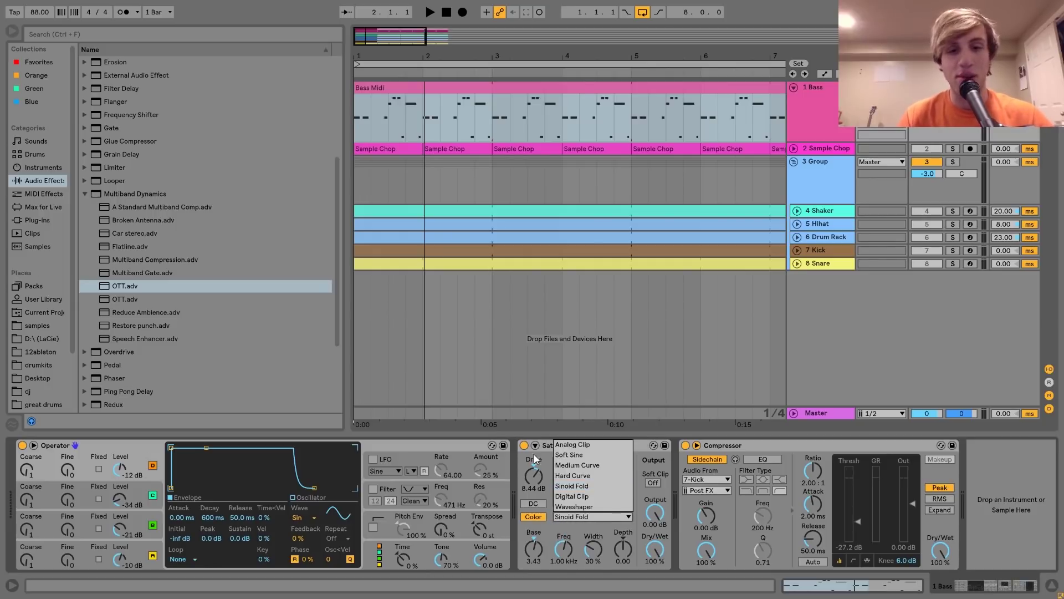
left_click(588, 518)
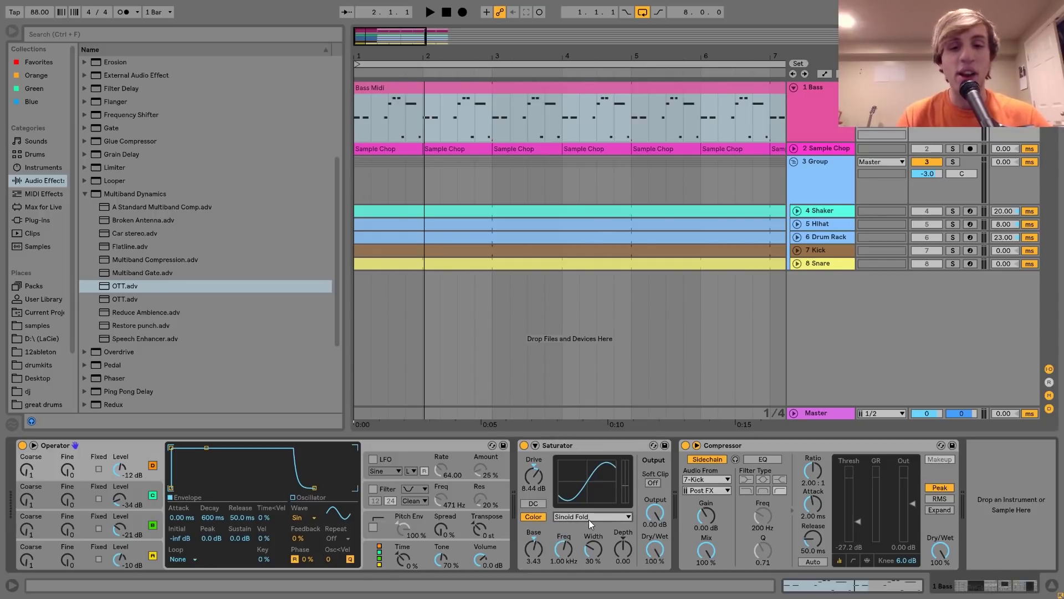
key("space")
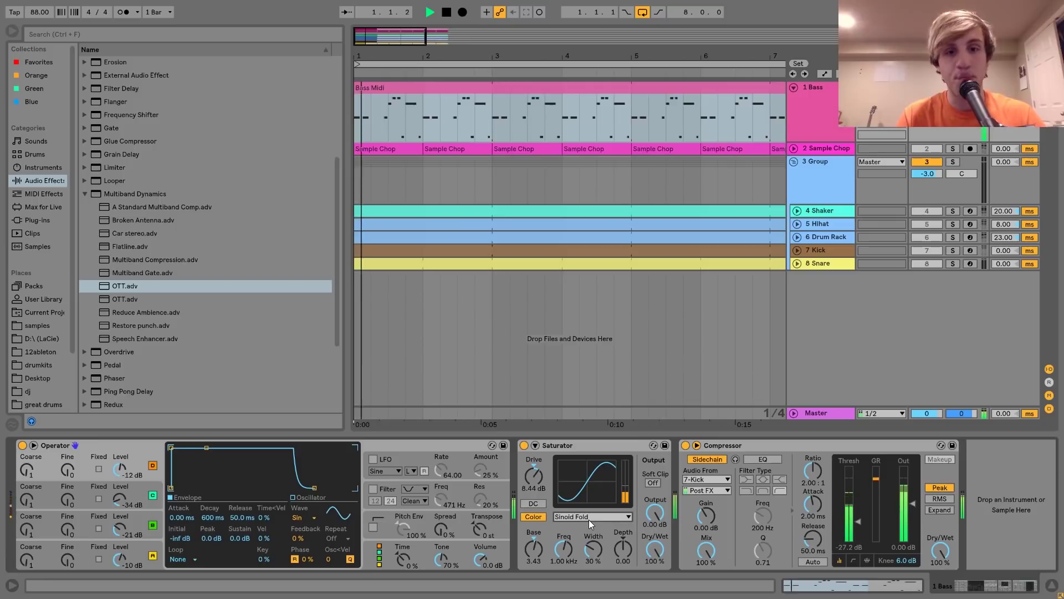
left_click(589, 520)
left_click(580, 435)
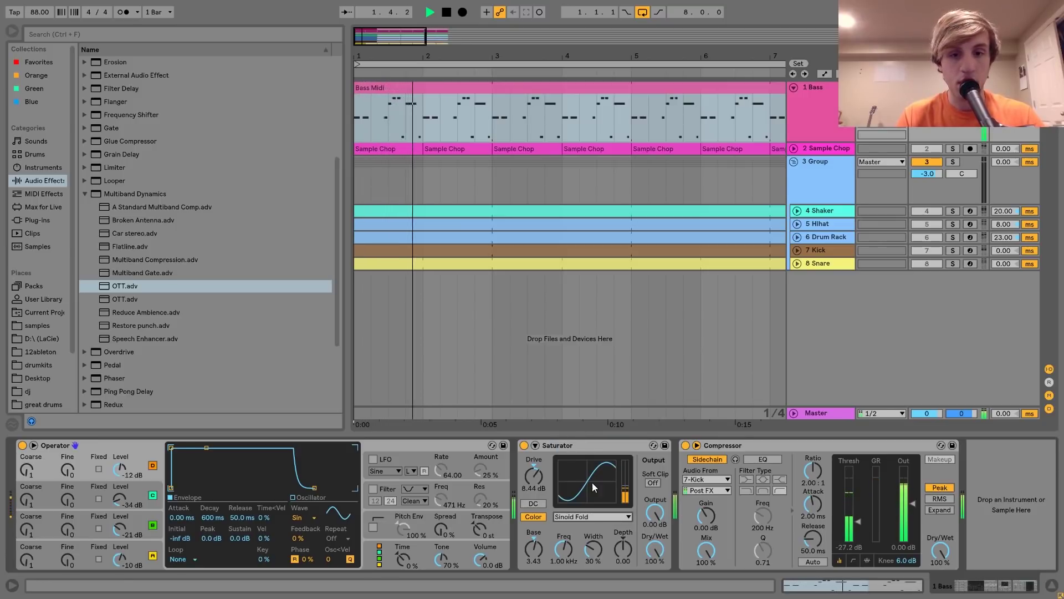
left_click(593, 516)
left_click(581, 445)
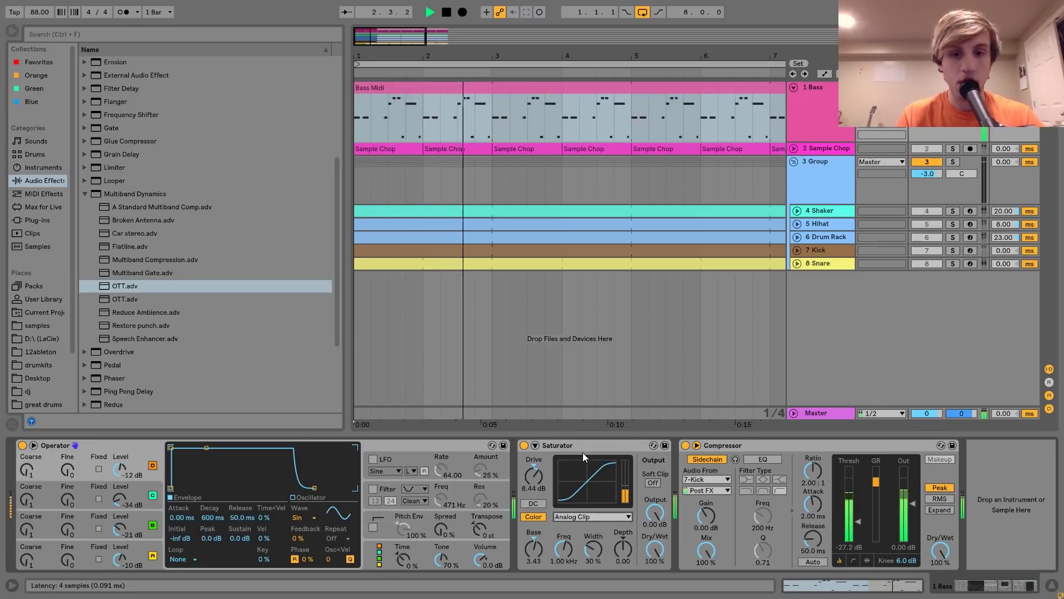
key("ctrl+z")
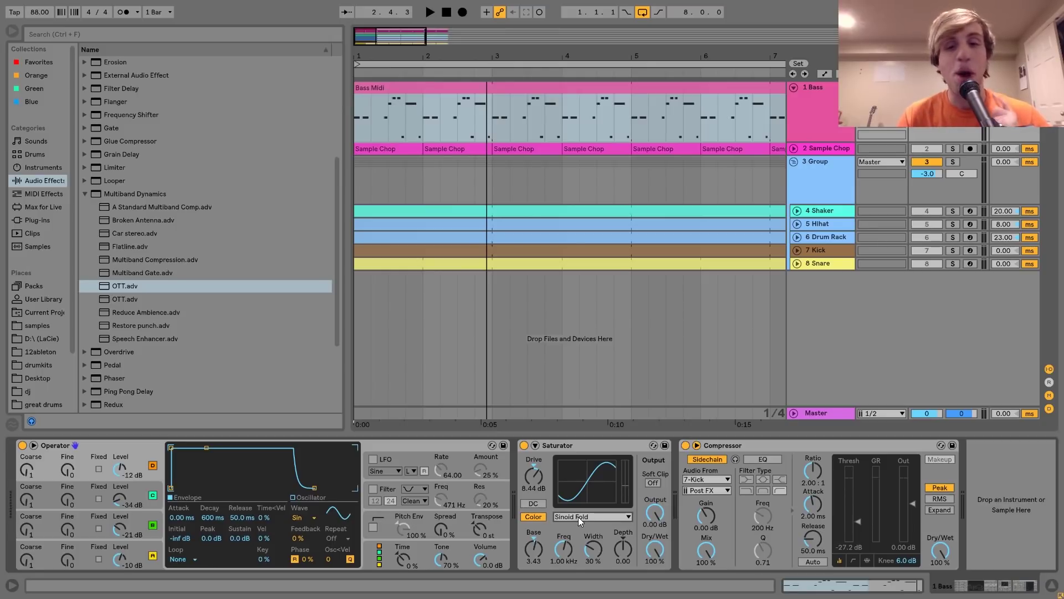
Step: Play the bass with the Sinoid Fold saturation and check the Saturator's available curve types
key("space")
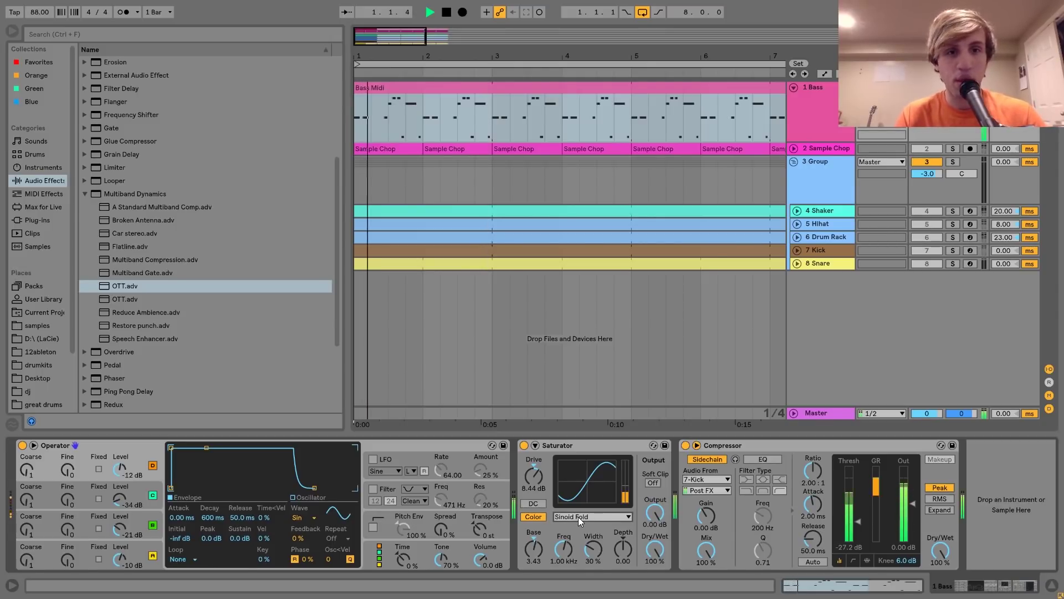
key("space")
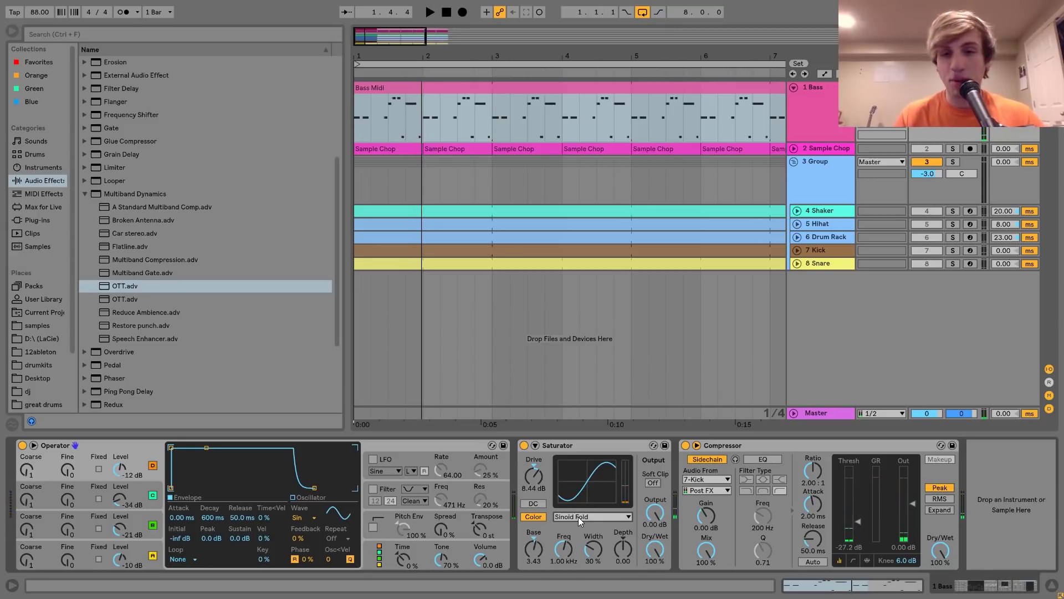
left_click(578, 517)
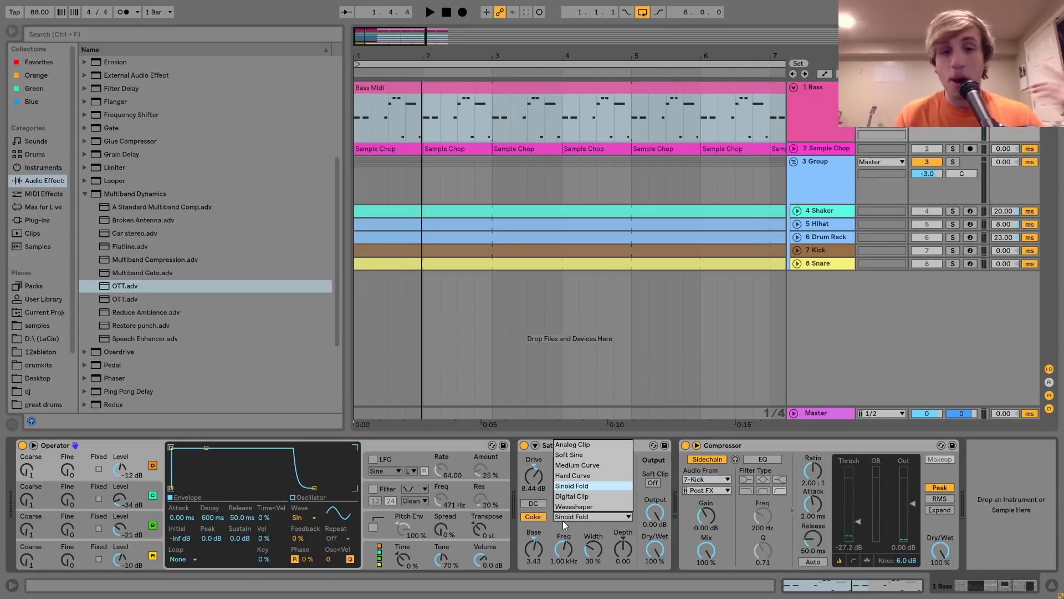
left_click(625, 532)
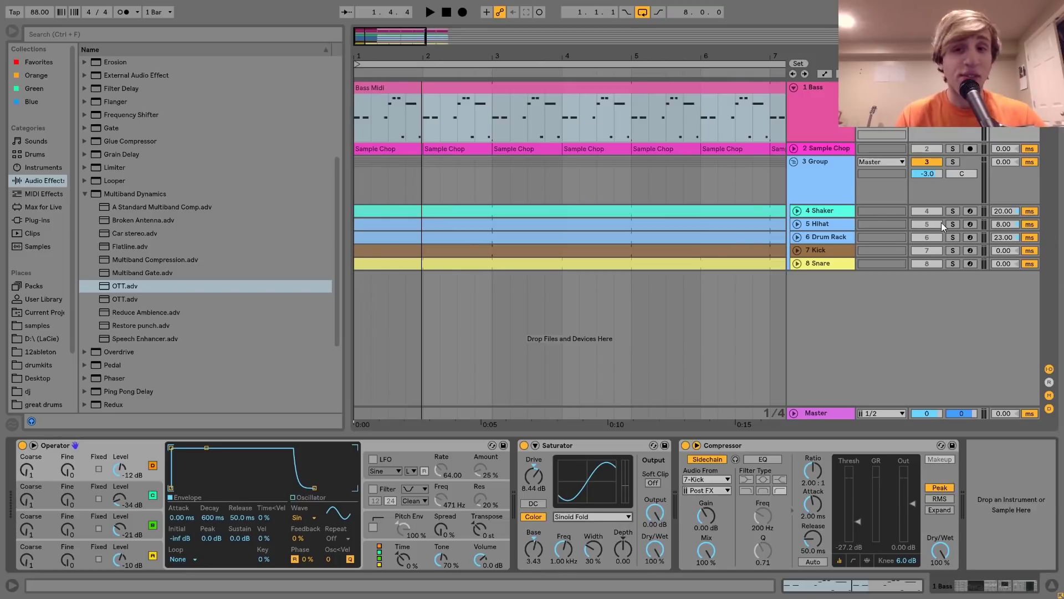
Step: Unfold the Sample Chop track, play it soloed from the start, and turn its solo off to hear the full arrangement
left_click(810, 148)
left_click(794, 149)
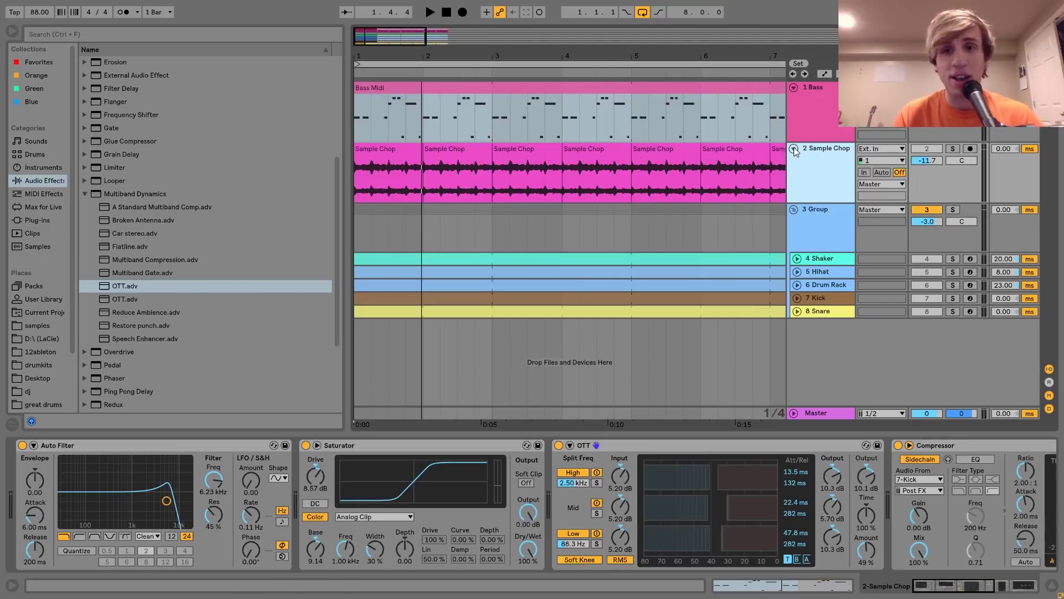
left_click(951, 149)
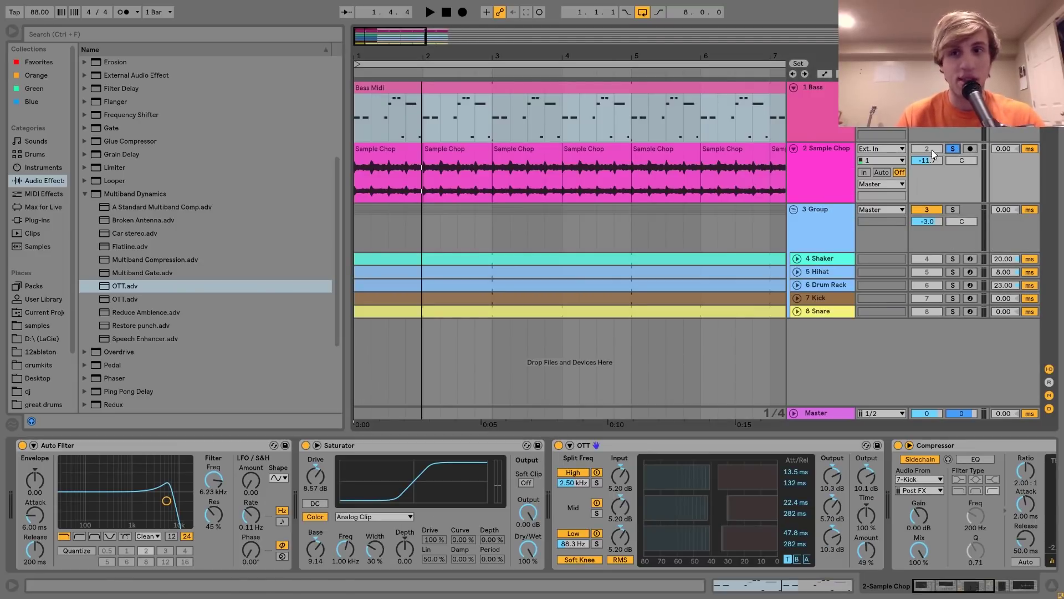
left_click(395, 155)
key("space")
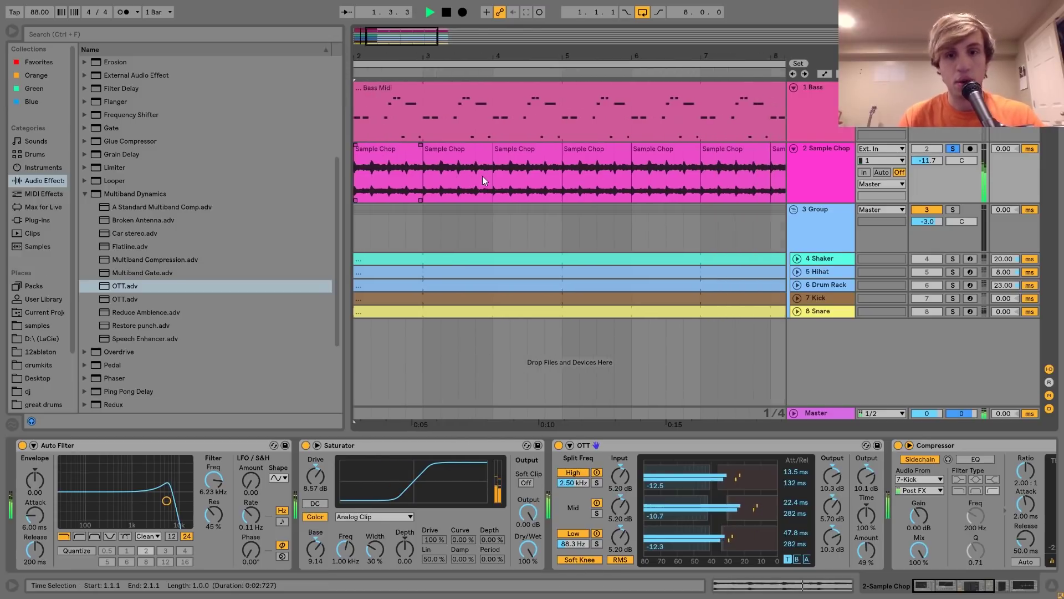
left_click(952, 149)
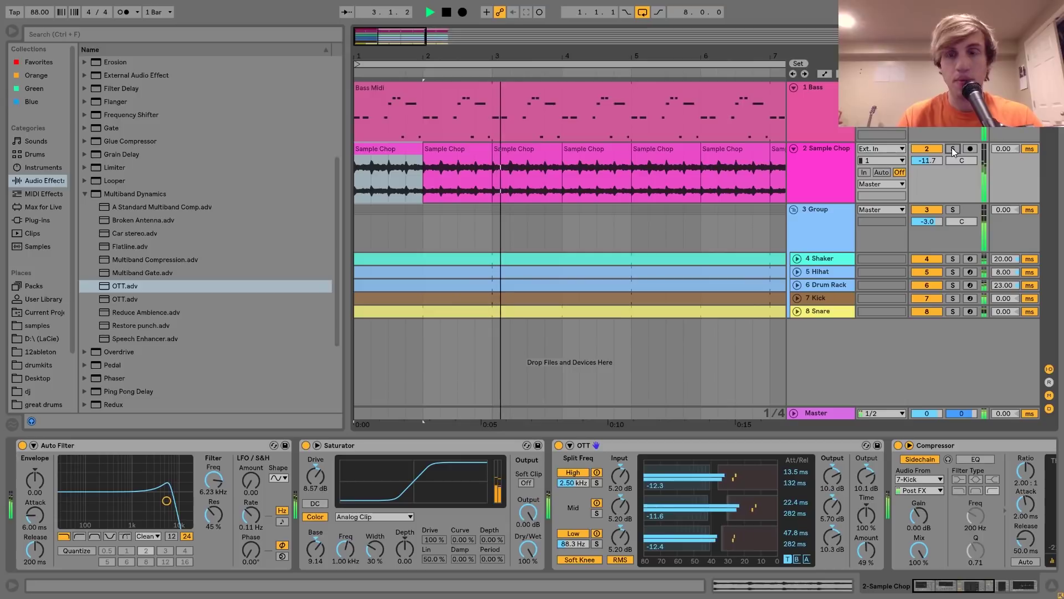
key("space")
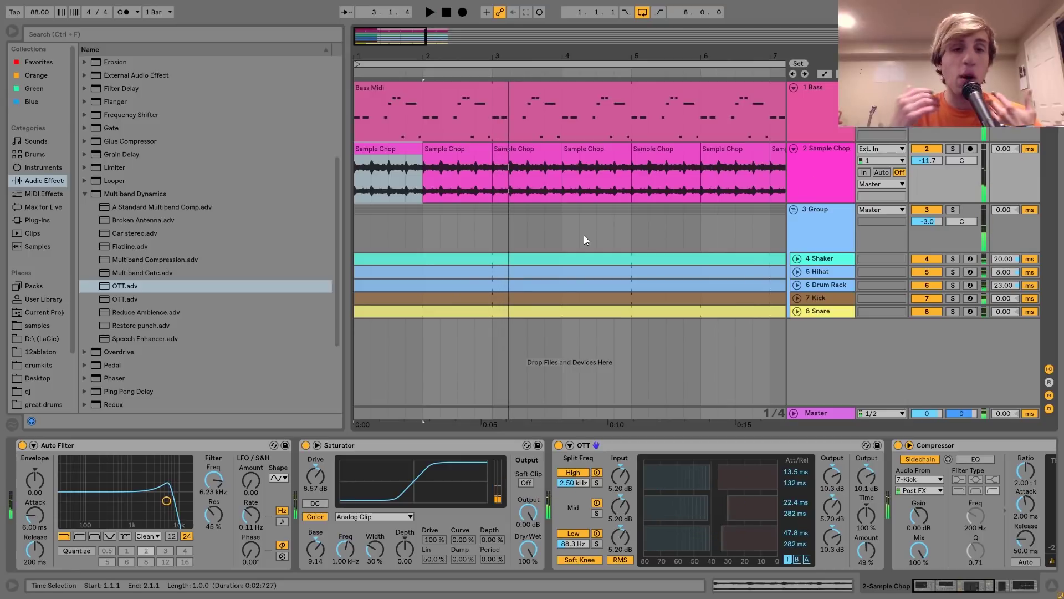
Step: Reveal the source file of the first Sample Chop clip in the browser
right_click(376, 161)
left_click(420, 320)
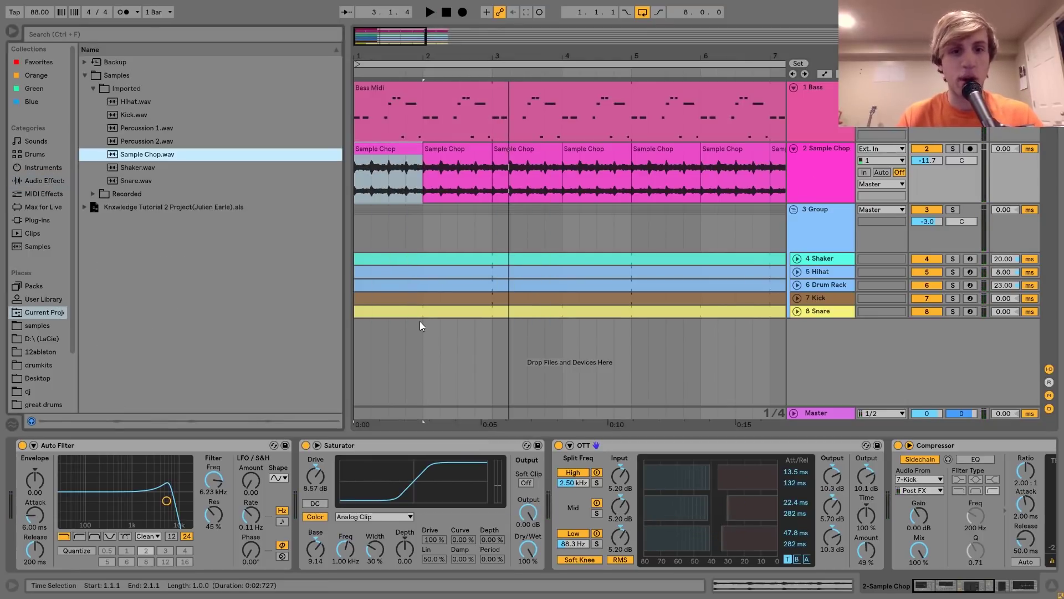
Step: Select Sample Chop.wav in the browser and open the first Sample Chop clip to examine its warp and transpose settings
left_click(148, 159)
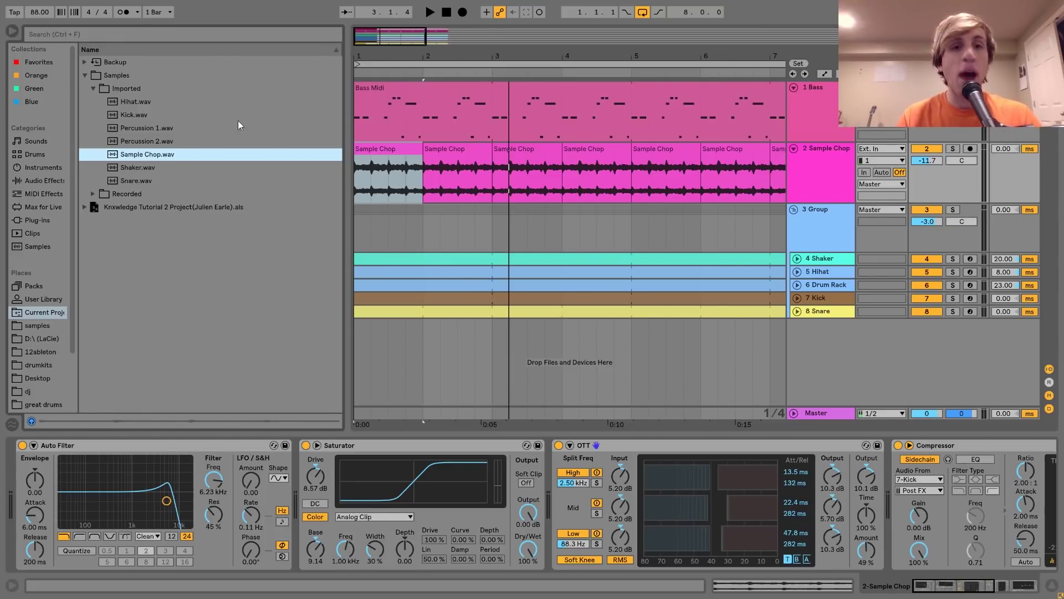
left_click(379, 149)
double_click(380, 149)
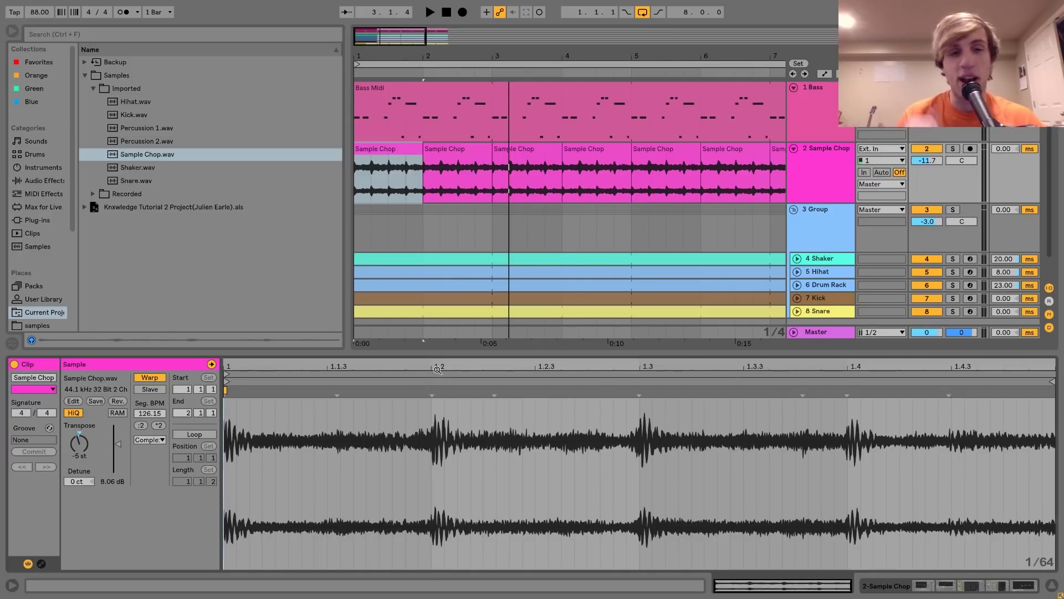
Step: Play the Sample Chop track soloed from the start, select Sample Chop.wav in the browser, and look over the track's device chain
key("space")
left_click(826, 164)
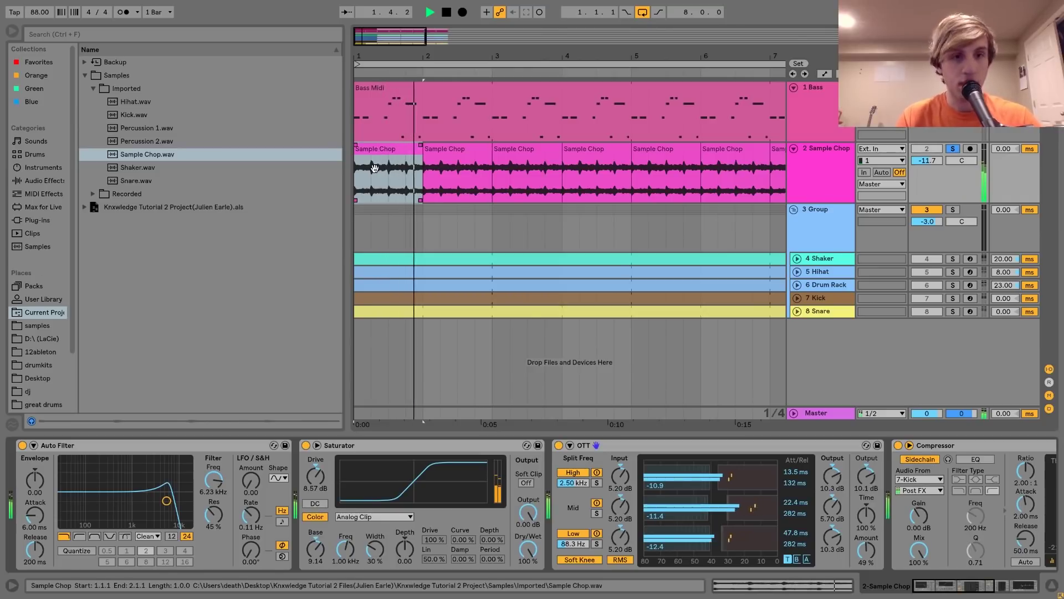
key("space")
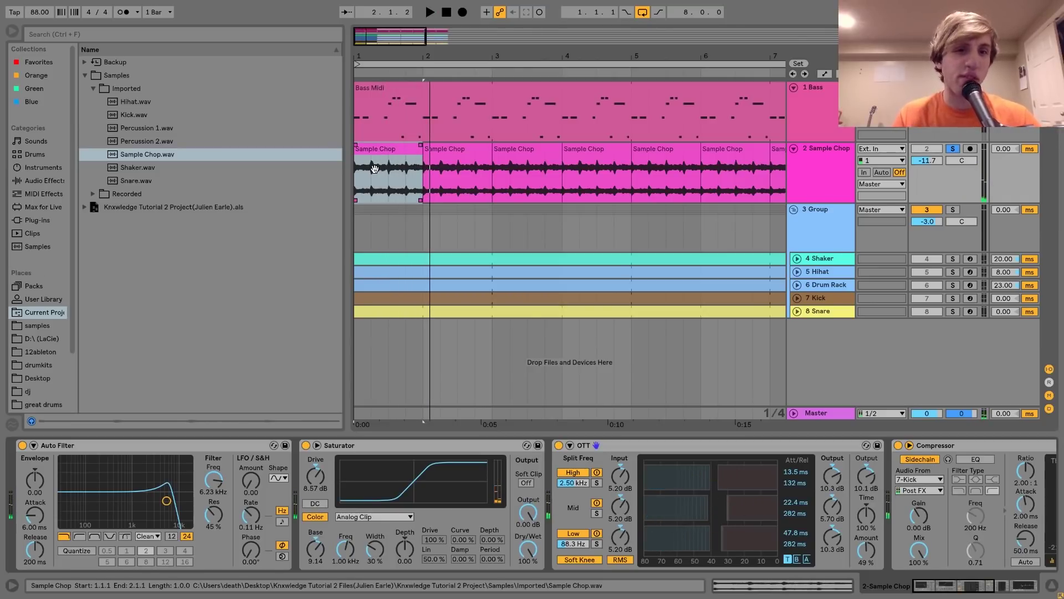
left_click(136, 158)
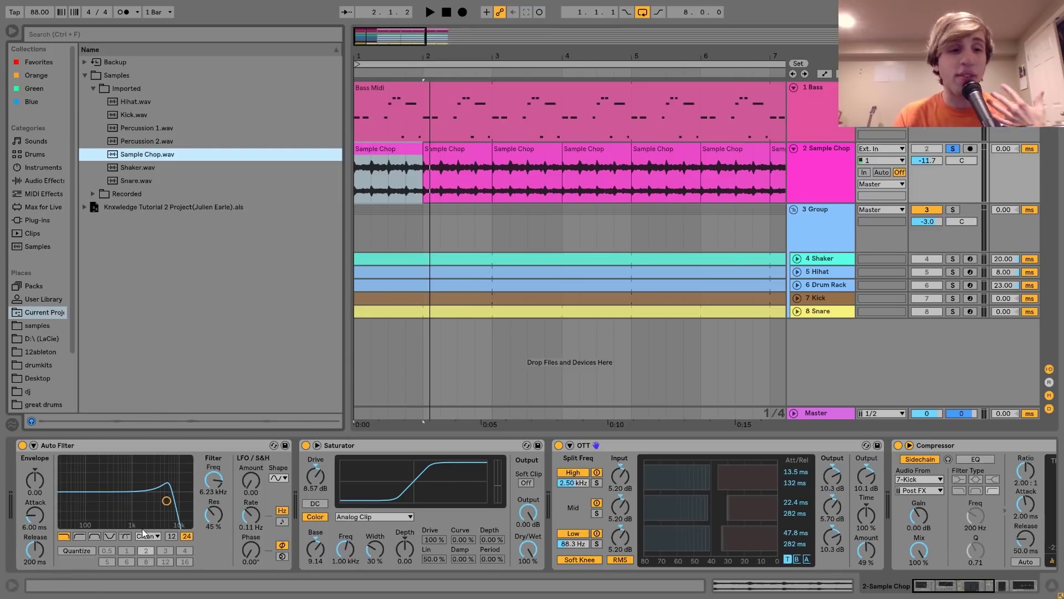
scroll(264, 499, "right", 5)
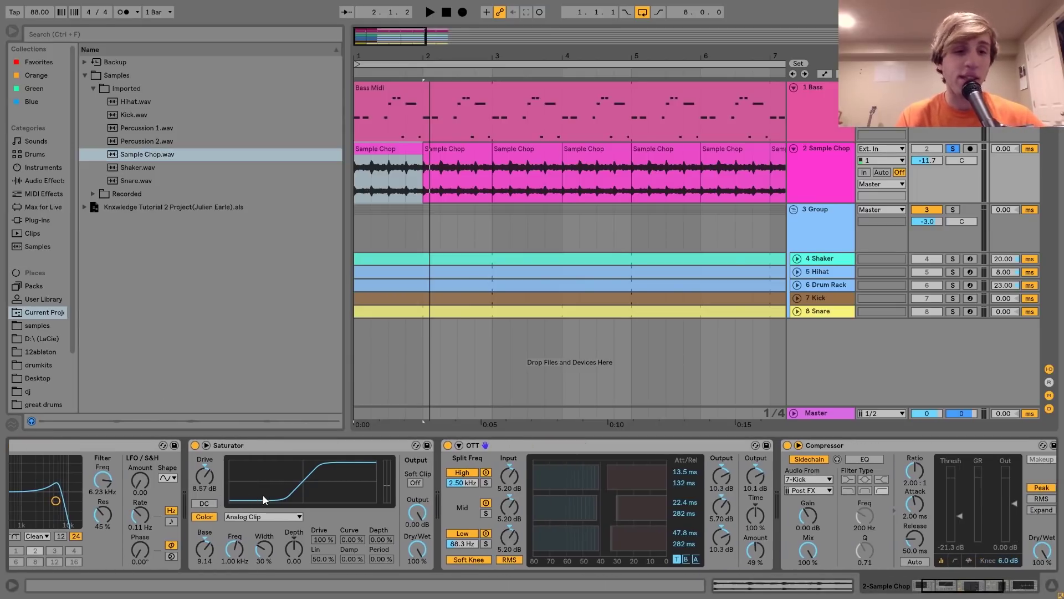
scroll(264, 499, "left", 5)
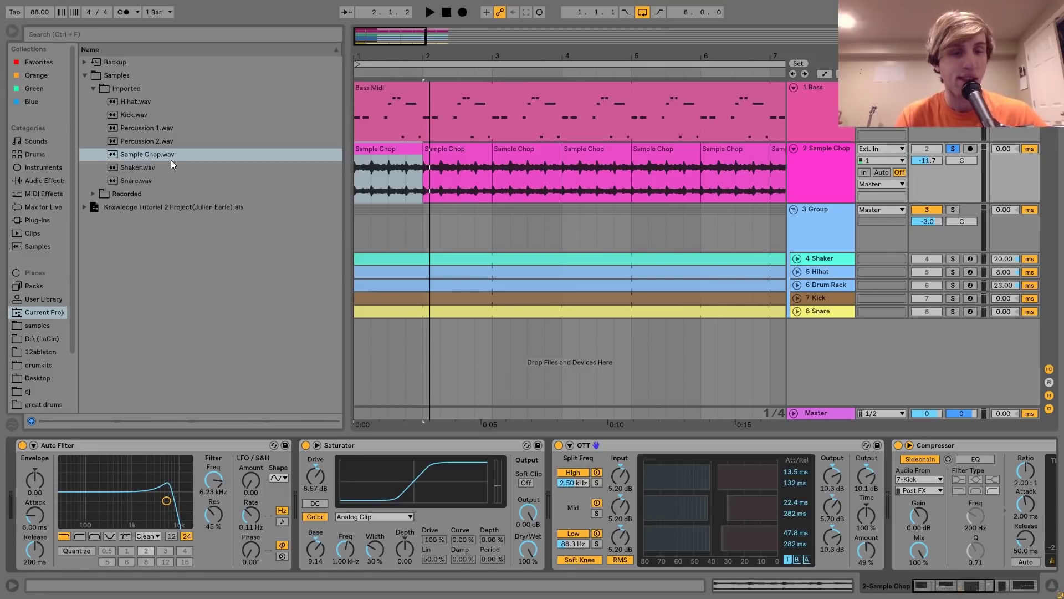
Step: Play the soloed sample with the Auto Filter bypassed and with it re-enabled to compare the sound
left_click(22, 445)
key("space")
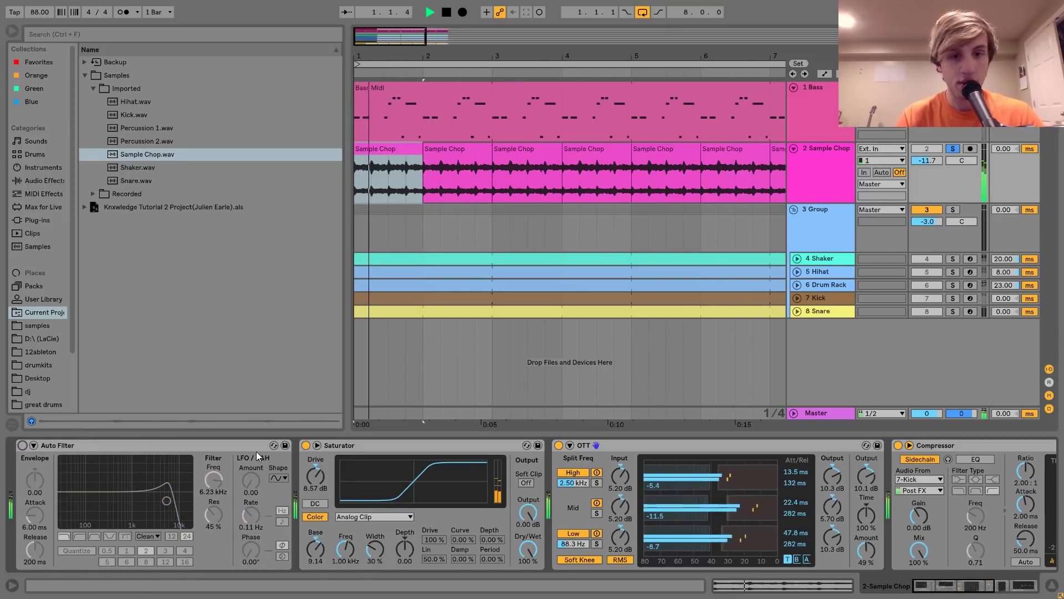
key("space")
left_click(22, 445)
key("space")
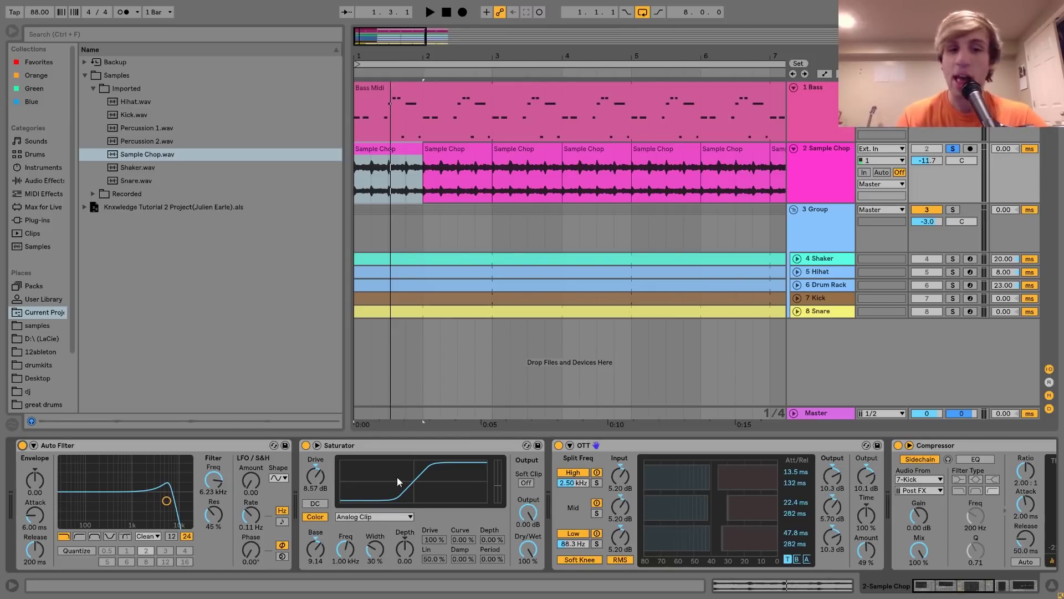
Step: Play the soloed sample with the Saturator bypassed and with it re-enabled to compare the sound
left_click(365, 449)
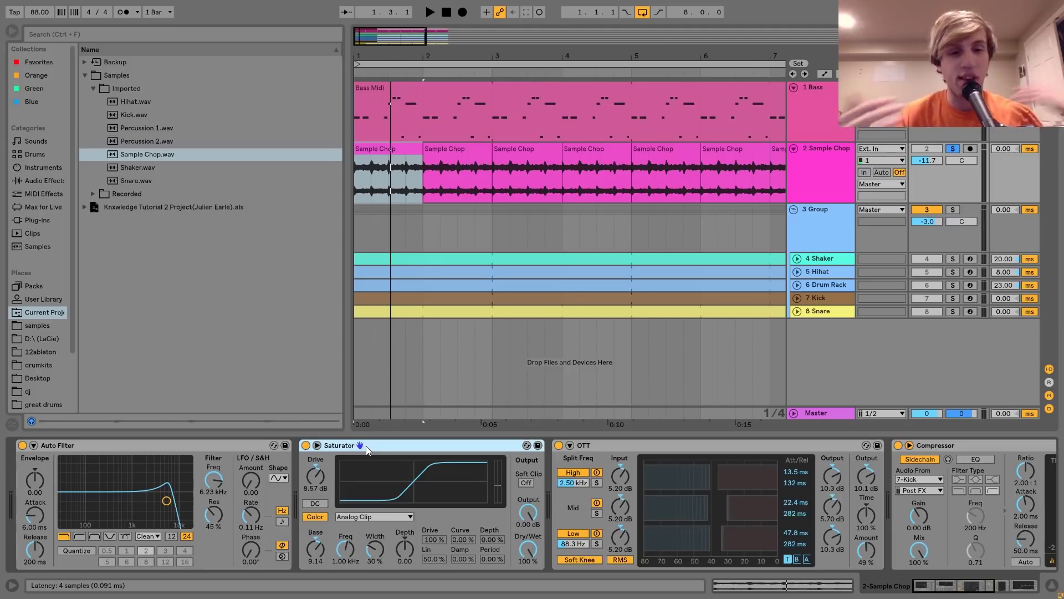
left_click(306, 446)
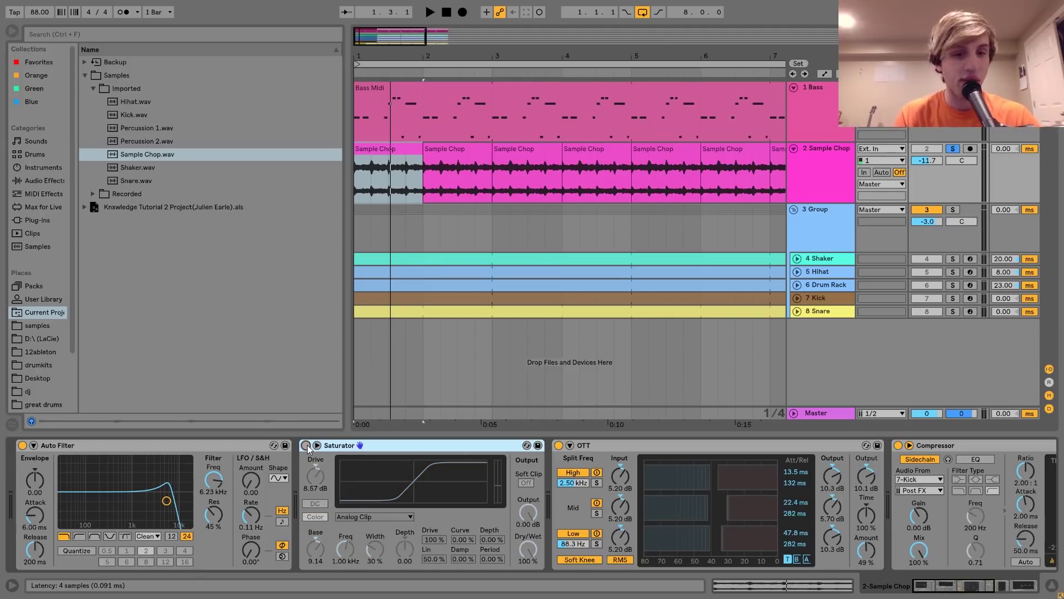
key("space")
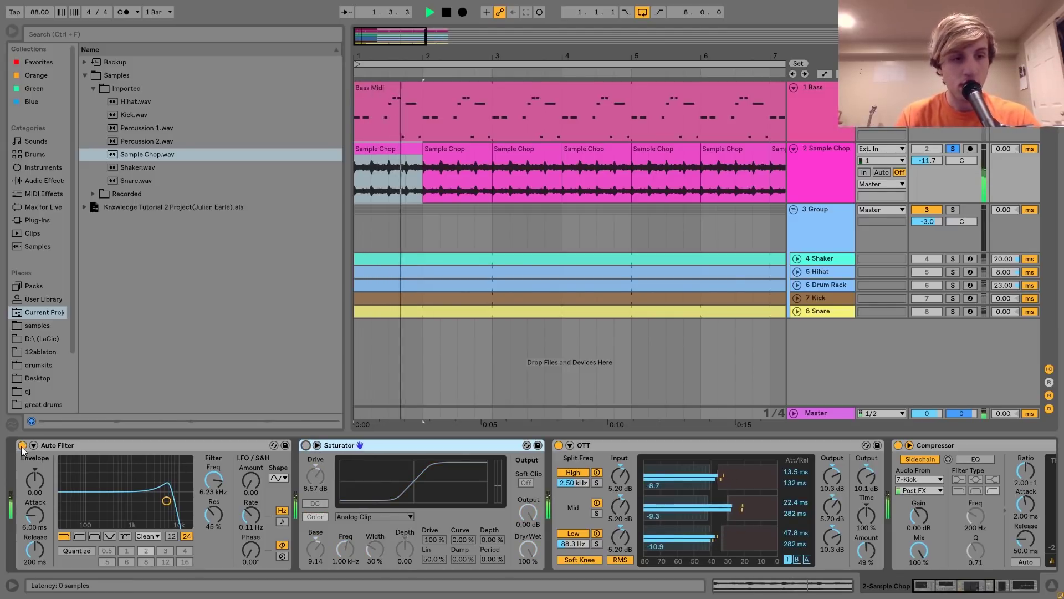
key("space")
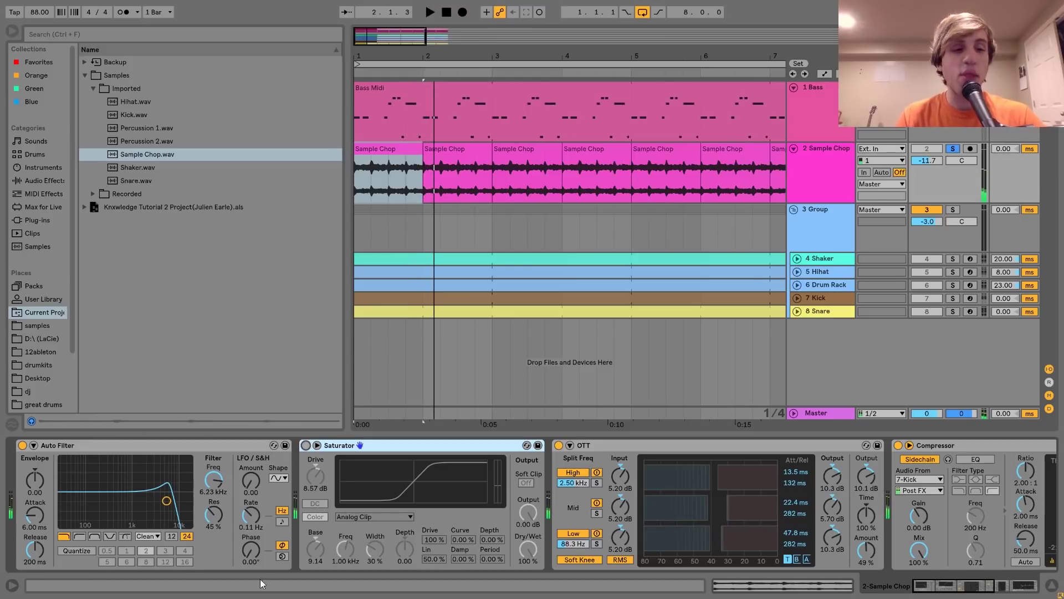
left_click(306, 446)
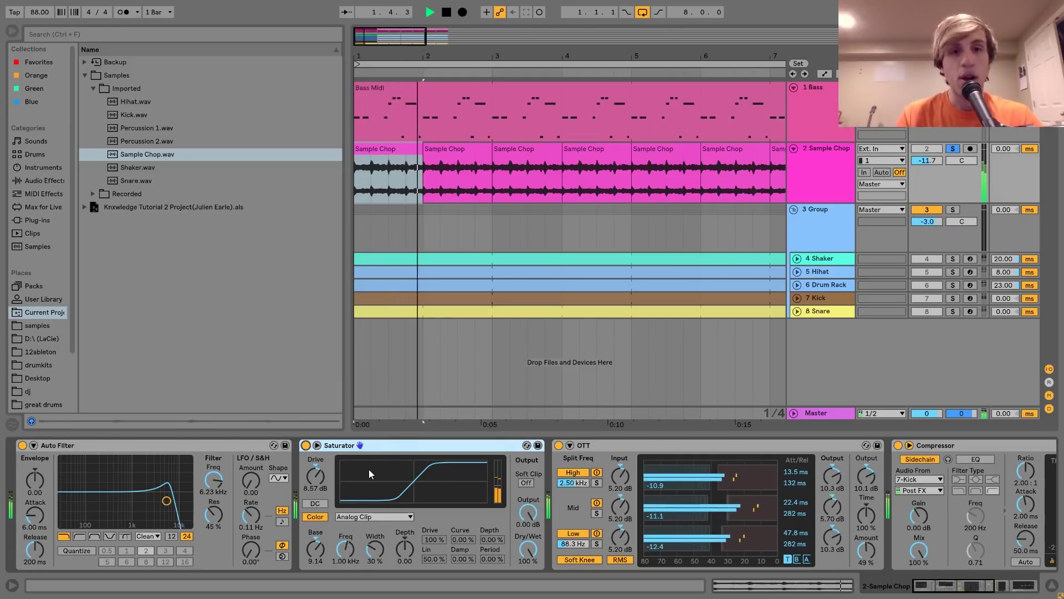
key("space")
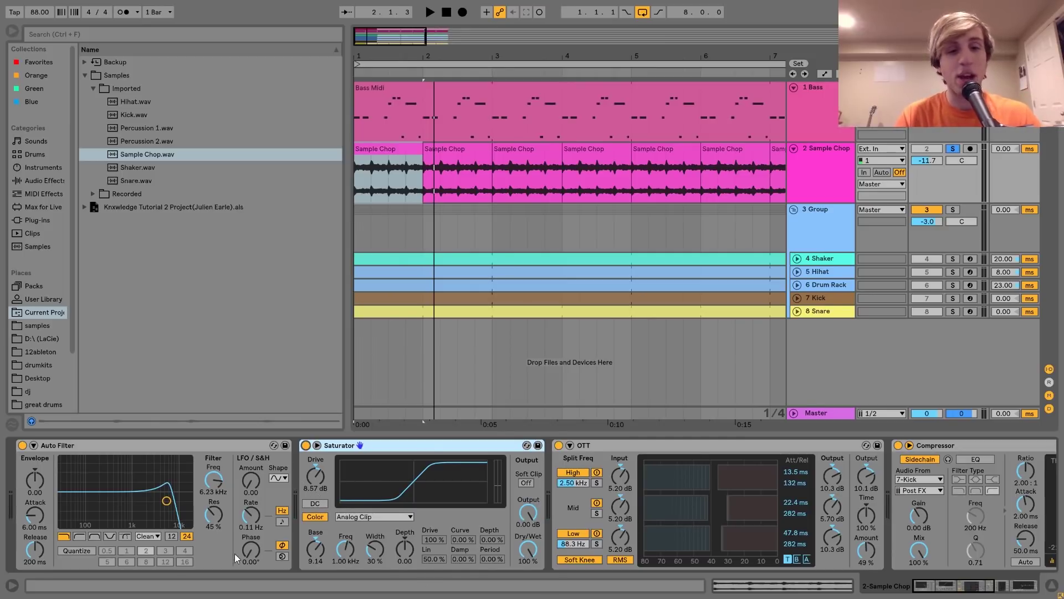
Step: Audition the sample with the Saturator's Base lowered, and set the Base to 9.86
left_click(322, 555)
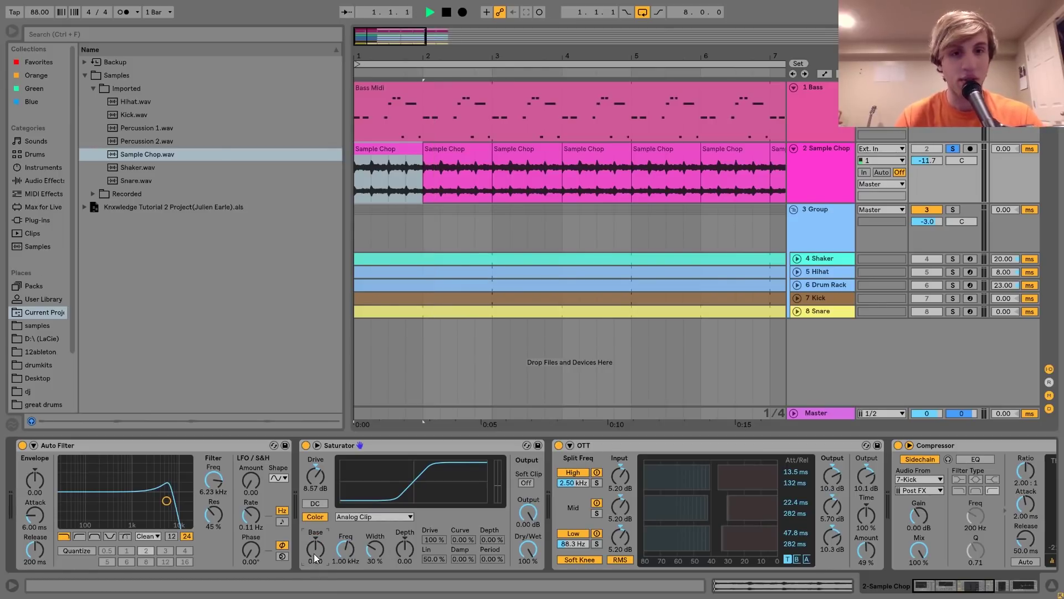
key("space")
left_click_drag(316, 548, 322, 559)
key("space")
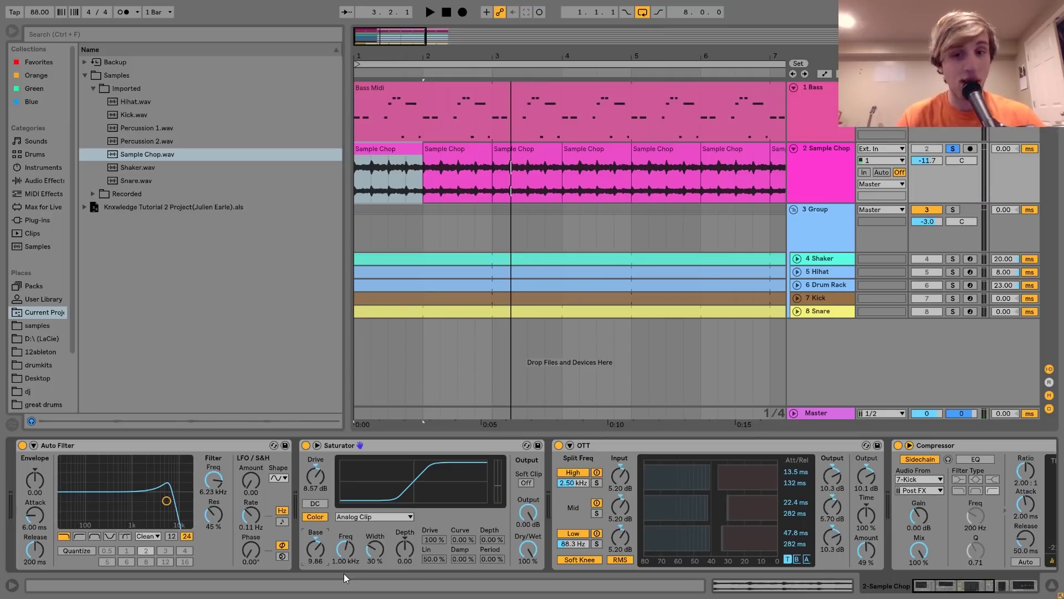
Step: Select the OTT device on the Sample Chop track and locate the OTT.adv preset under Multiband Dynamics in the audio effects
scroll(340, 558, "right", 3)
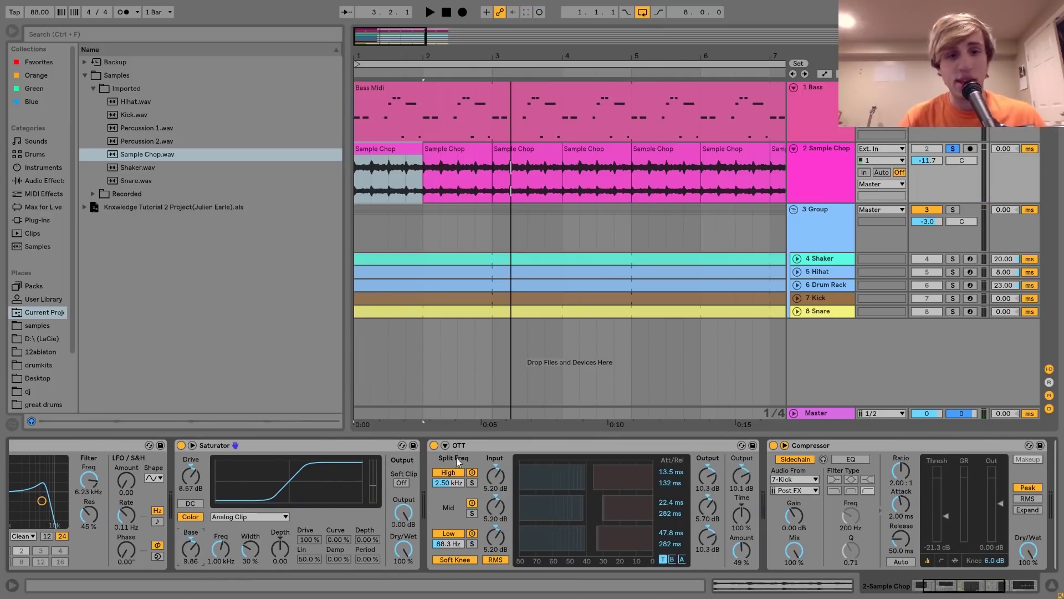
left_click(480, 446)
scroll(478, 448, "right", 2)
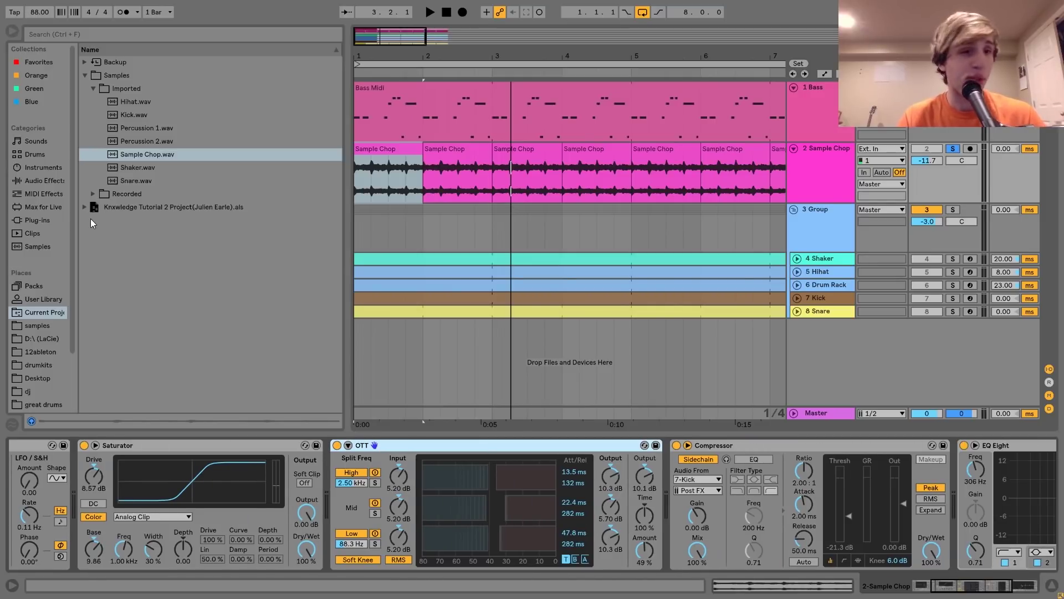
left_click(48, 180)
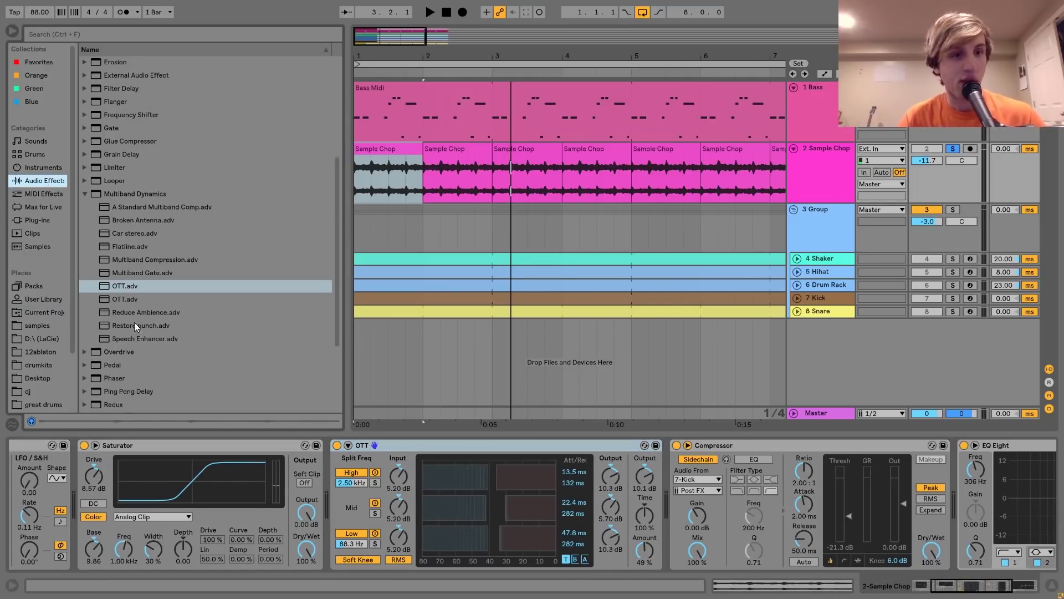
left_click(128, 288)
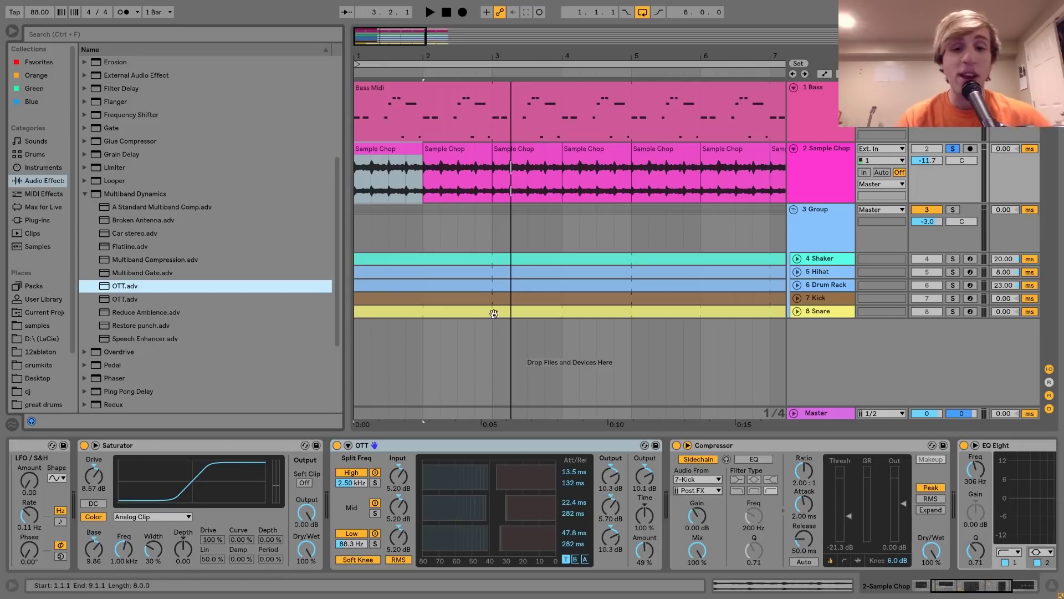
Step: Try OTT at 100% Amount during playback, bypassing and re-enabling the device to compare the sound
left_click(645, 554)
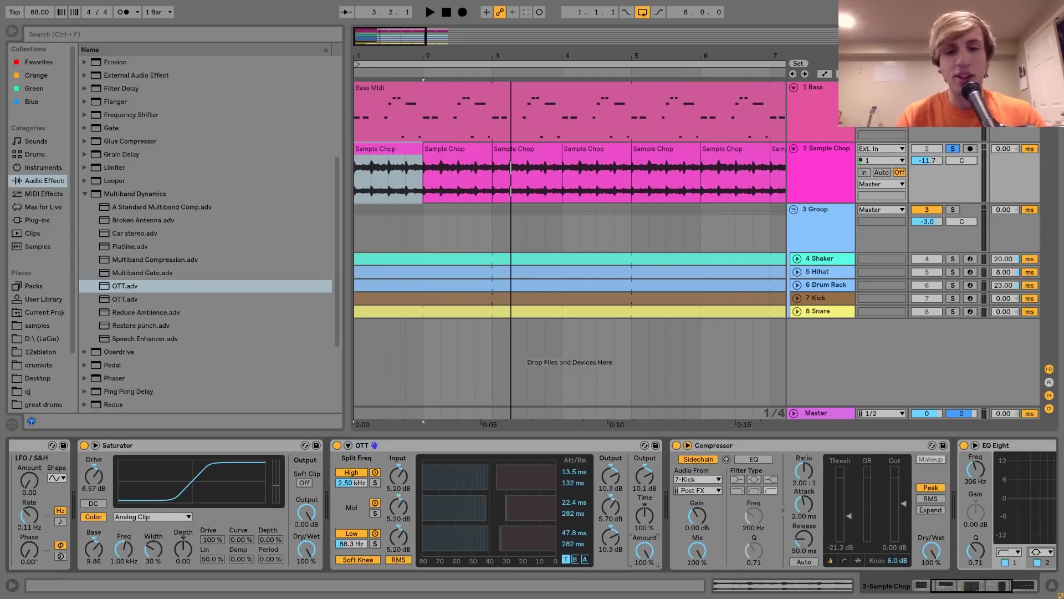
key("space")
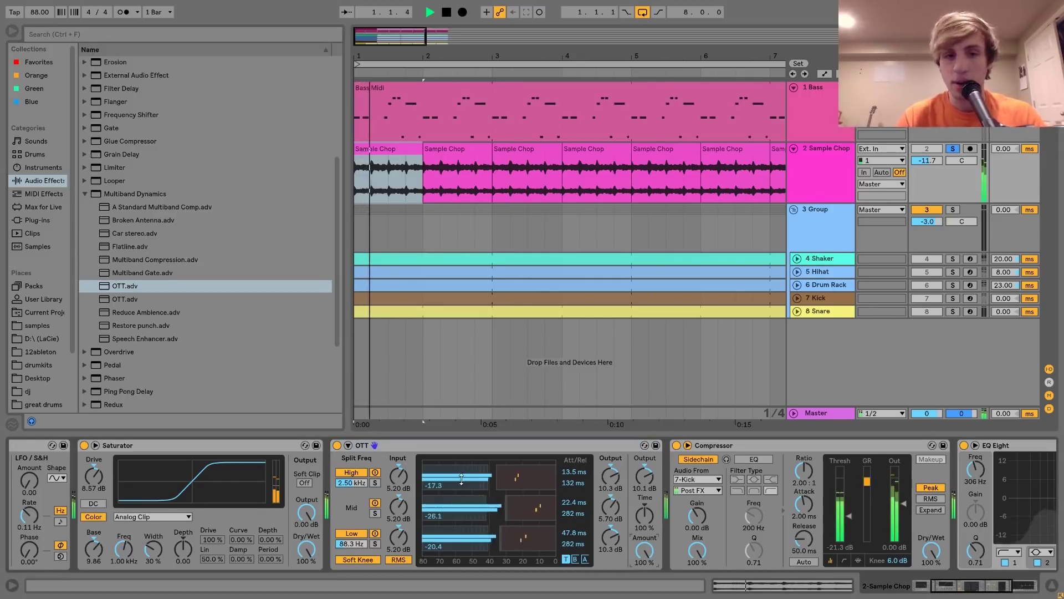
left_click(337, 445)
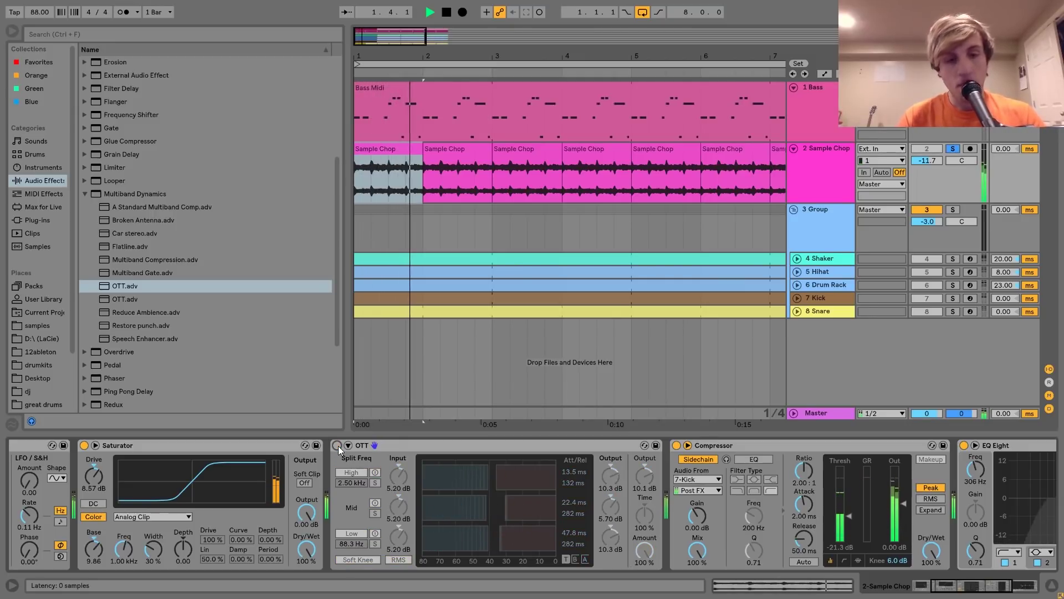
left_click(337, 446)
key("space")
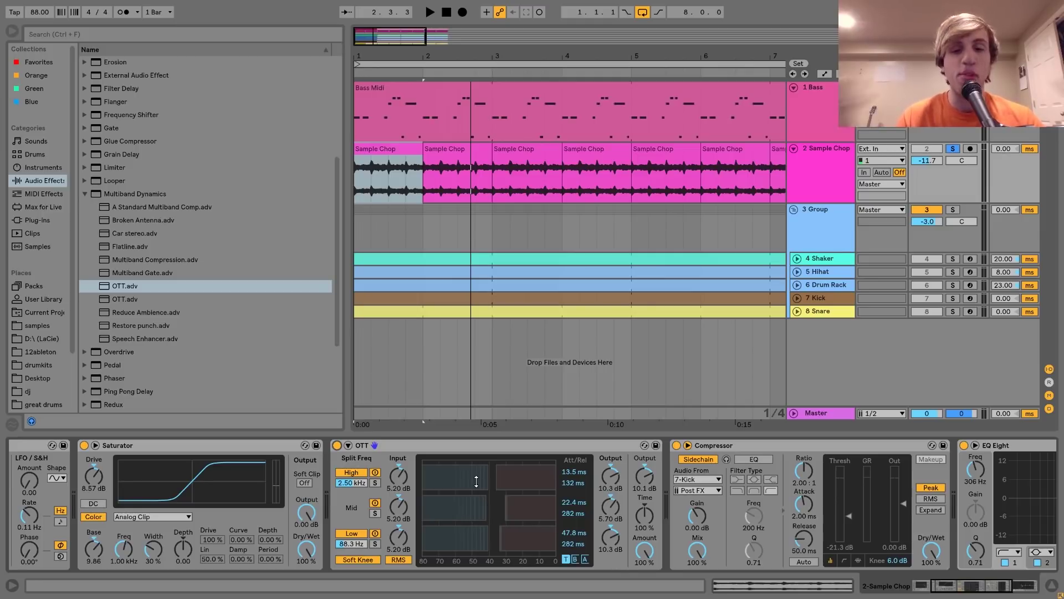
Step: Turn off the Sample Chop track's solo during playback and hear OTT at 100% within the full arrangement
key("space")
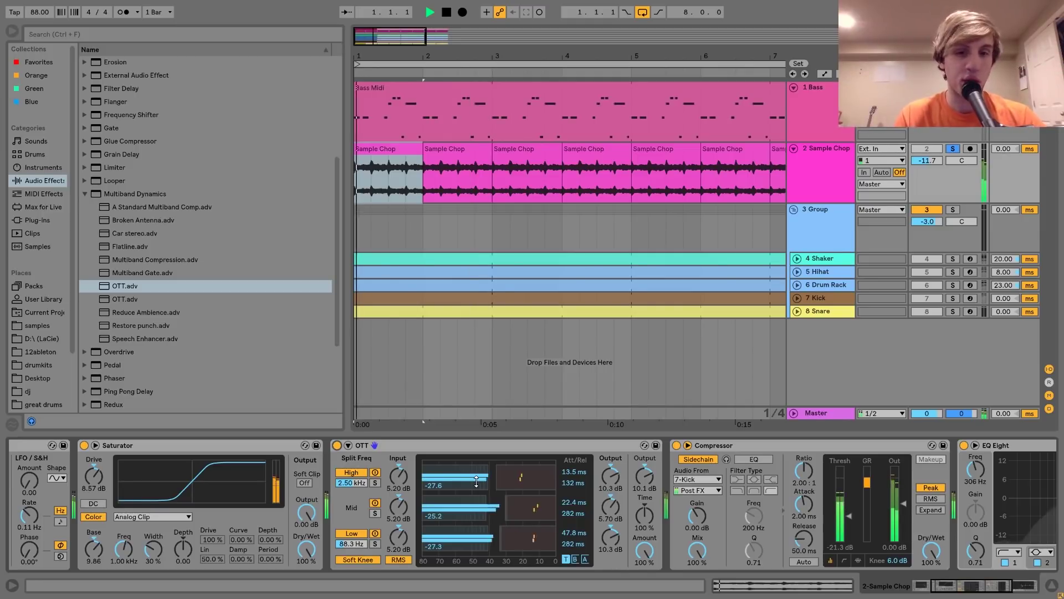
left_click(952, 148)
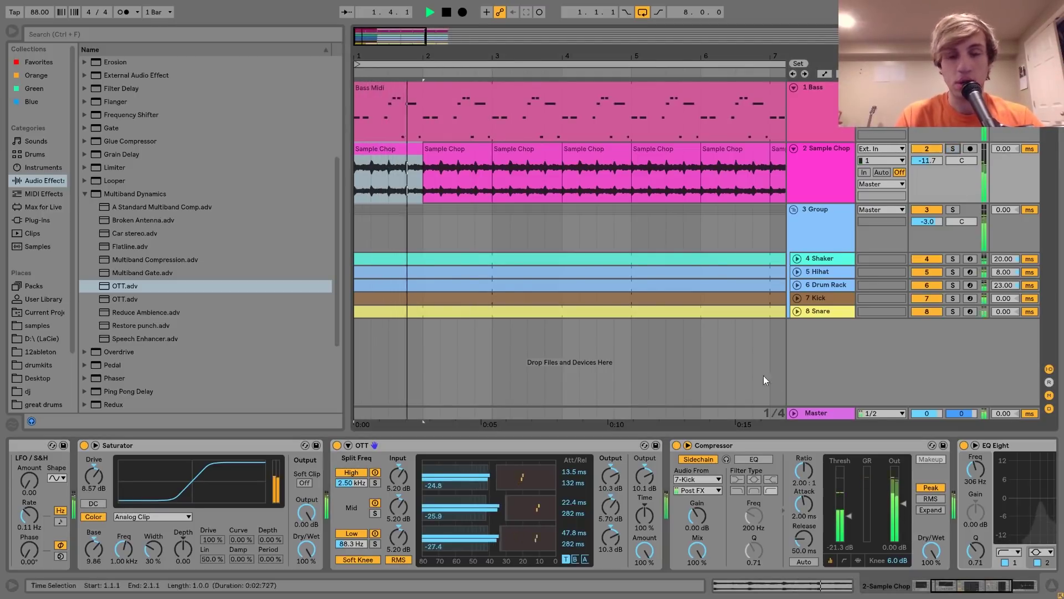
key("space")
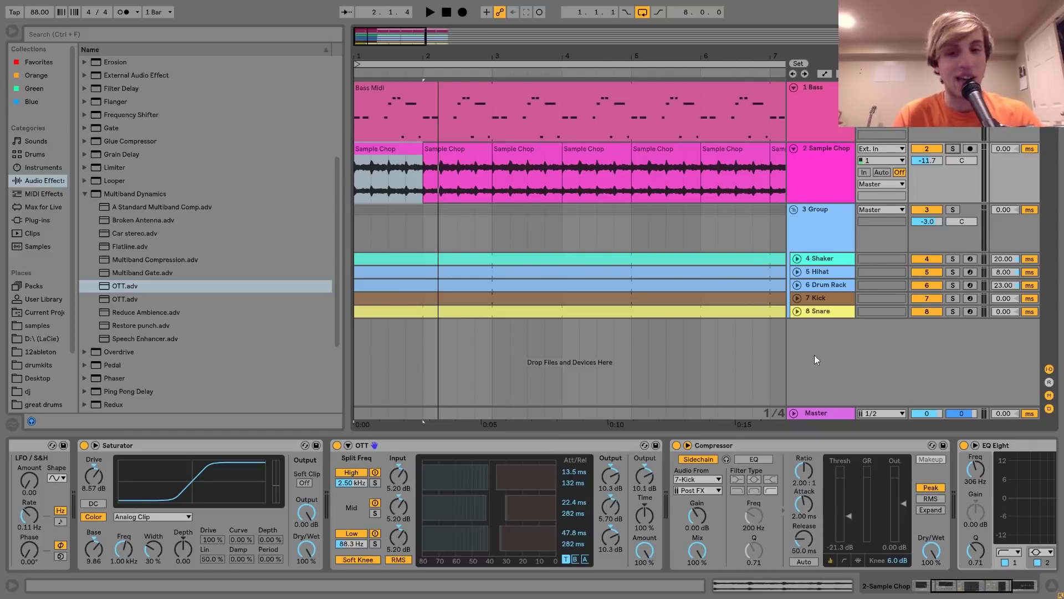
key("space")
key("space")
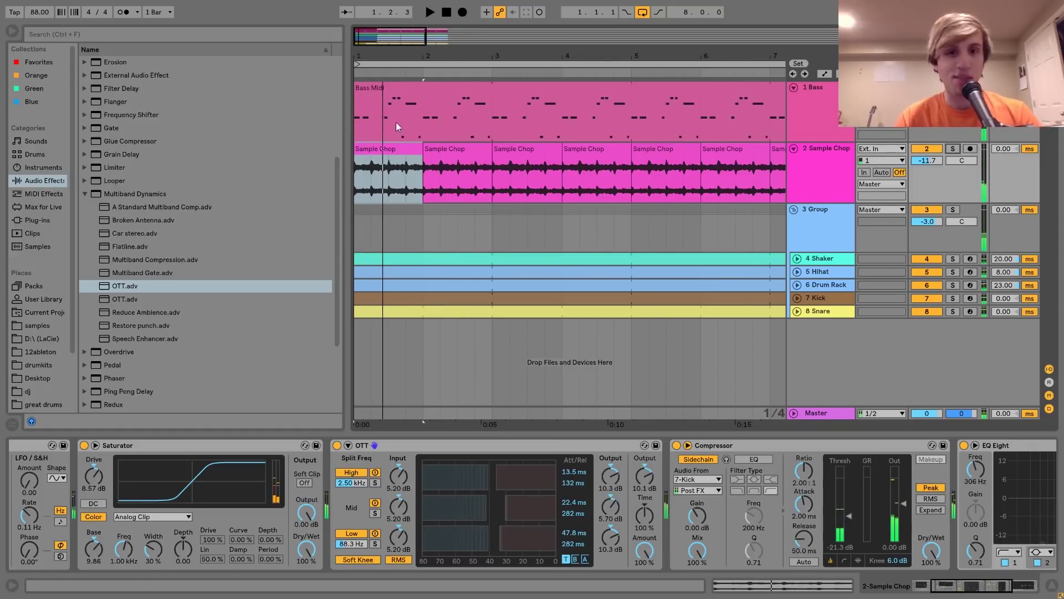
Step: Set OTT's Amount to 49% and play the full arrangement from the start
mouse_move(644, 551)
left_mouse_down()
mouse_move(647, 572)
mouse_move(650, 553)
left_mouse_up()
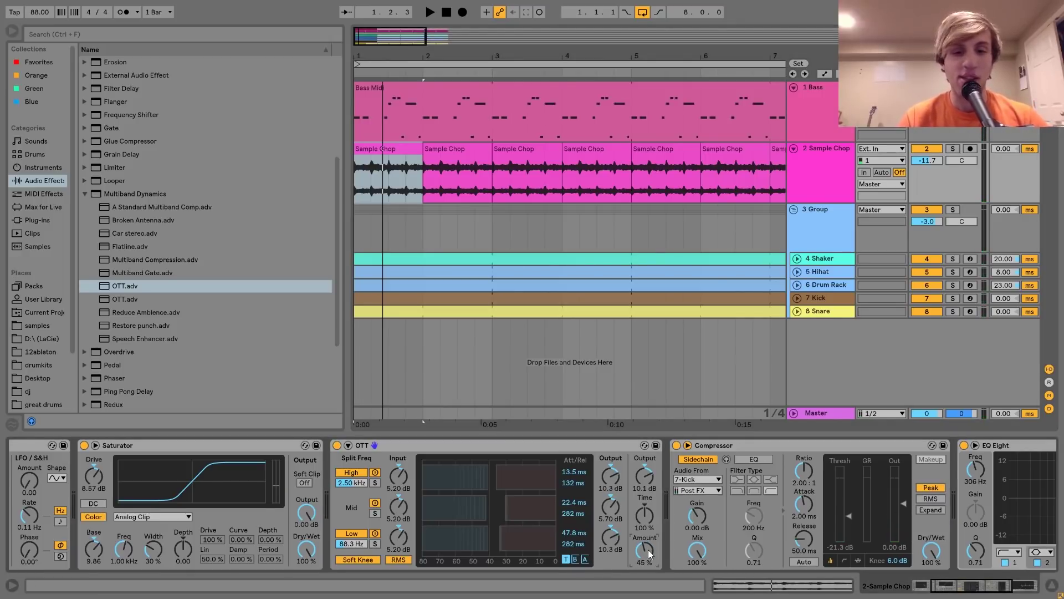
key("space")
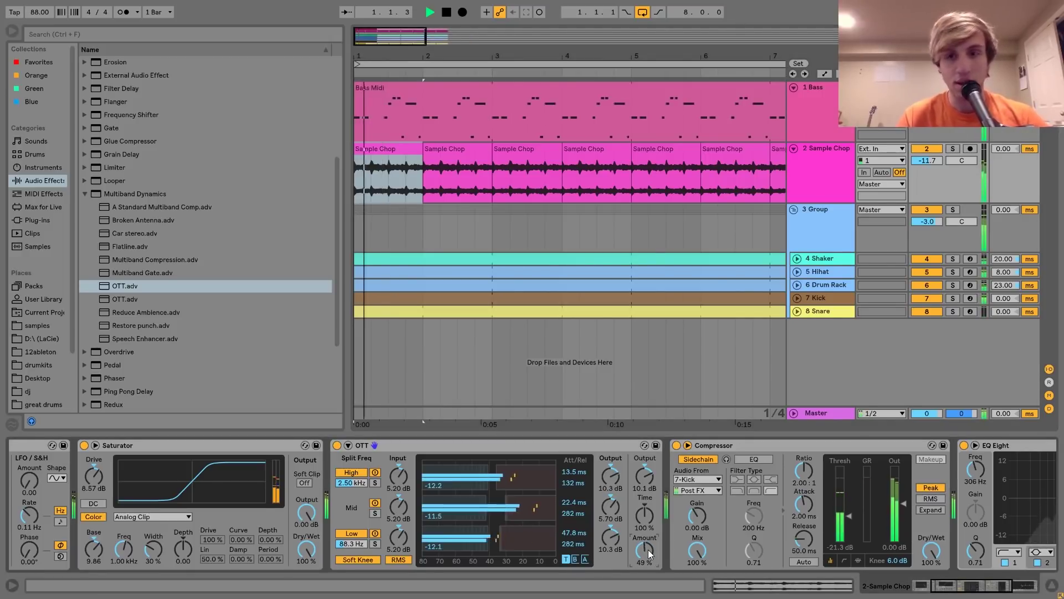
key("space")
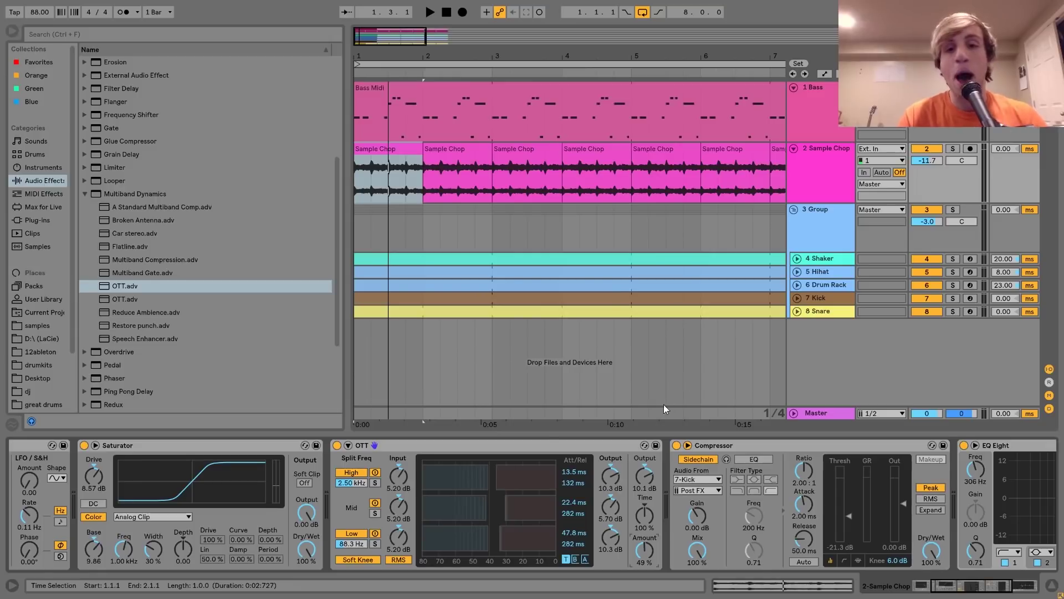
Step: Select the Sample Chop track's Compressor and examine its sidechain settings fed by 7-Kick alongside the EQ Eight
left_click(546, 447)
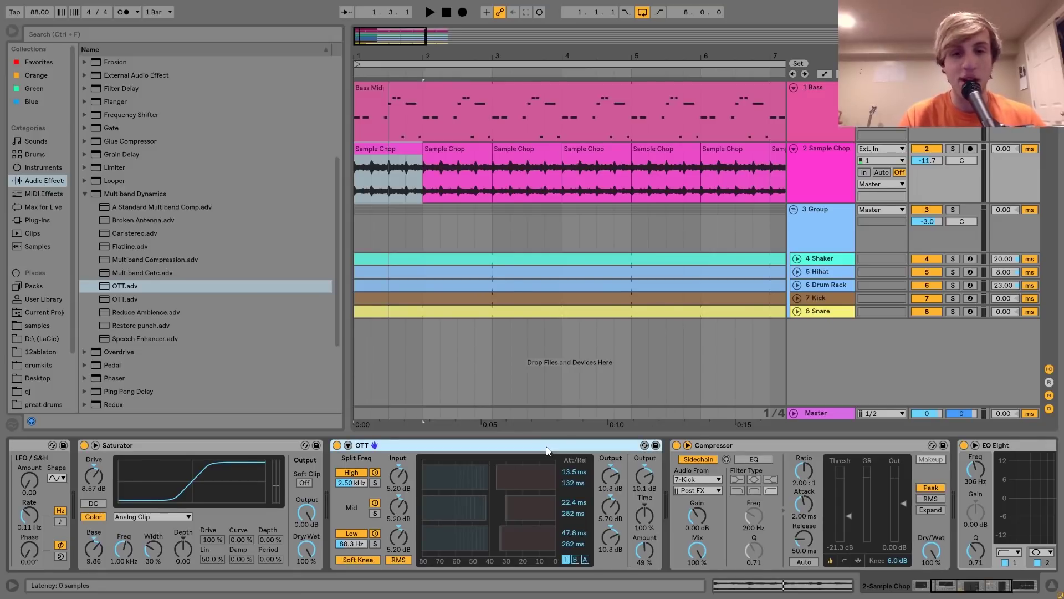
scroll(547, 447, "down", 1)
scroll(546, 447, "down", 3)
left_click(546, 447)
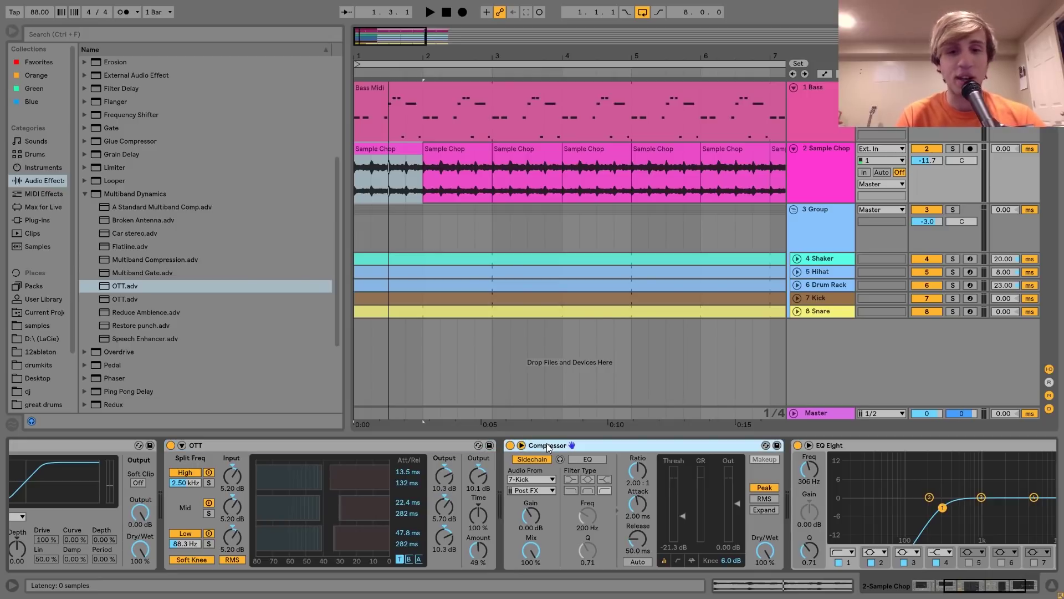
scroll(547, 447, "down", 2)
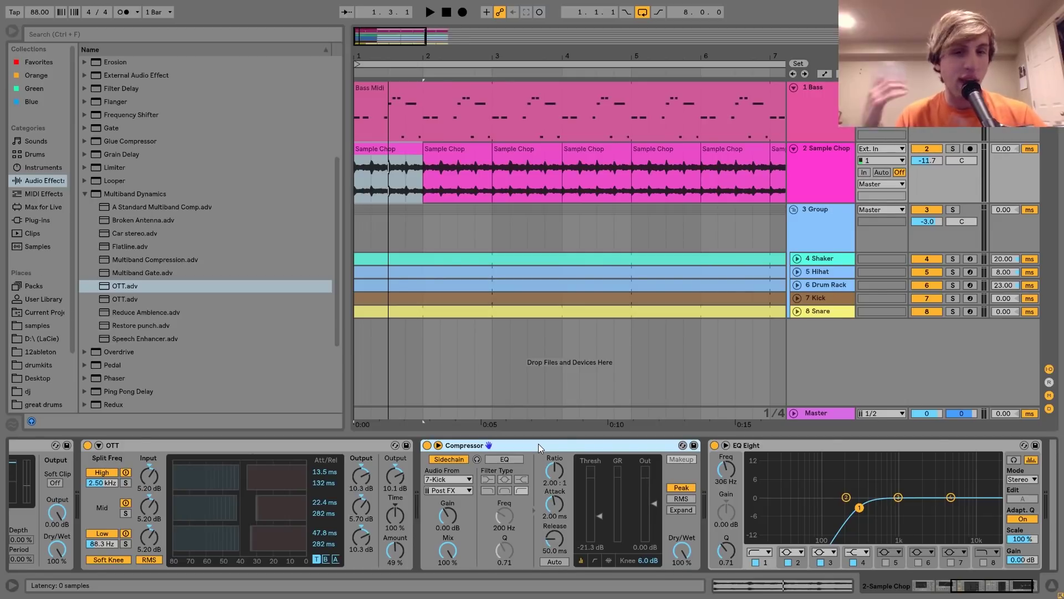
Step: Compare the soloed Sample Chop track with EQ Eight bypassed and re-enabled during playback
scroll(537, 443, "down", 2)
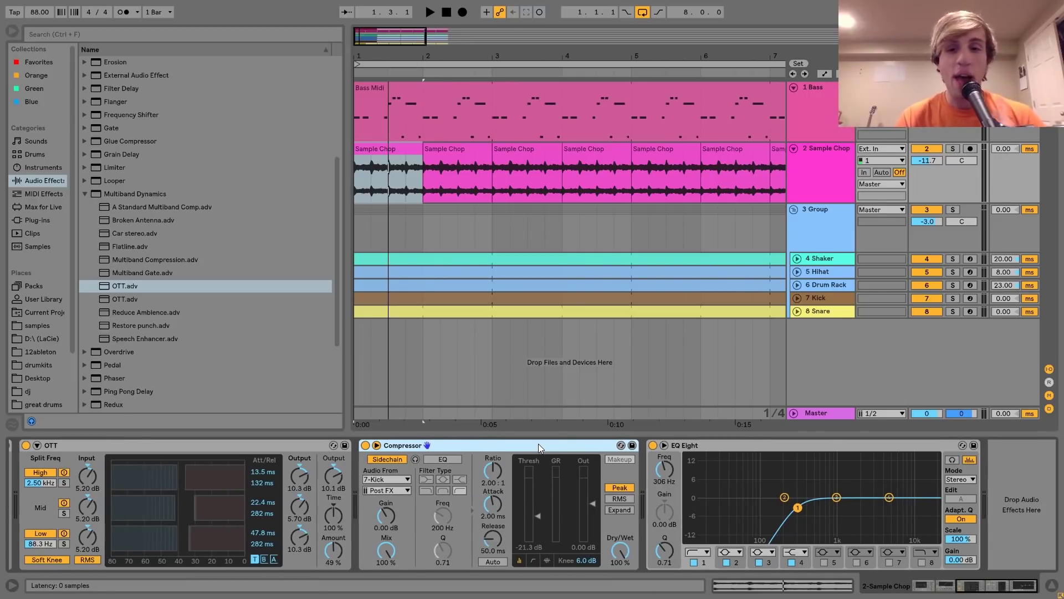
left_click(652, 445)
key("space")
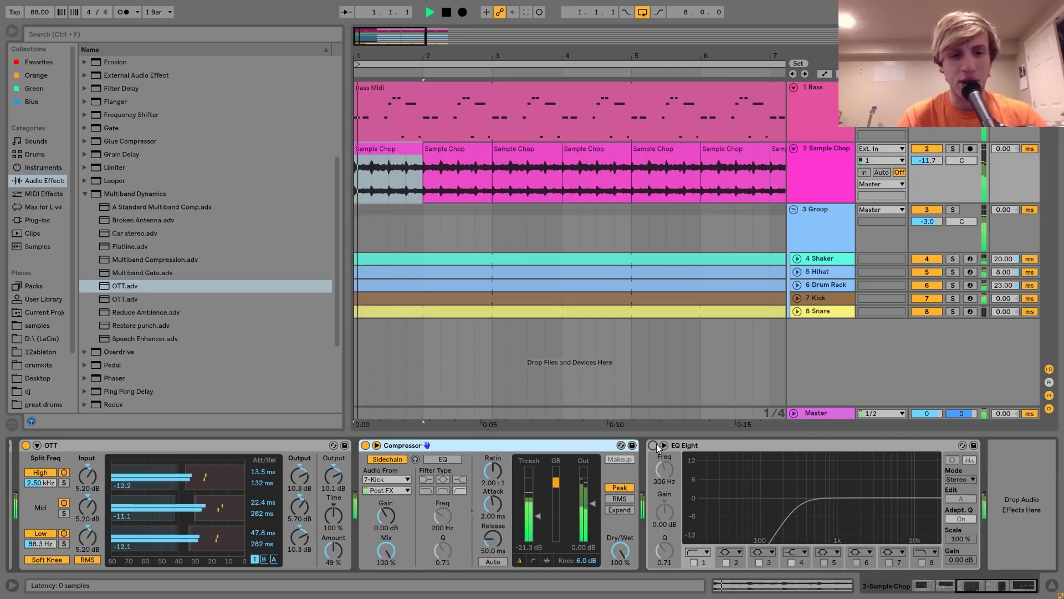
left_click(953, 148)
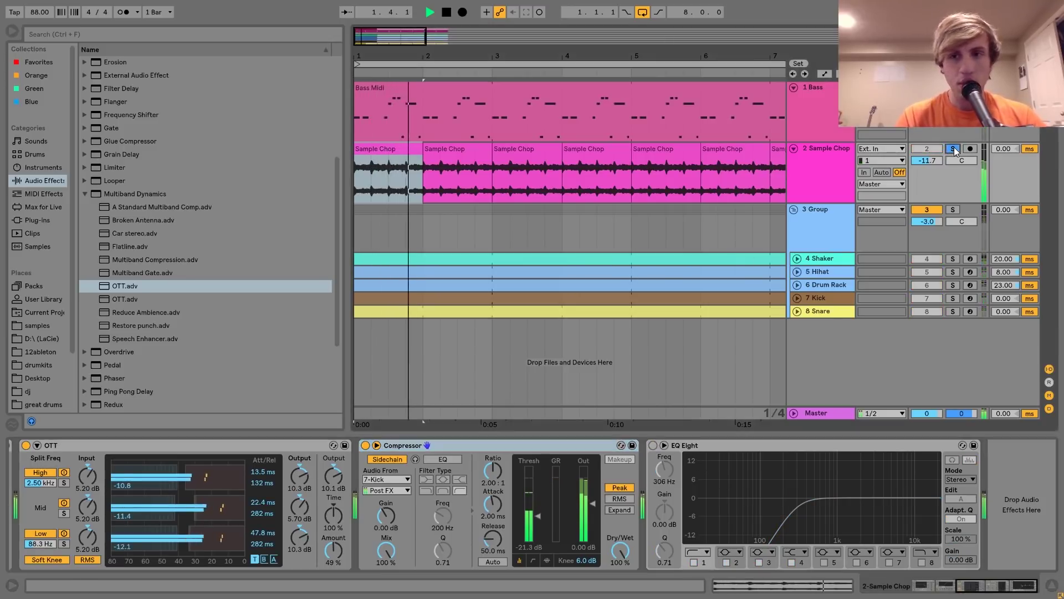
key("space")
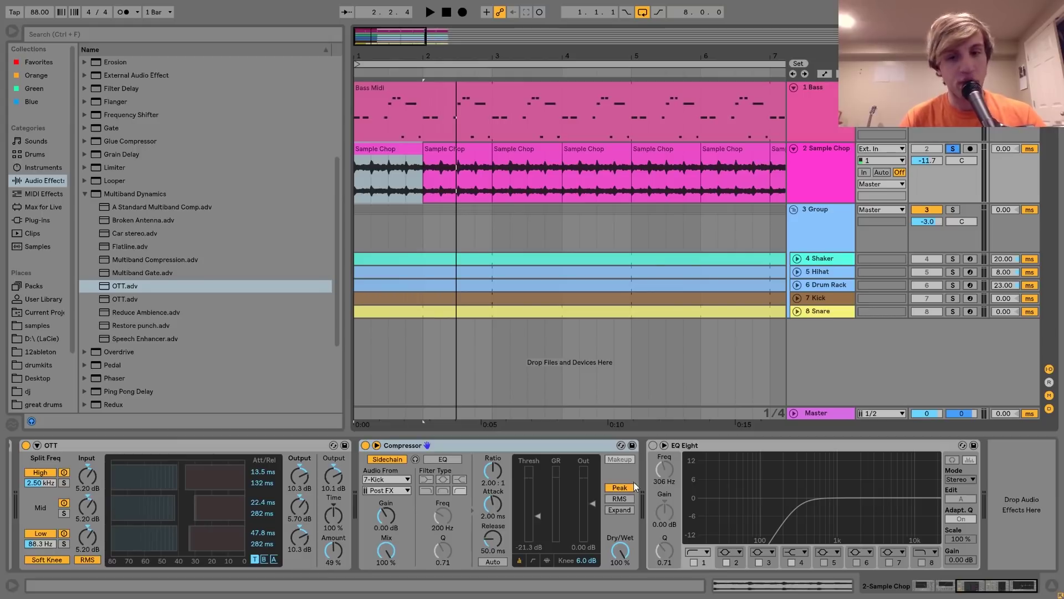
left_click(651, 446)
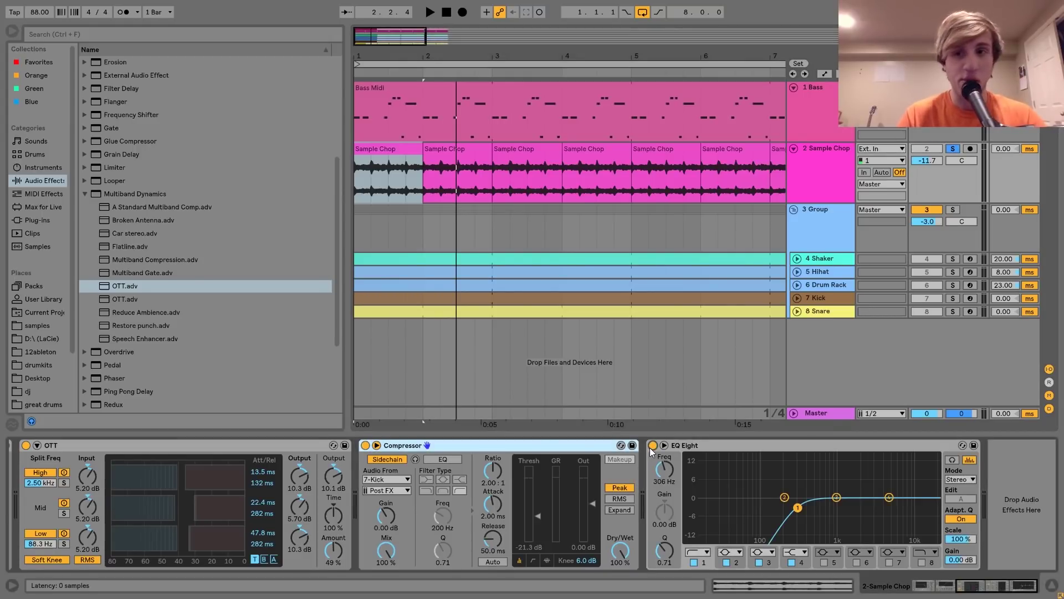
key("space")
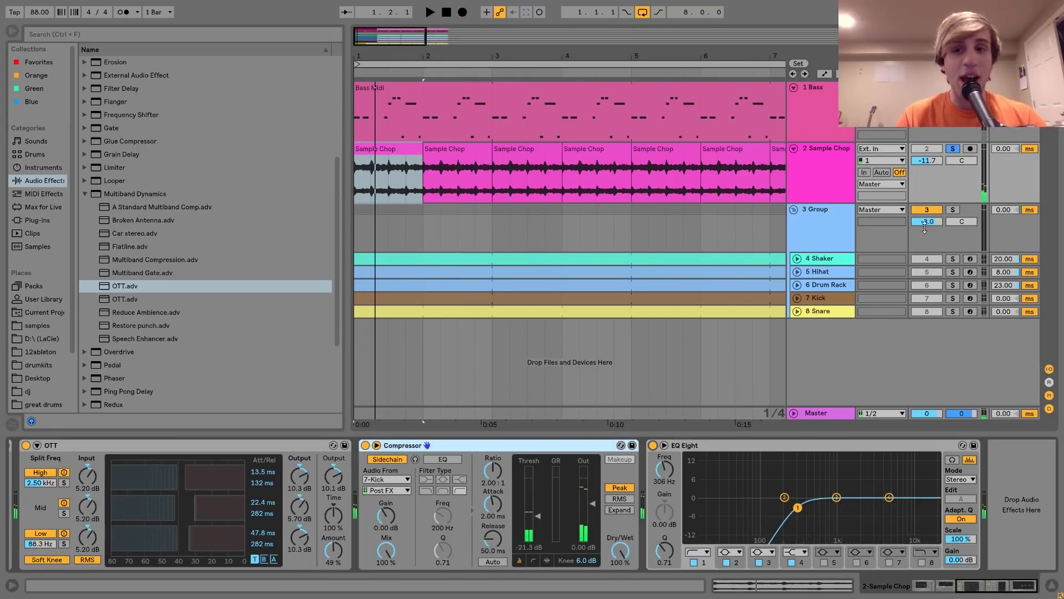
Step: Solo the drum group during playback and select it to view its Saturator and Glue Compressor
left_click(953, 209)
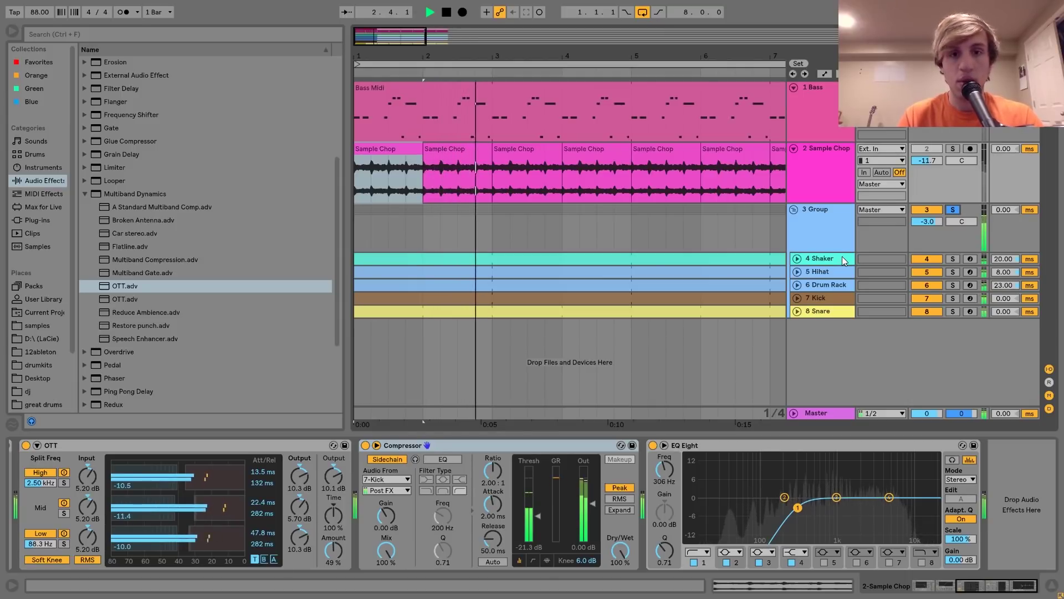
left_click(828, 233)
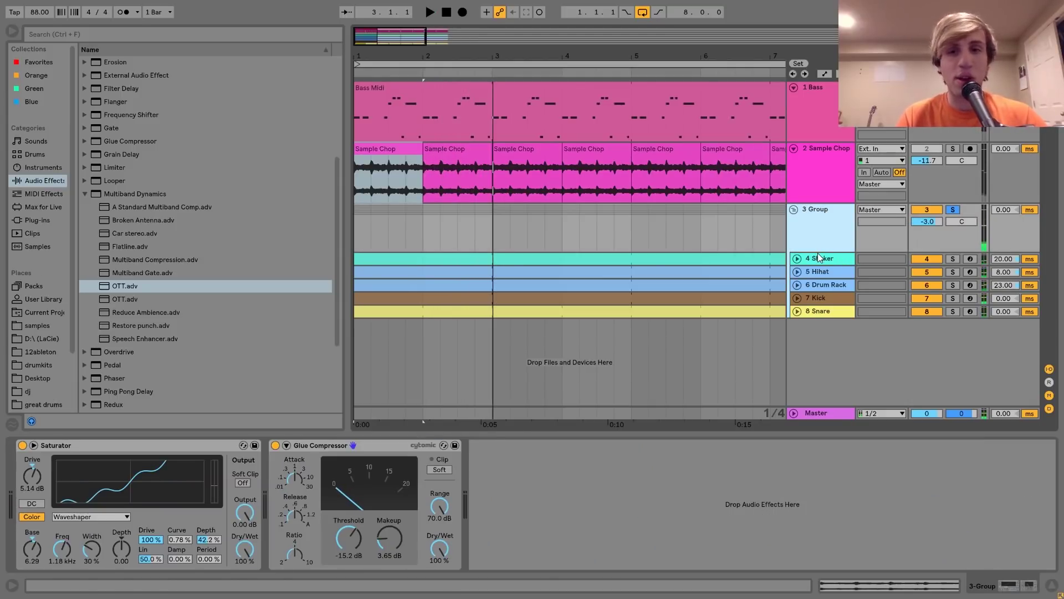
Step: Unfold the Shaker track, solo it and play it from the start
left_click(819, 259)
left_click(797, 258)
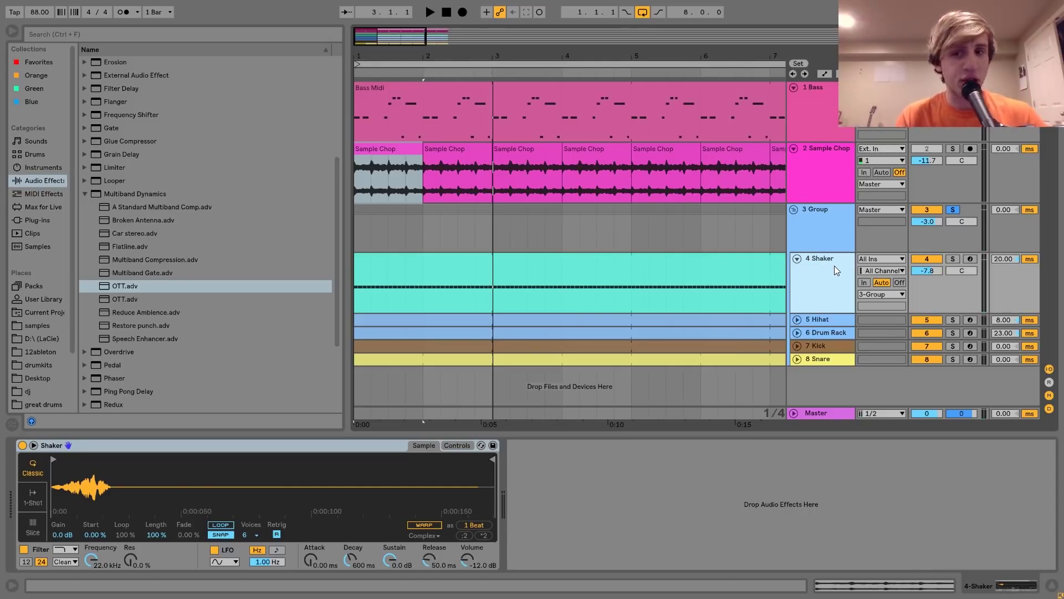
left_click(953, 258)
key("space")
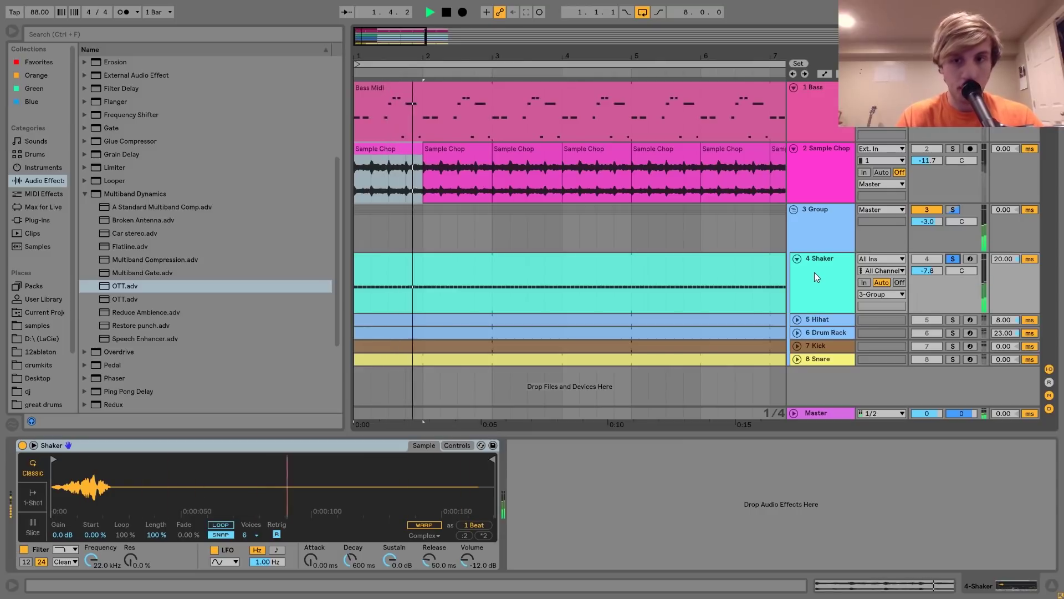
key("space")
Step: Show the shaker's source sample in the browser and open the Shaker clip's notes
right_click(284, 475)
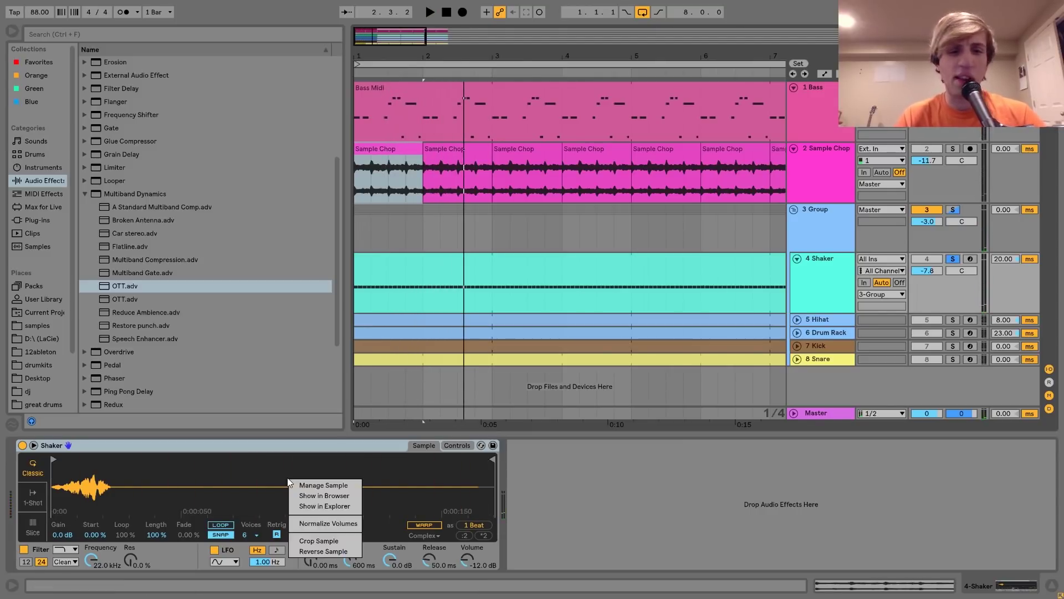
left_click(302, 493)
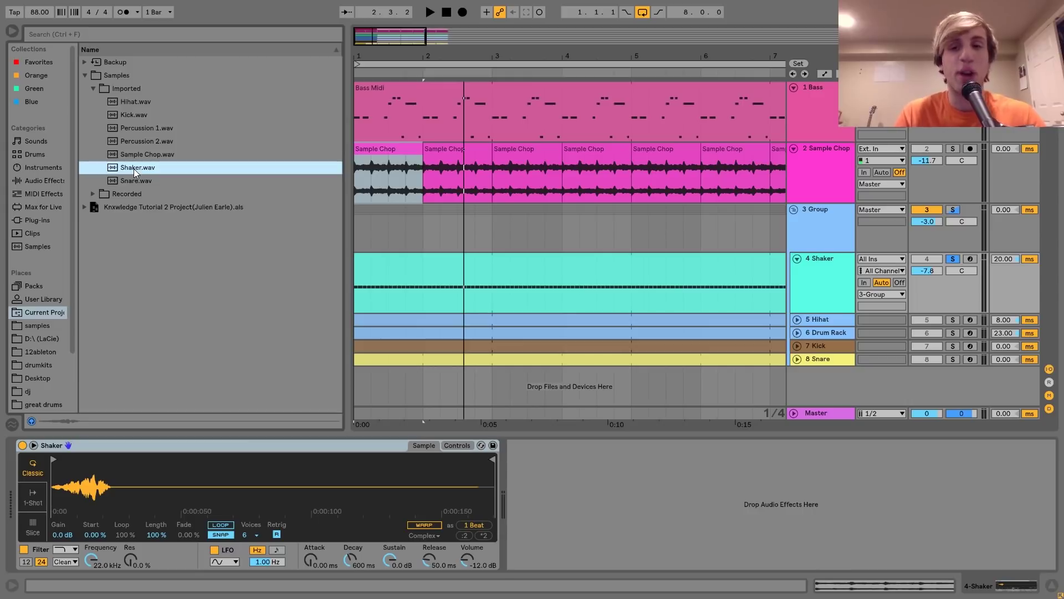
double_click(423, 261)
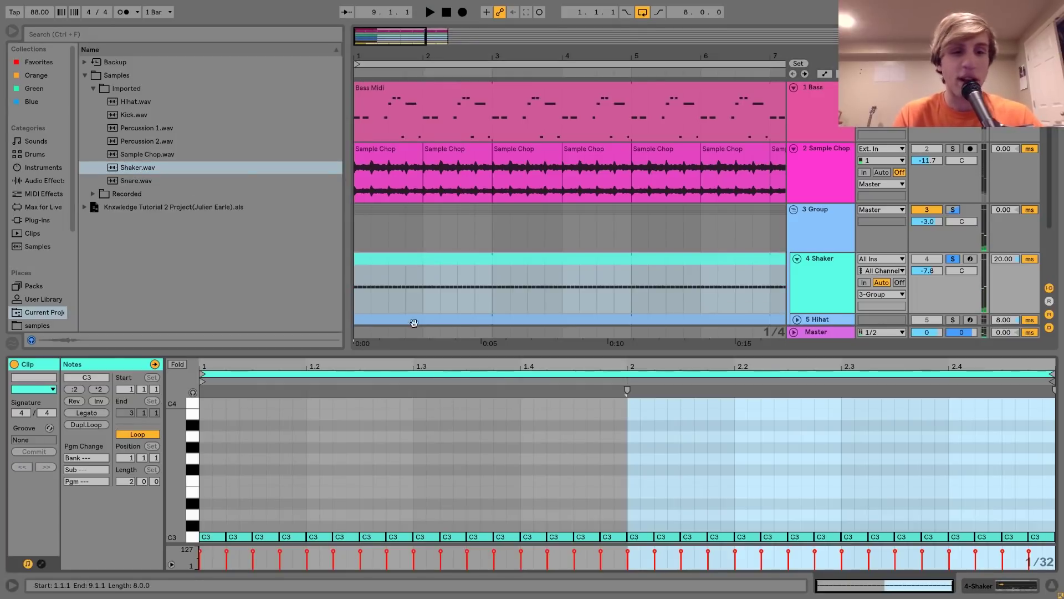
Step: Return to the Shaker track's device and switch the track delay display off and back on
left_click(837, 277)
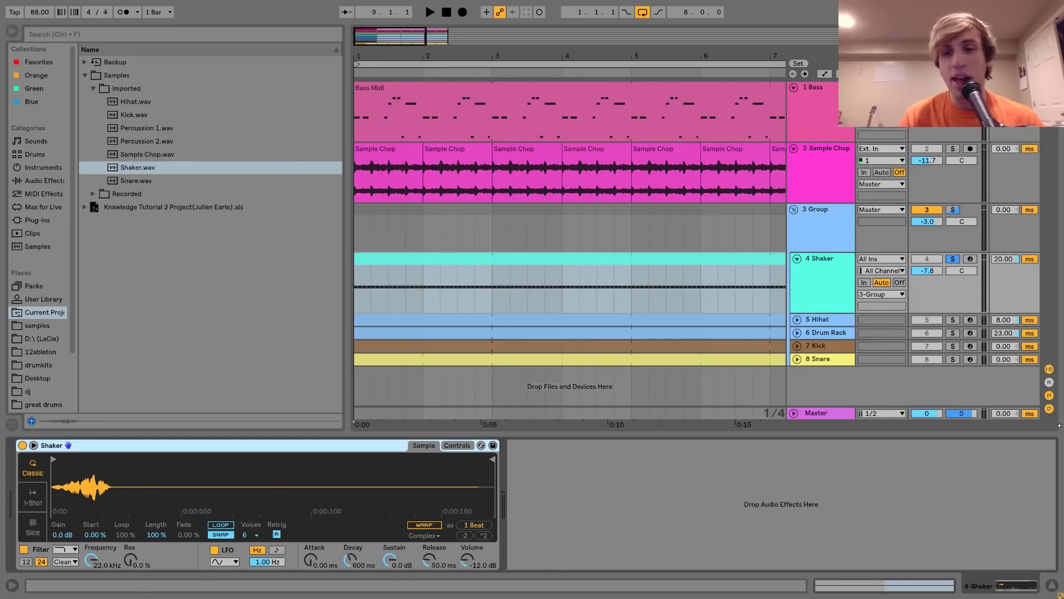
left_click(1049, 410)
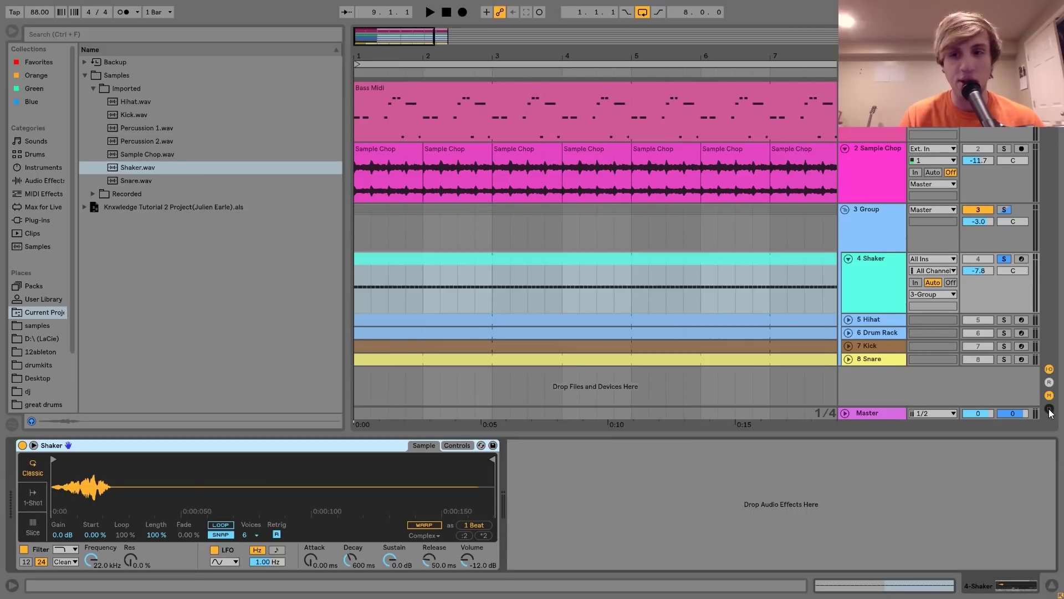
left_click(1049, 409)
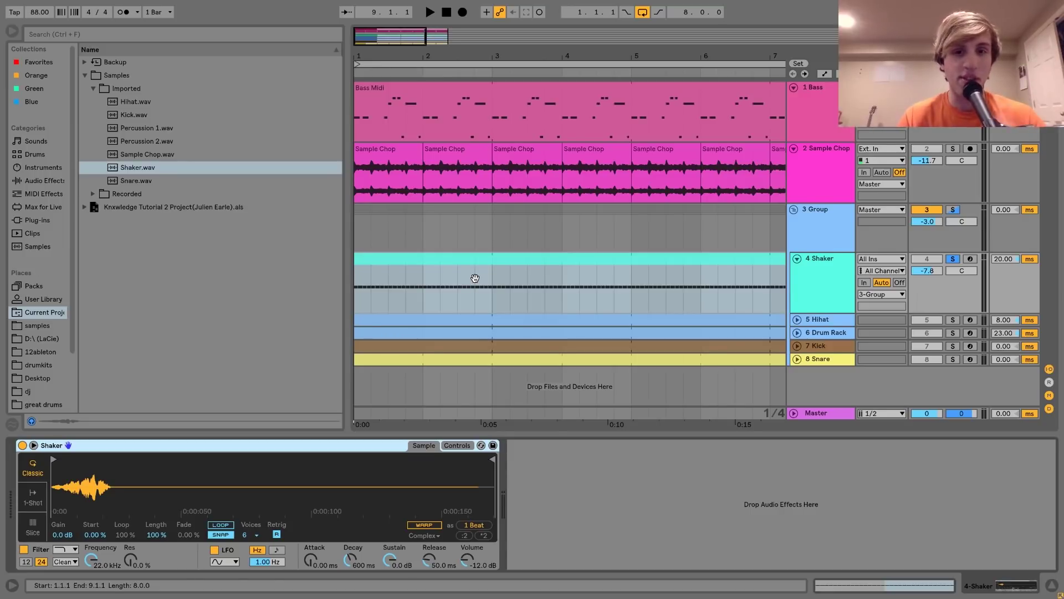
Step: Try shifting bars 3 and 4 of the Shaker clip by one grid step to offset its timing, and undo it
left_click(494, 304)
left_click_drag(504, 294, 626, 258)
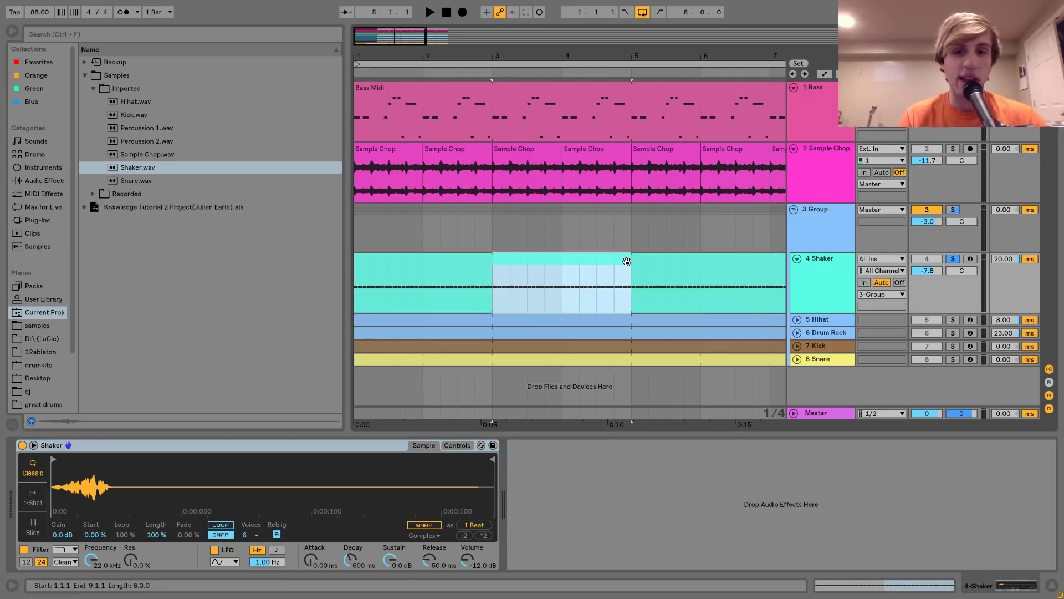
scroll(501, 274, "up", 3)
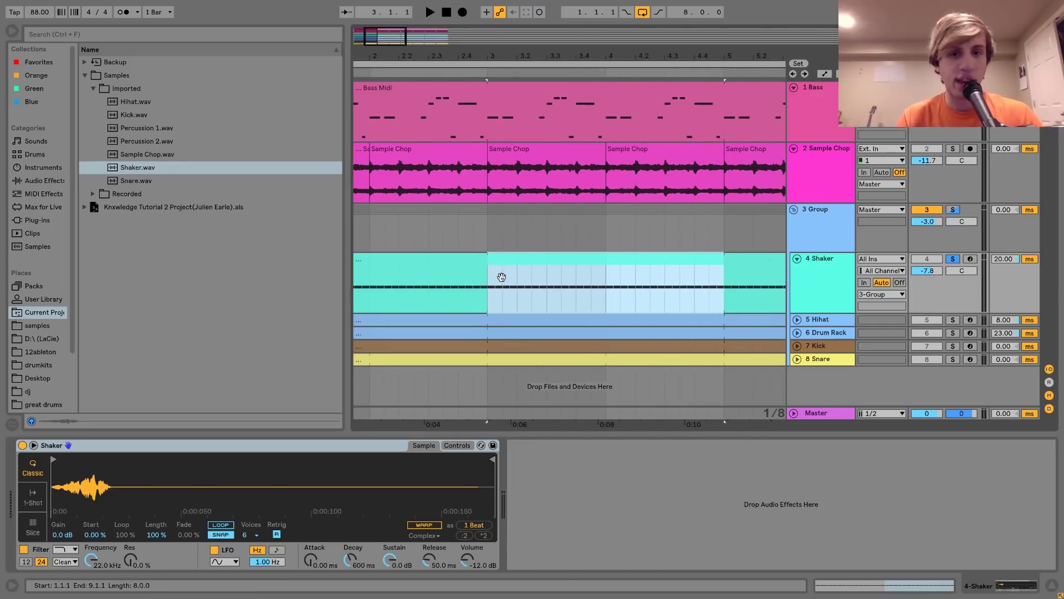
left_click_drag(503, 263, 519, 263)
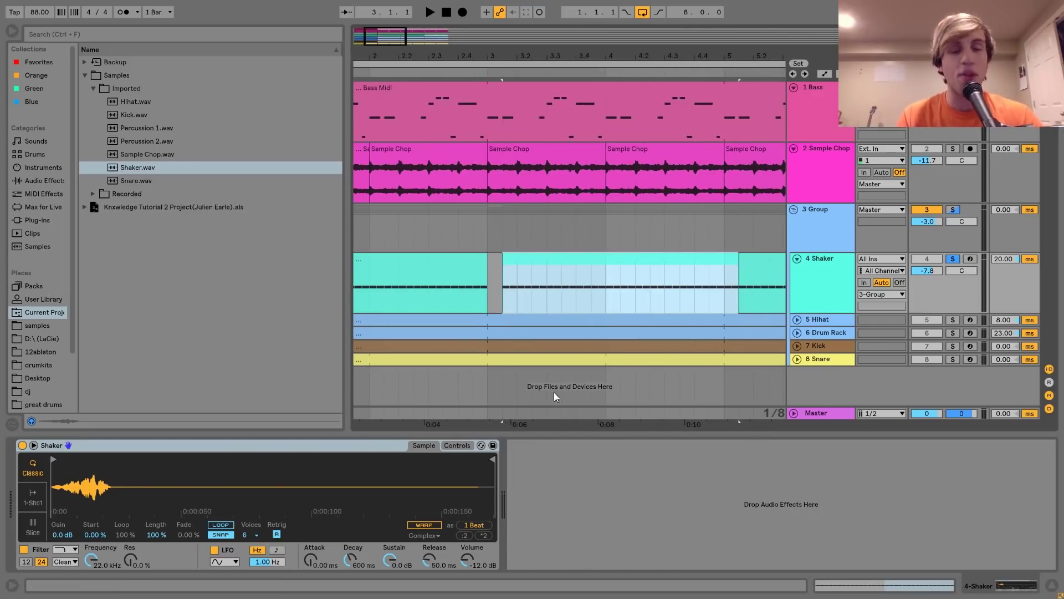
key("ctrl+z")
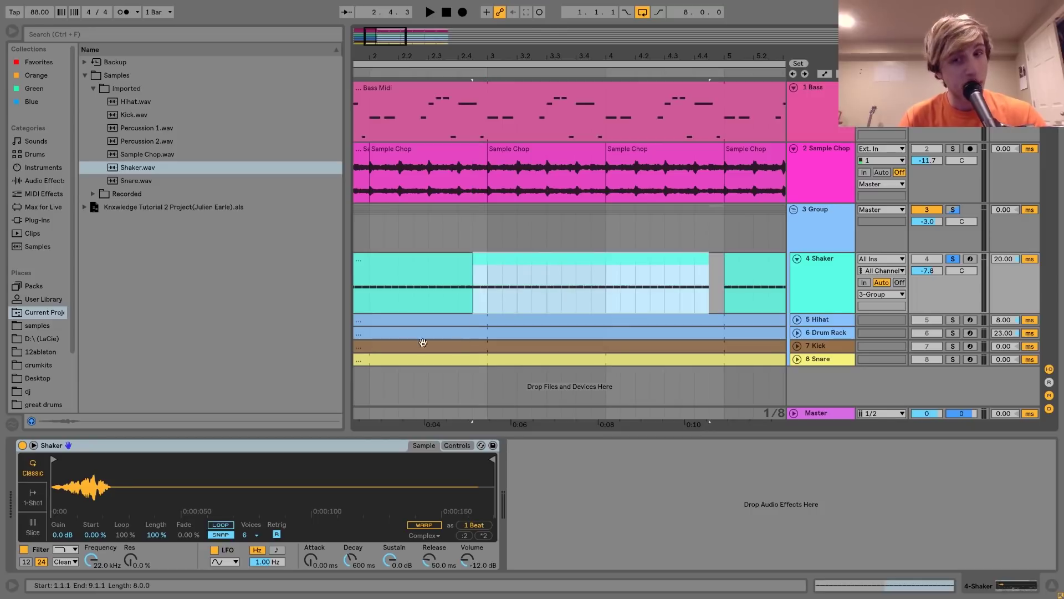
Step: Select all clips across every track from bar 1 to 9, and reselect only the Shaker clip
scroll(388, 261, "down", 5)
left_click(409, 269)
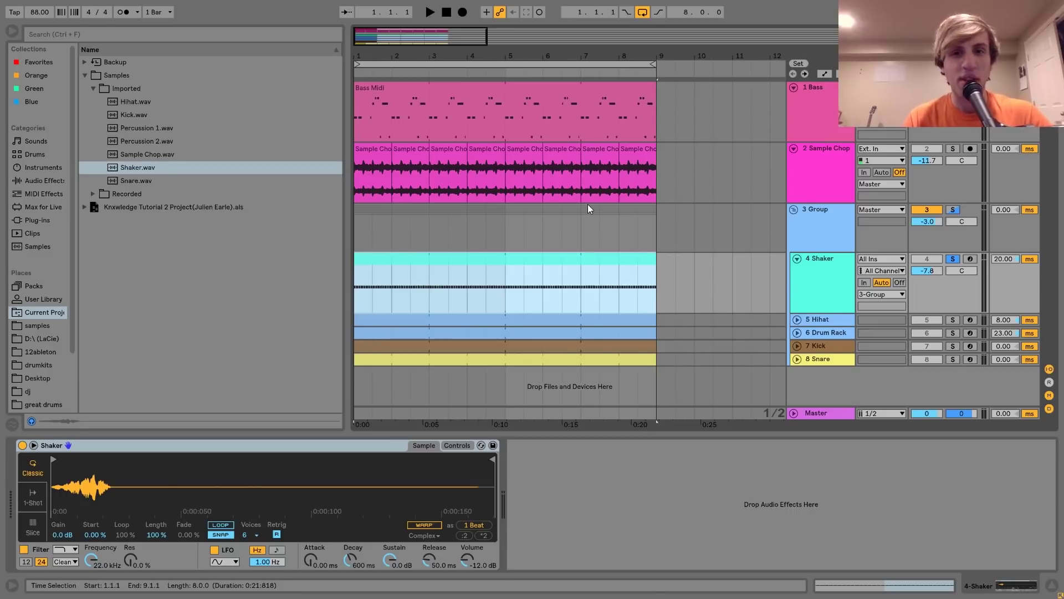
left_click_drag(660, 111, 352, 366)
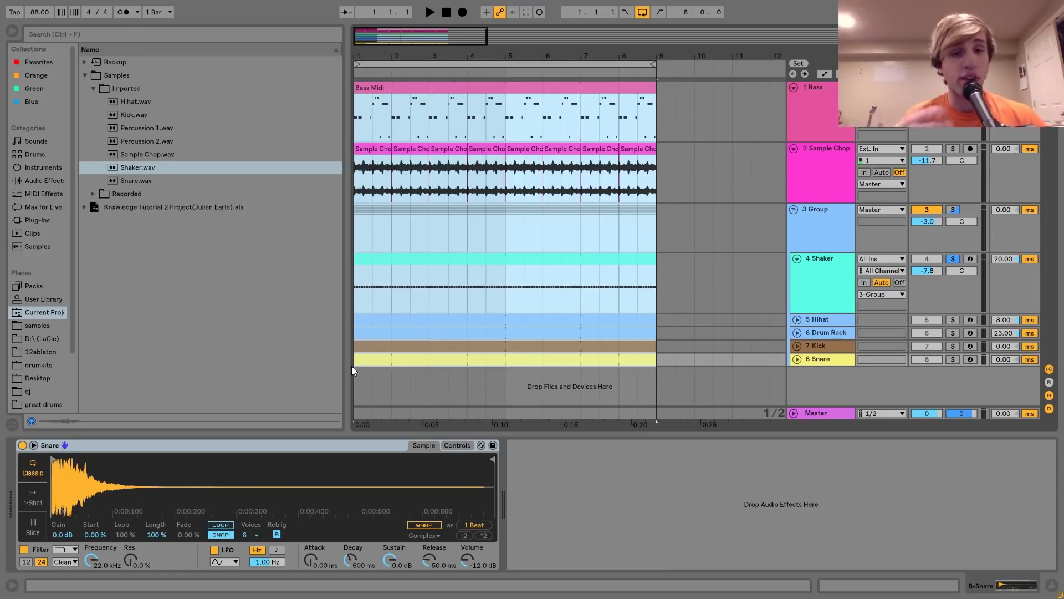
left_click(428, 263)
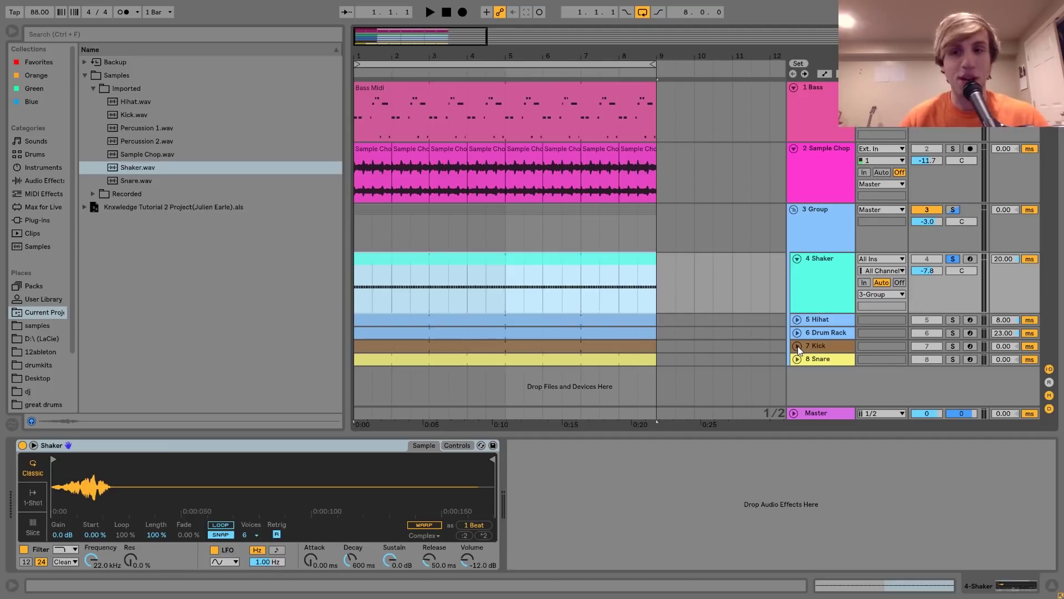
Step: Solo the whole drum group instead of only the Shaker and play it with its track delays
left_click(953, 210)
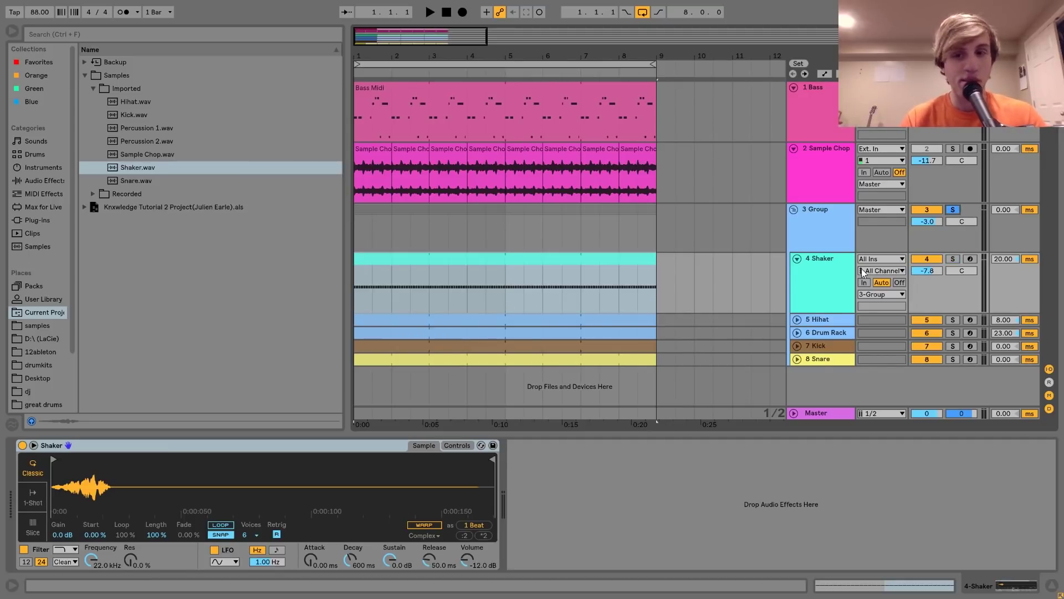
key("space")
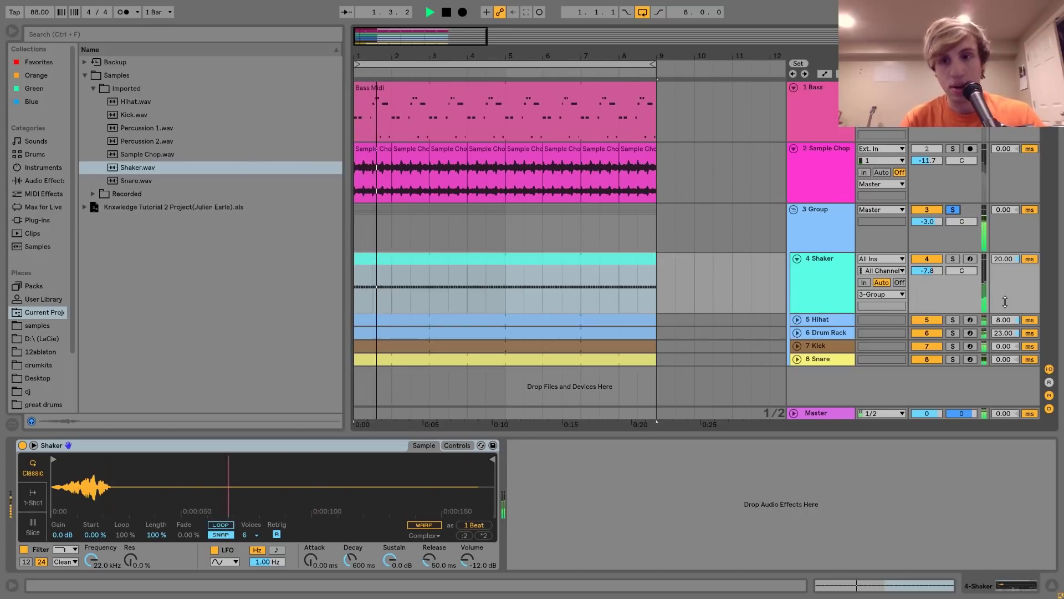
key("space")
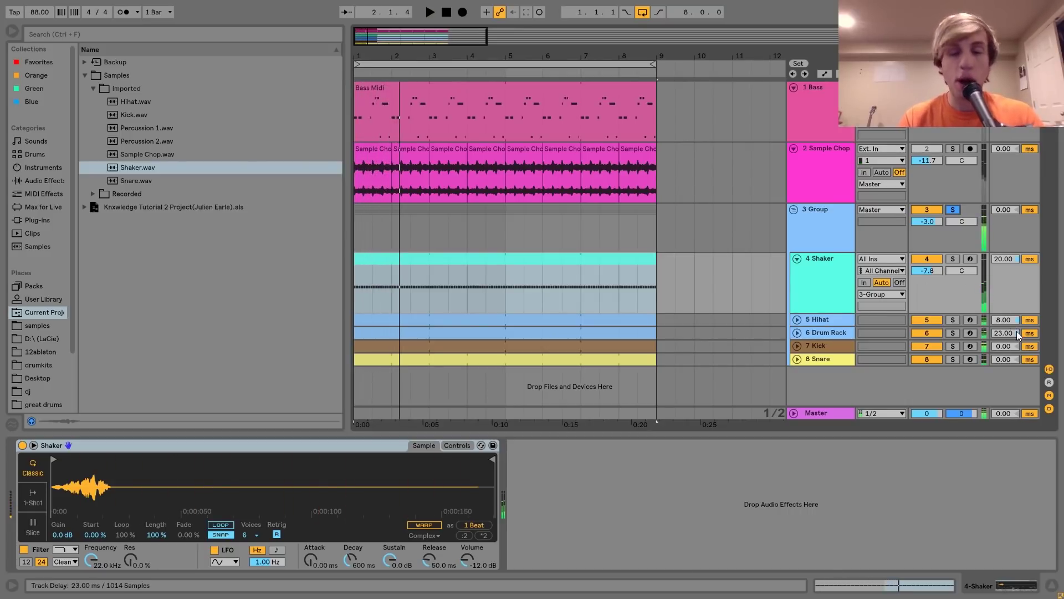
Step: Reset the track delays of Drum Rack, Hihat and Shaker to 0.00 ms and play the drum group
left_click(1017, 332)
key("Delete")
left_click(1016, 321)
key("Delete")
left_click(1017, 259)
key("Delete")
key("space")
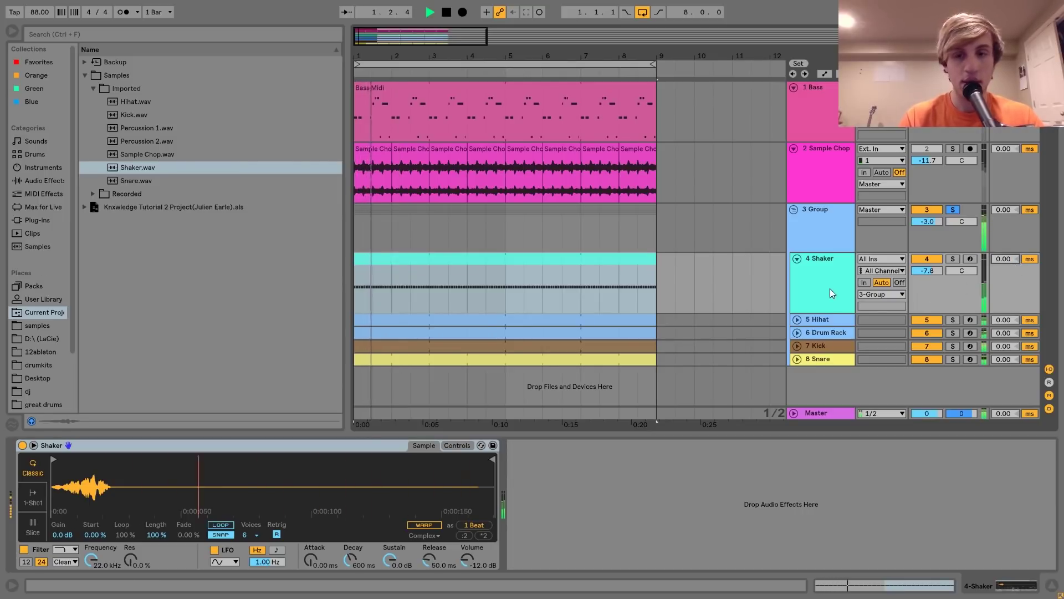
key("space")
Step: Undo the three track delay resets on Drum Rack, Hihat and Shaker
key("ctrl+z")
key("ctrl+z")
key("ctrl+z")
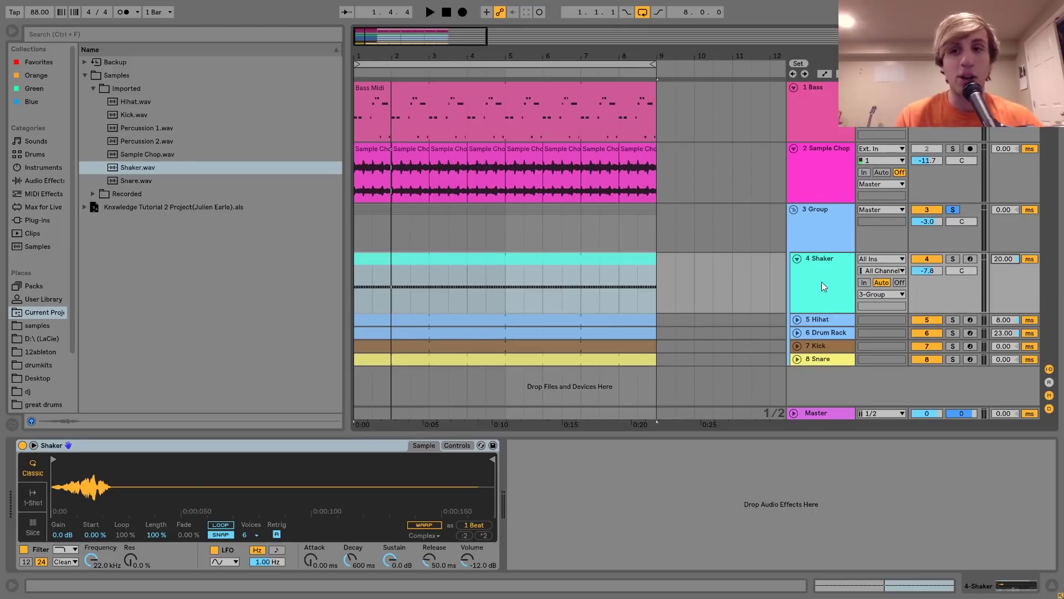
Step: Select the Bass track and replay the soloed drum group with its original track delays
left_click(813, 111)
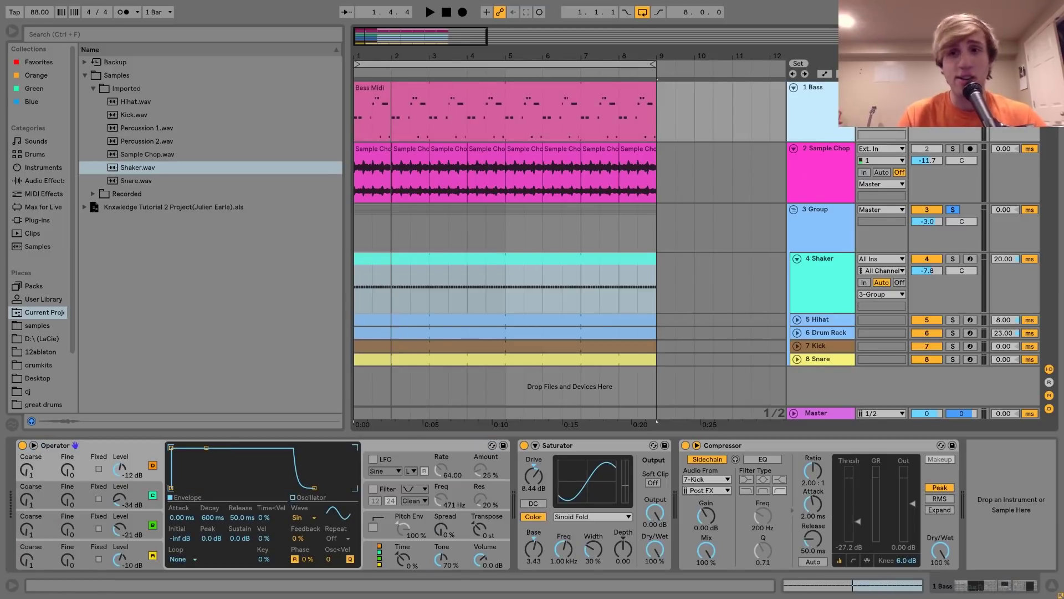
left_click(953, 210)
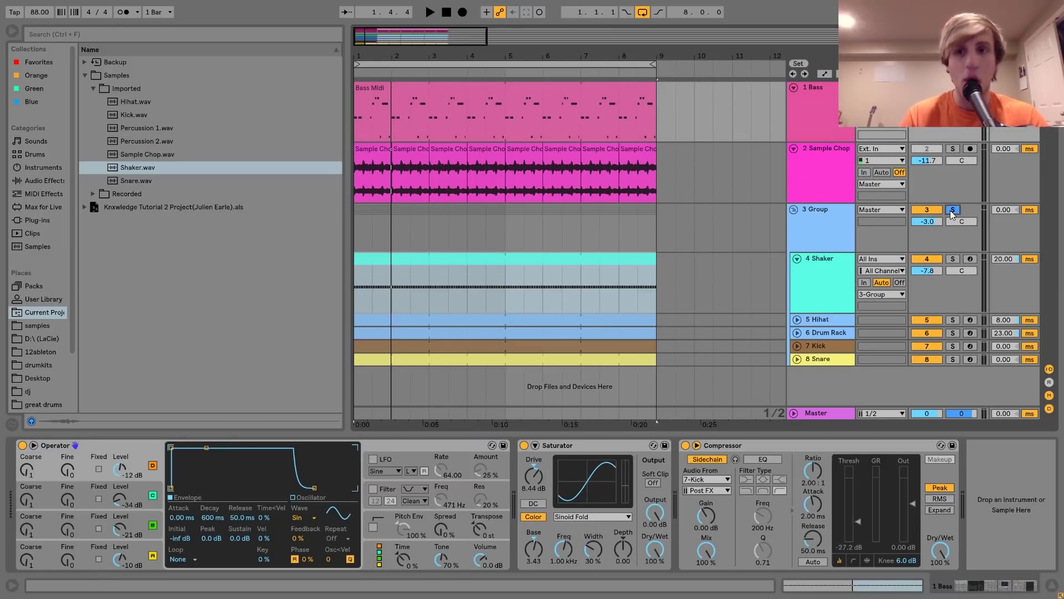
key("space")
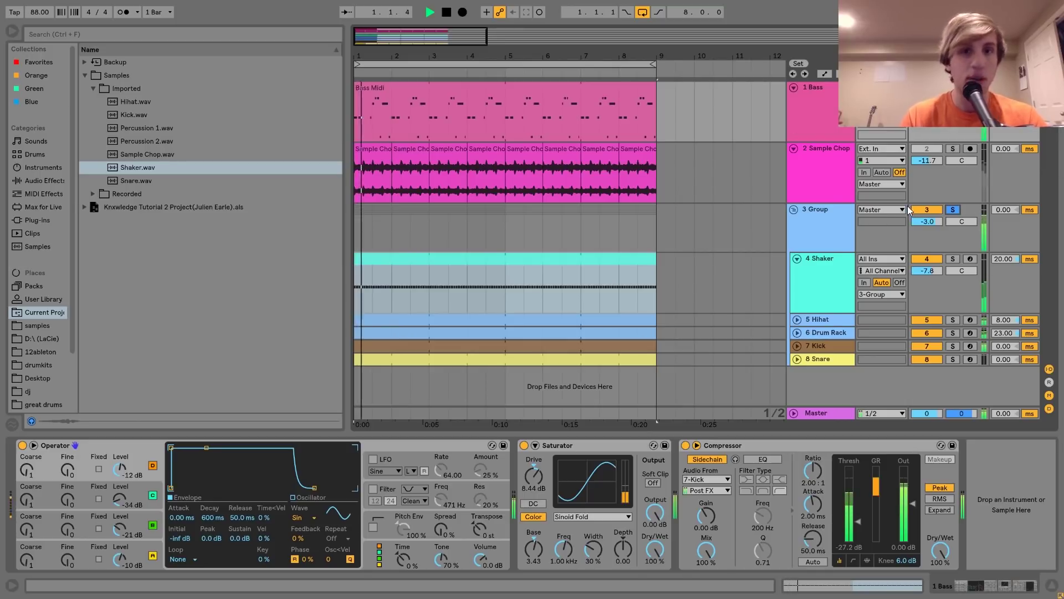
key("space")
key("space")
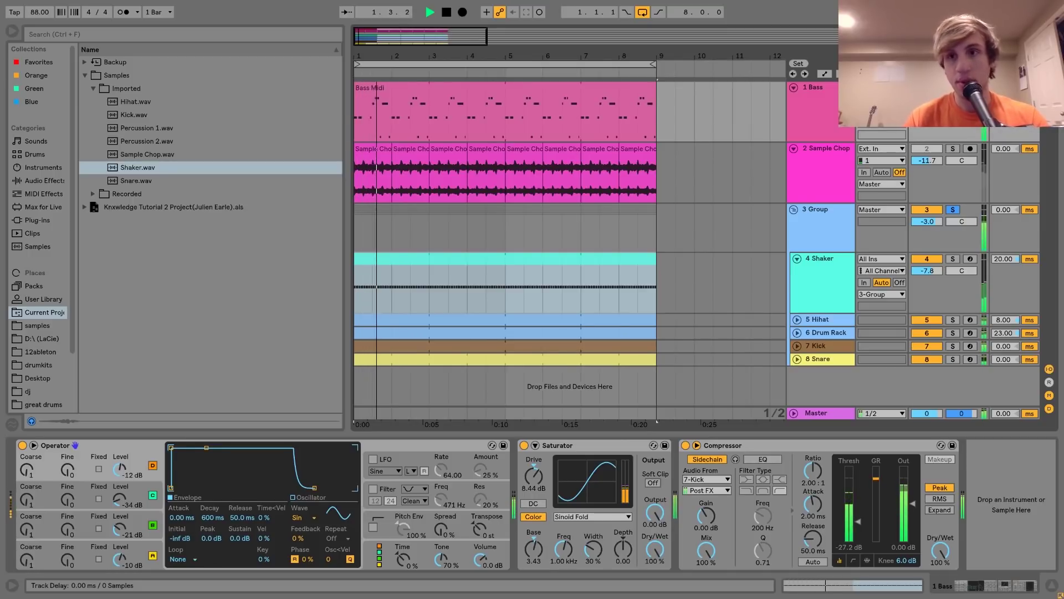
key("space")
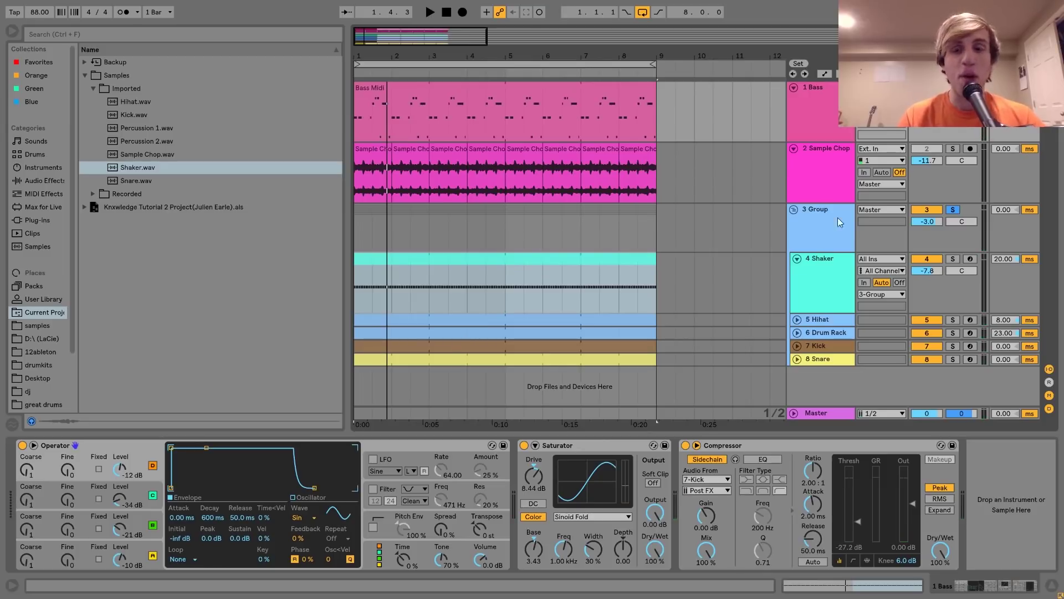
Step: Unfold the Hihat track below the Shaker and select it to view its sample device
left_click(821, 288)
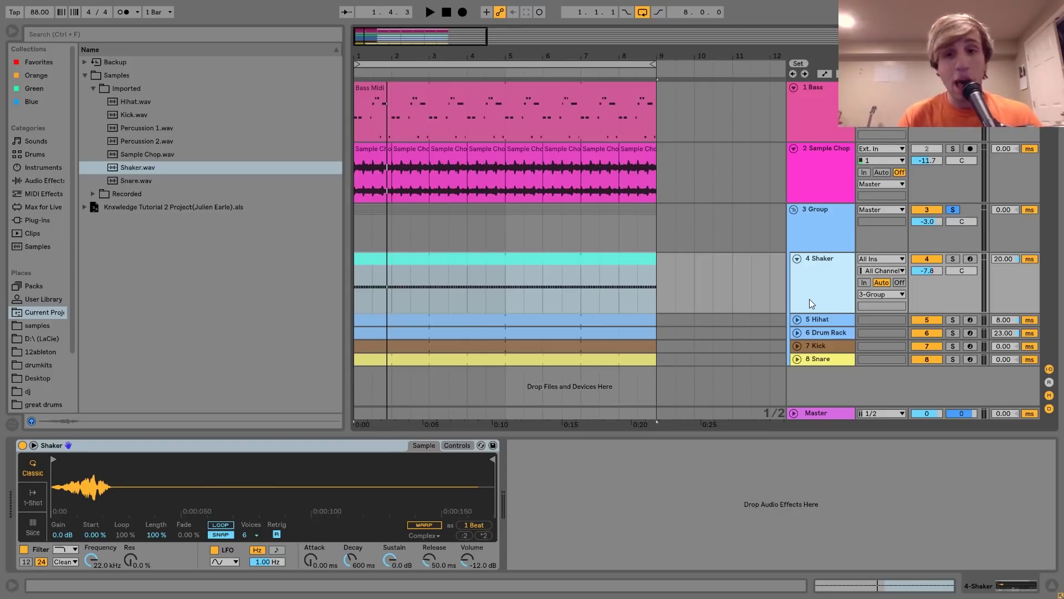
left_click(797, 320)
left_click(820, 321)
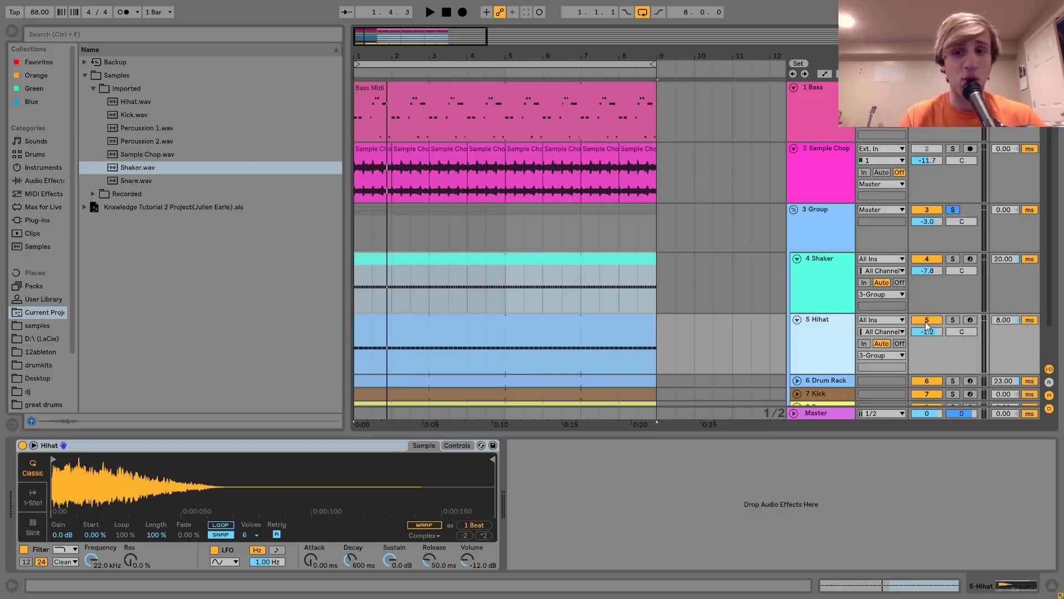
Step: Solo the Hihat track, play it on its own and select its clip
left_click(953, 320)
key("space")
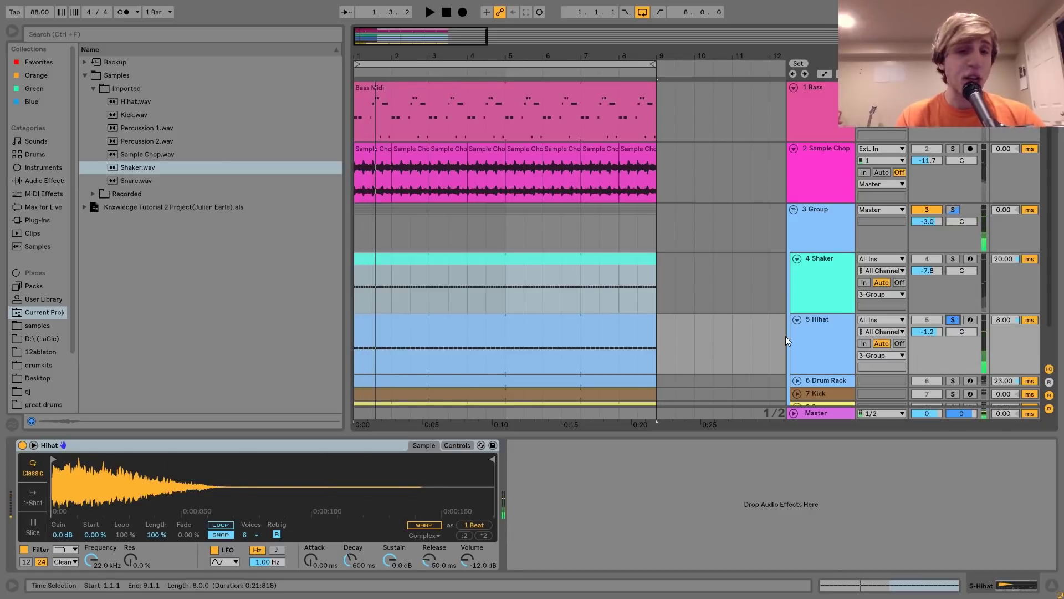
scroll(573, 333, "down", 2)
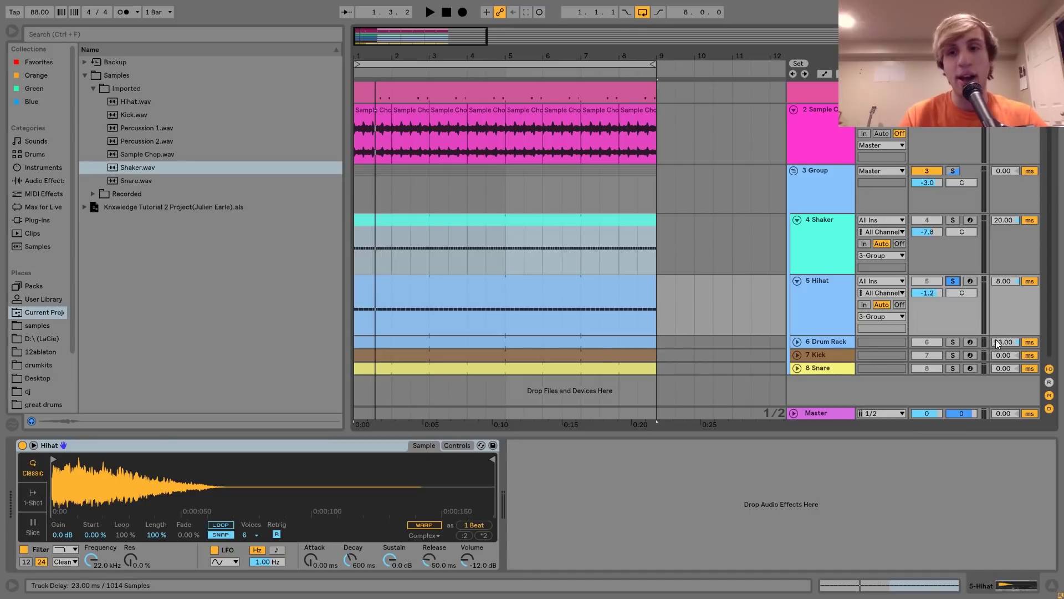
scroll(994, 344, "up", 2)
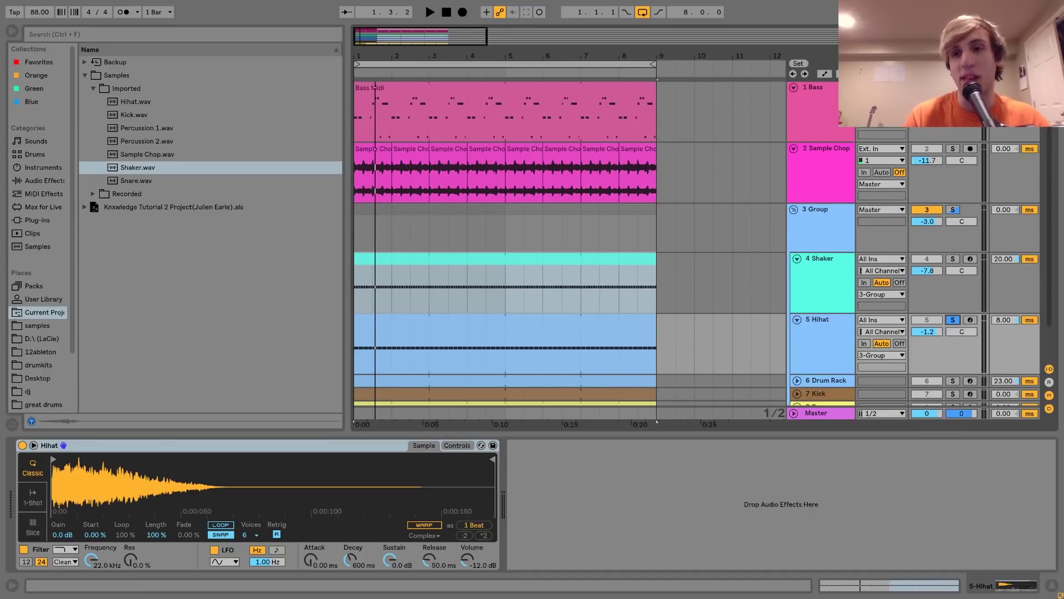
scroll(994, 345, "down", 2)
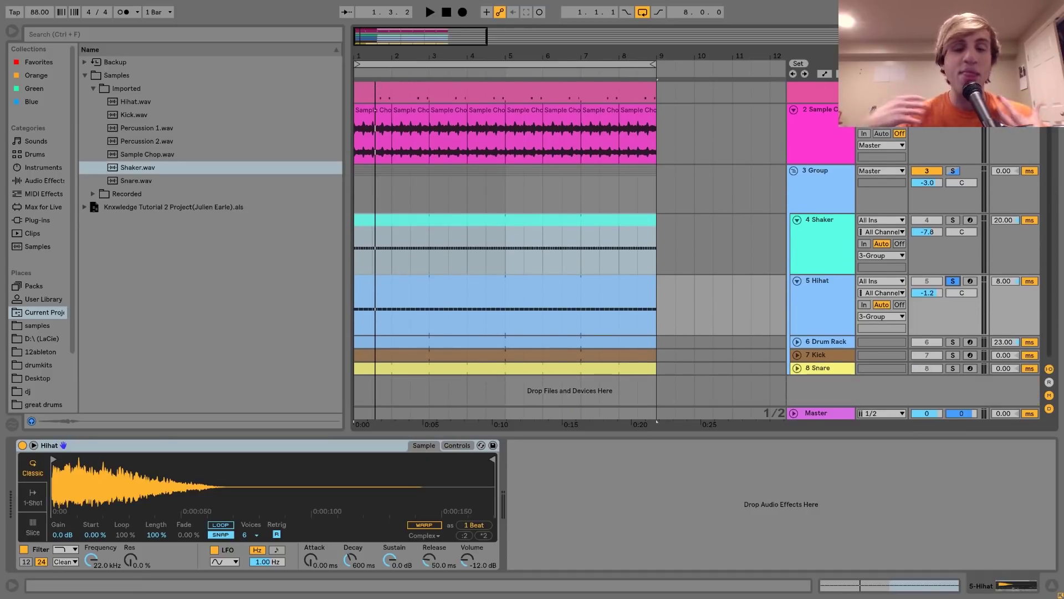
left_click(608, 289)
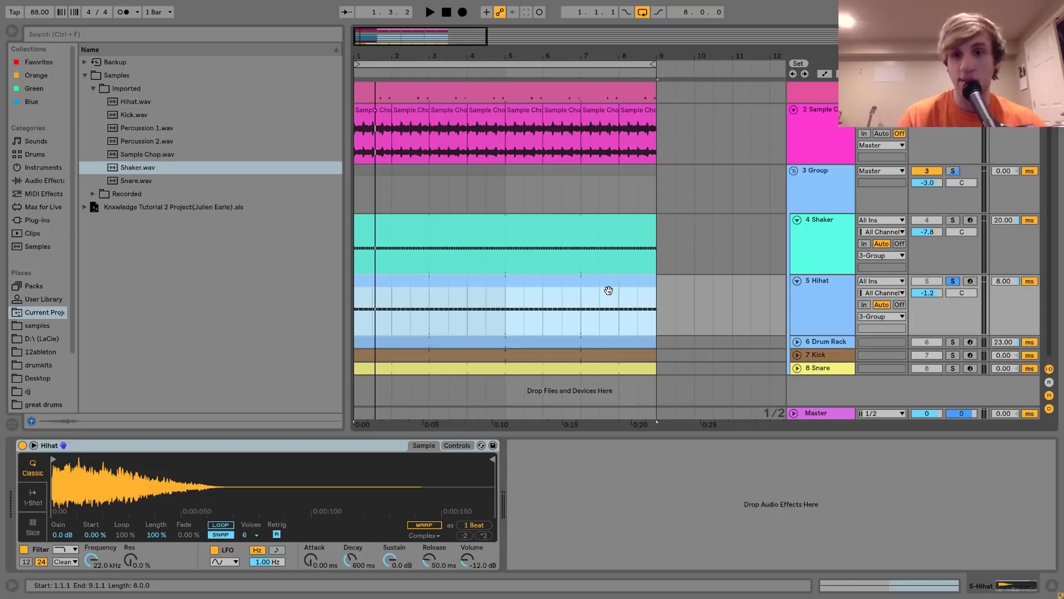
Step: Unfold the Drum Rack track, select its clip, and play it soloed
left_click(813, 341)
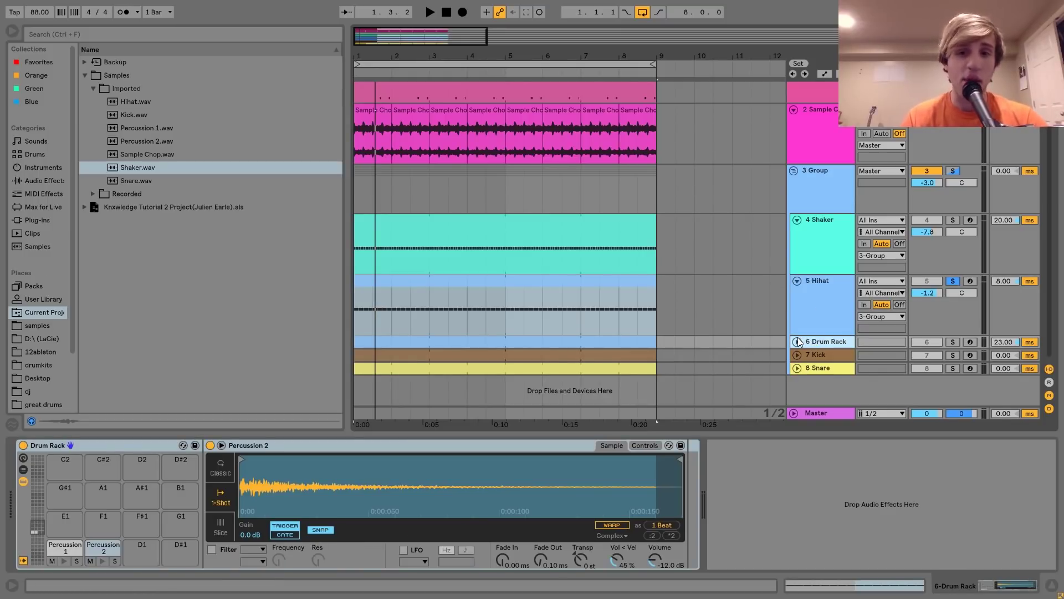
left_click(797, 342)
left_click(598, 353)
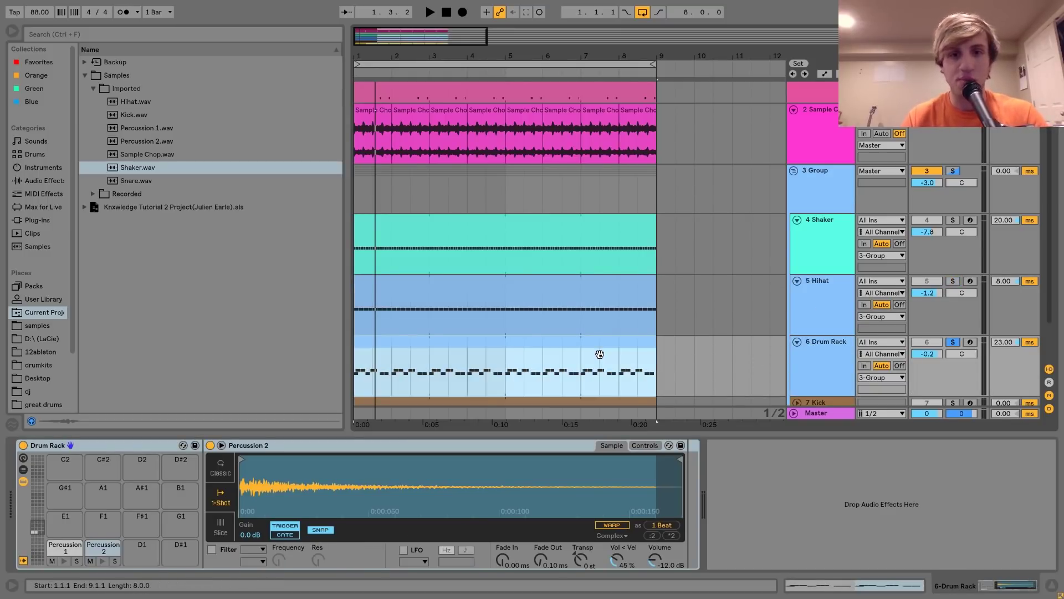
key("space")
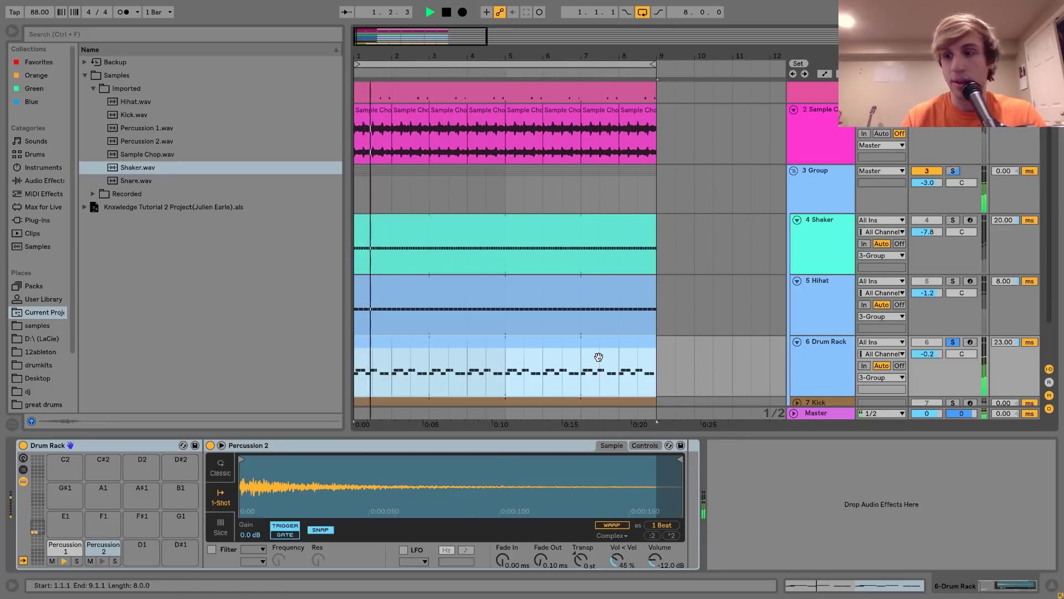
scroll(641, 340, "down", 2)
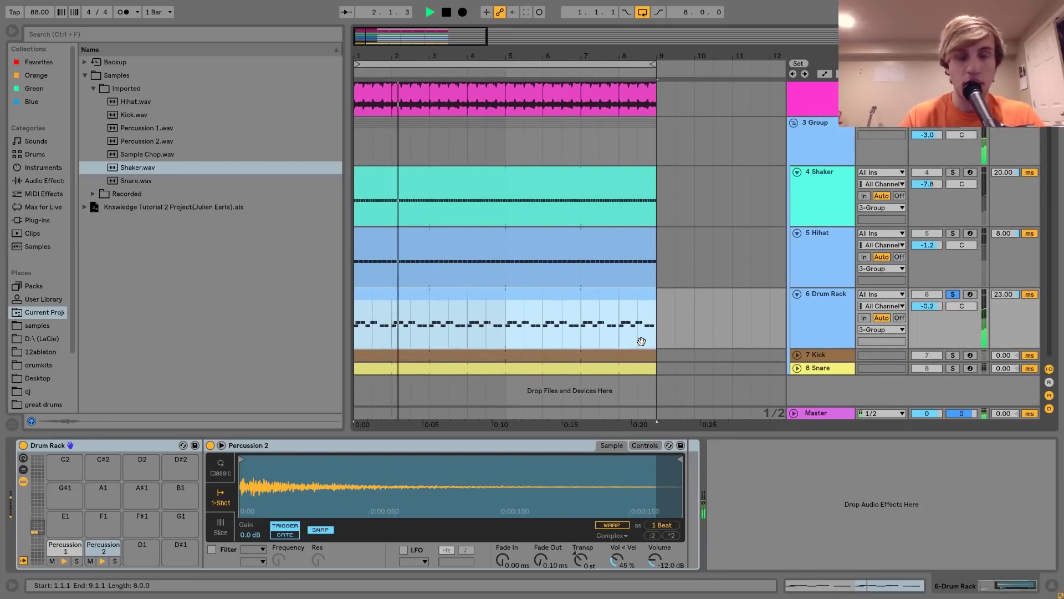
scroll(641, 340, "up", 2)
key("space")
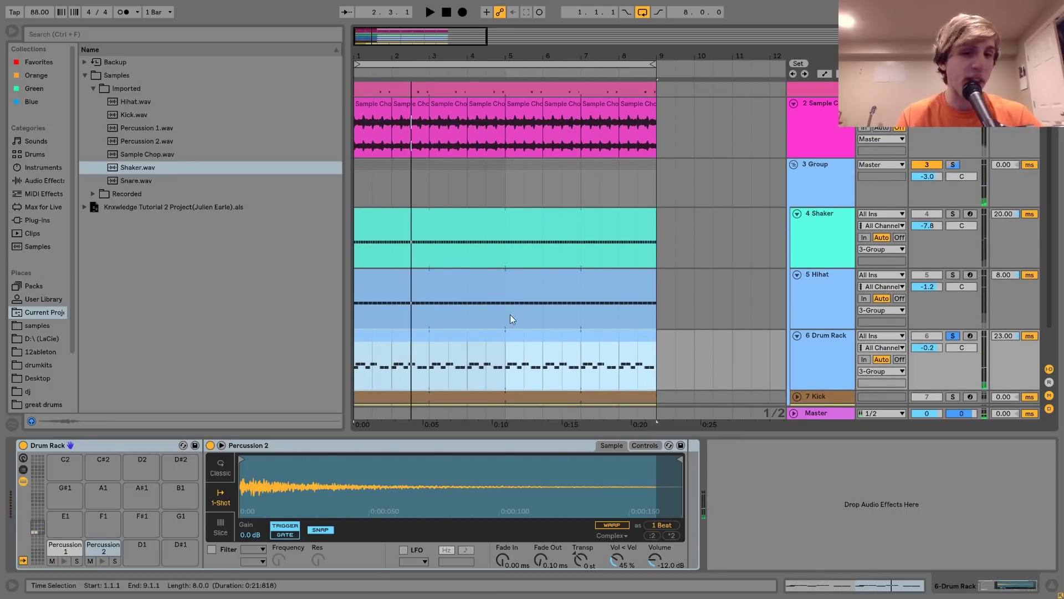
Step: Solo the whole drum group again and play it
left_click(954, 165)
key("space")
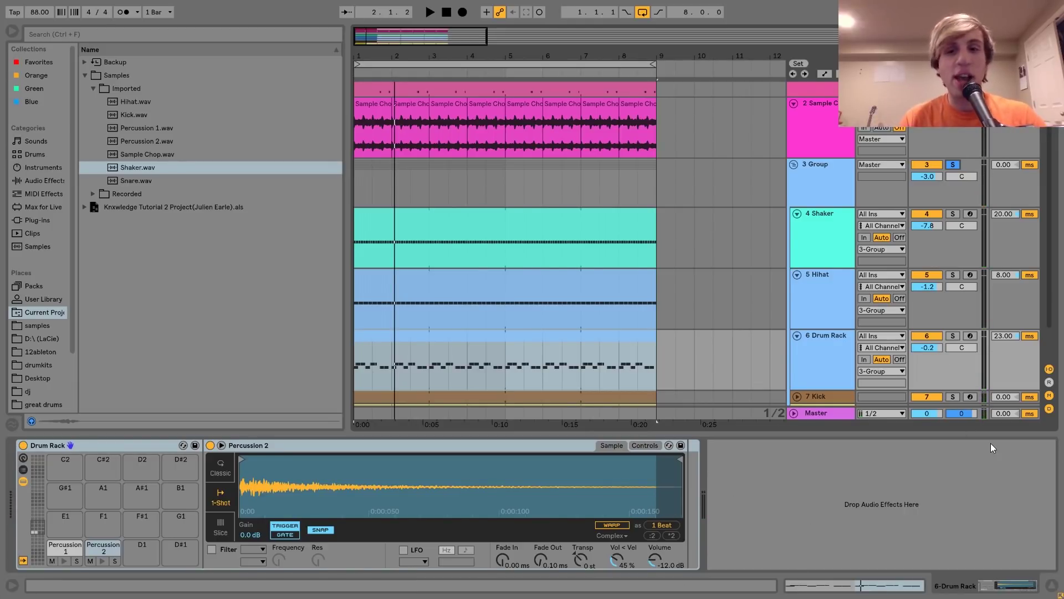
Step: Select the Drum Rack track and its clip, solo the track, and audition its Percussion 1 pad
scroll(853, 348, "down", 3)
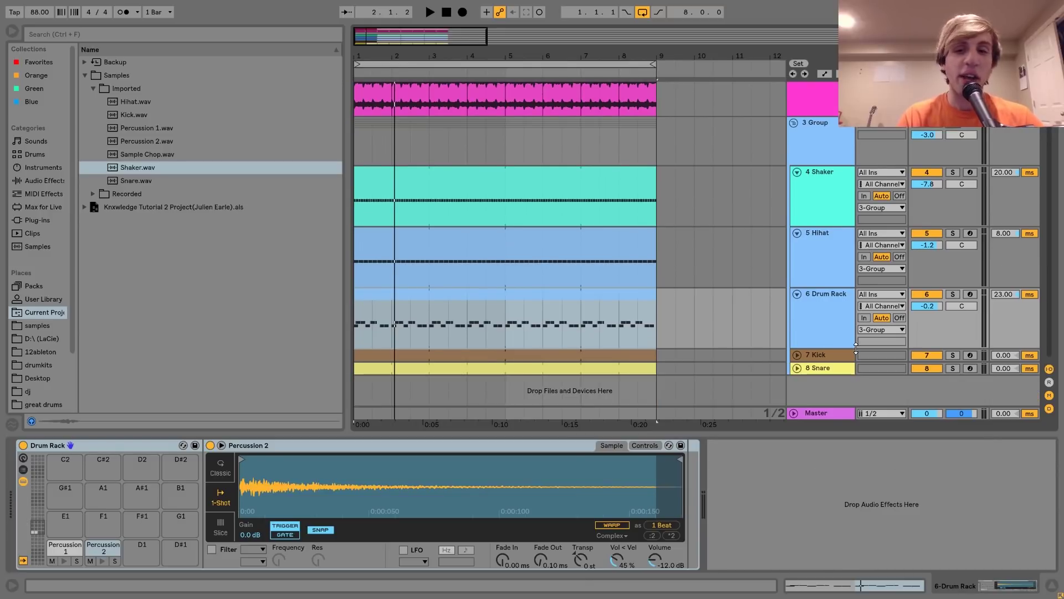
left_click(824, 308)
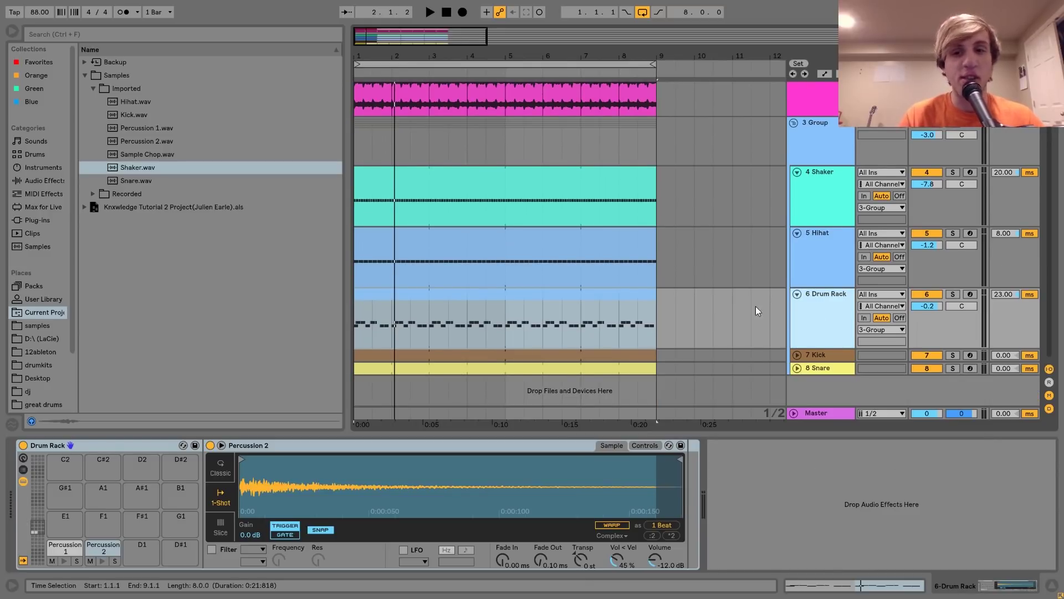
left_click(616, 294)
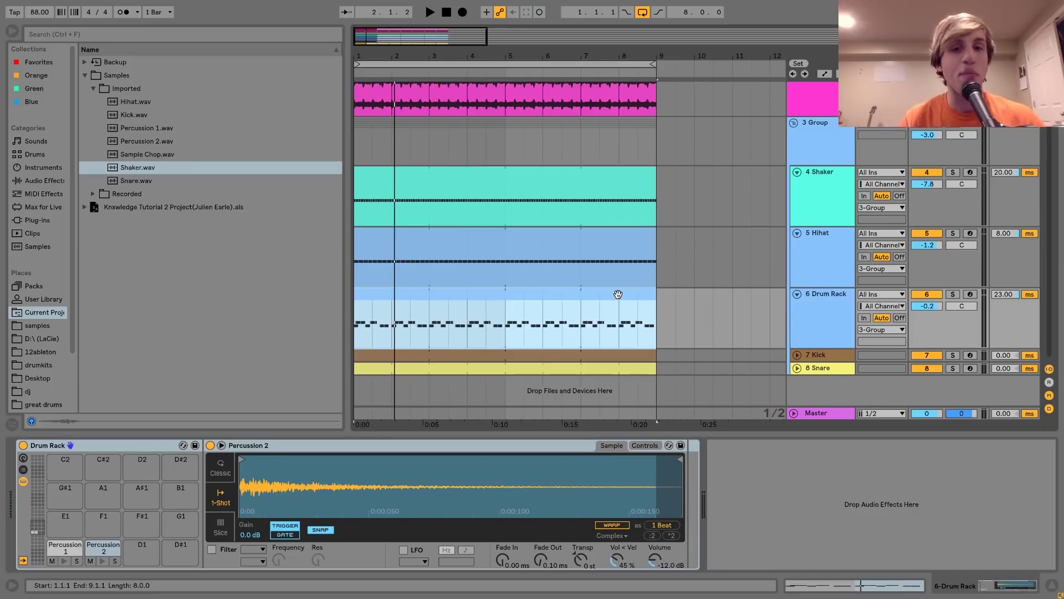
left_click(833, 302)
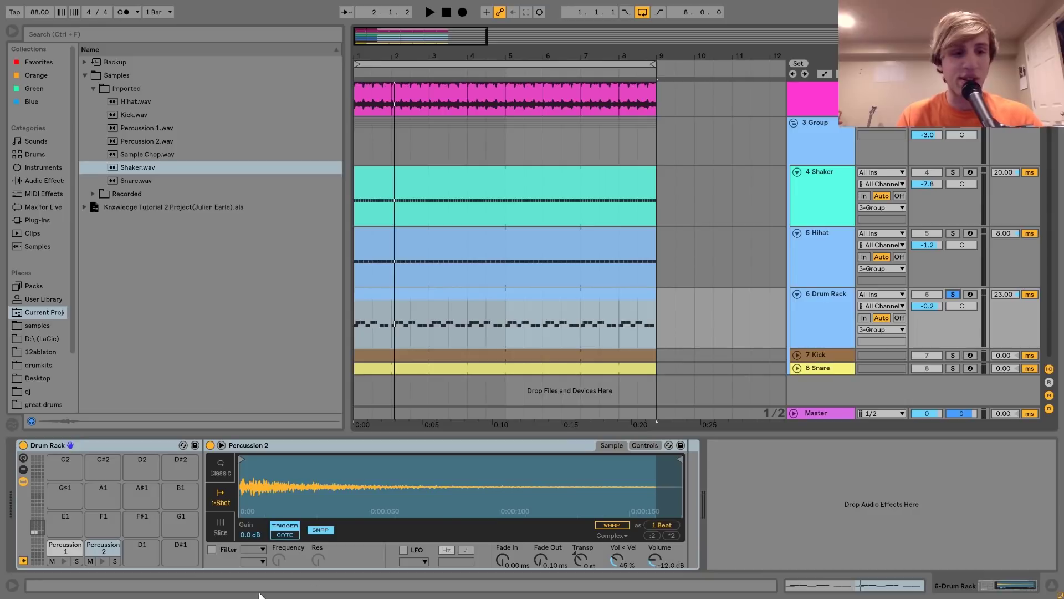
left_click(64, 561)
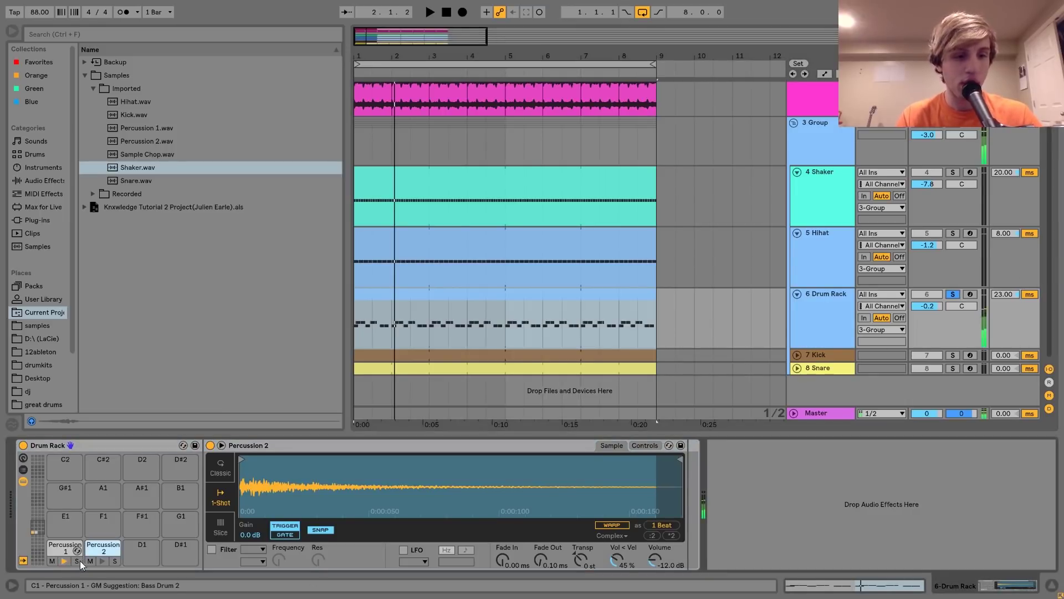
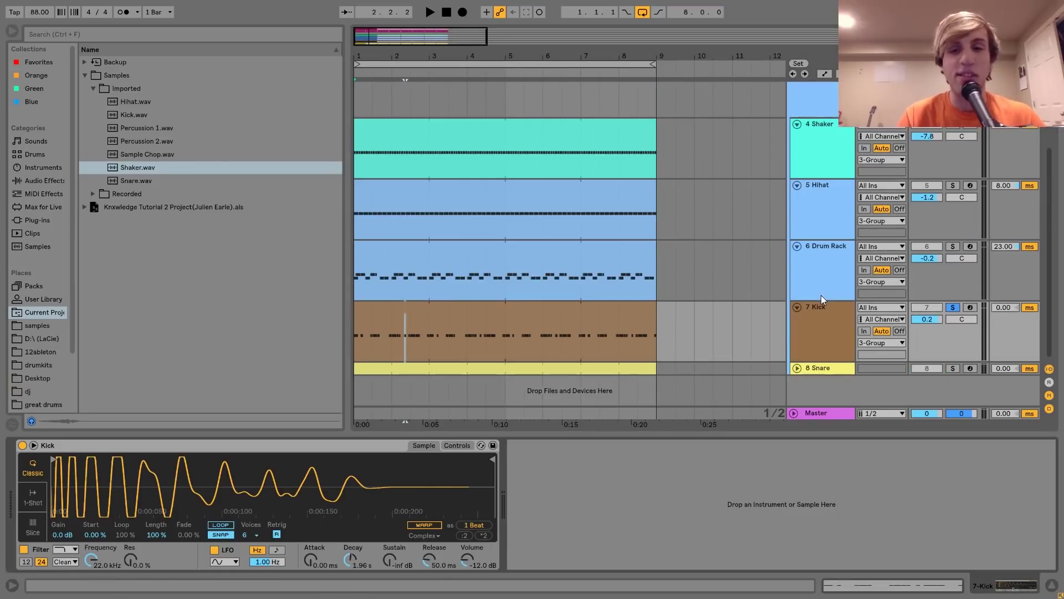
Step: Select the Kick clip, audition Kick.wav, and show the amplitude envelope in the Kick sampler's controls
left_click(608, 317)
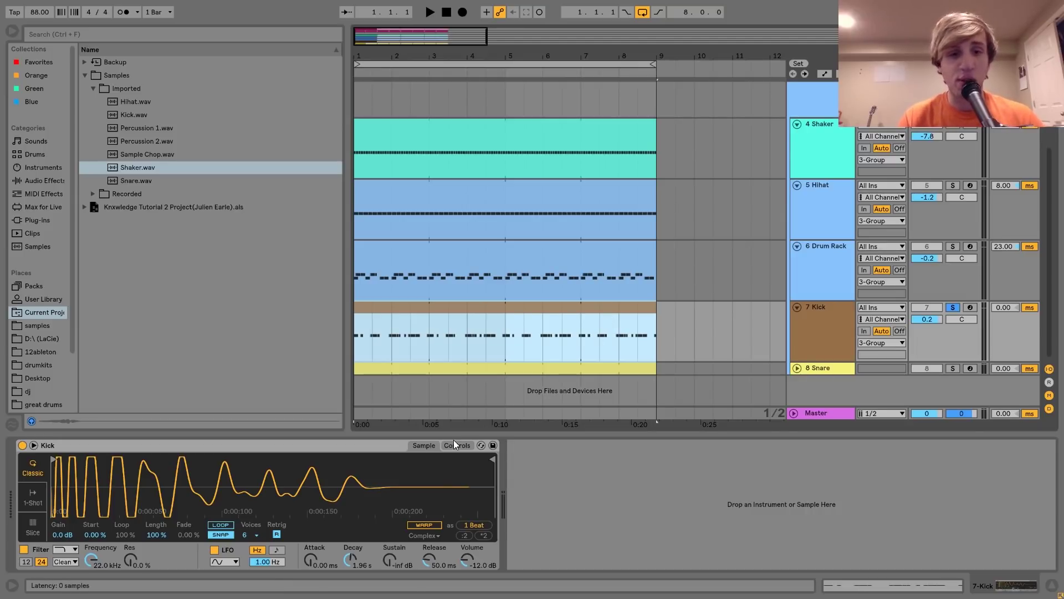
left_click(130, 116)
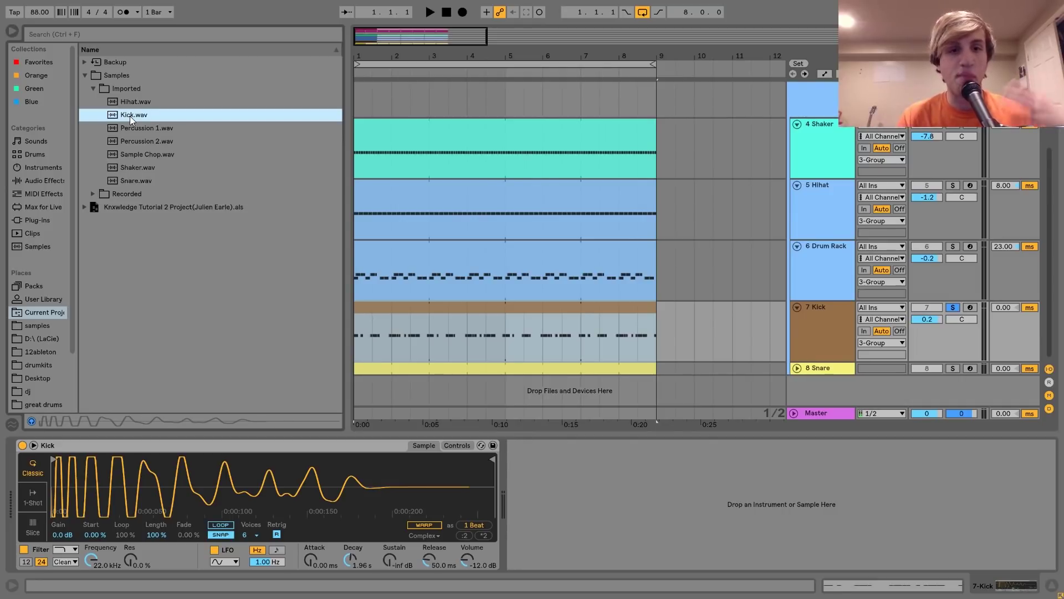
left_click(462, 445)
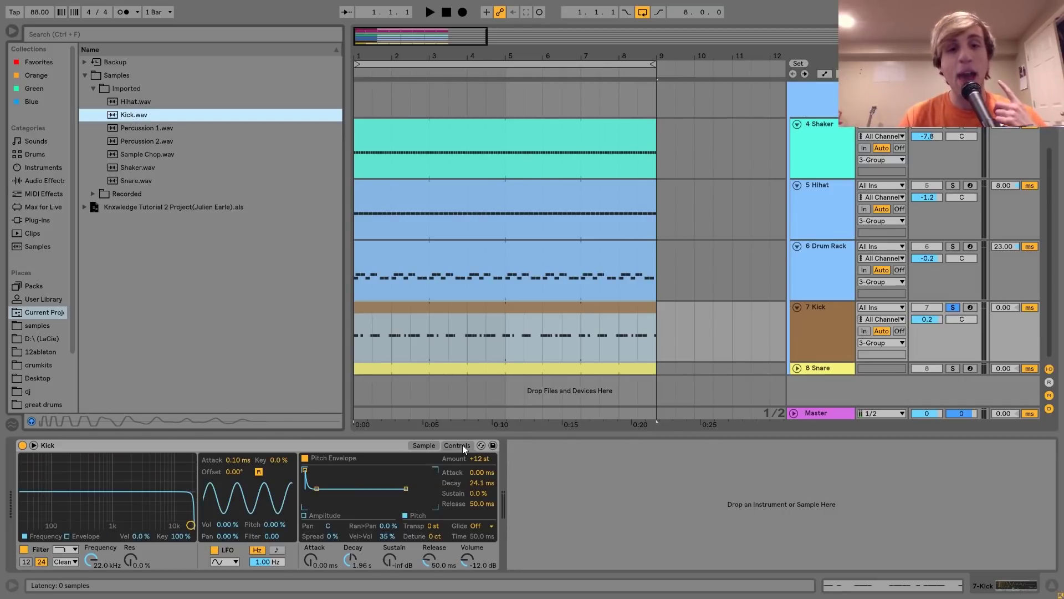
left_click(330, 516)
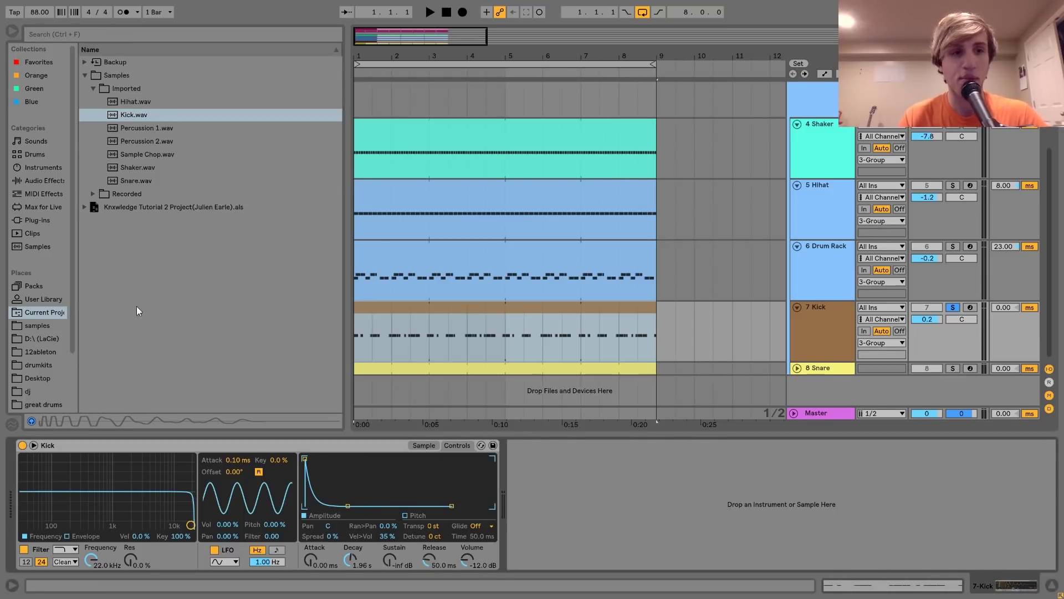
left_click(124, 112)
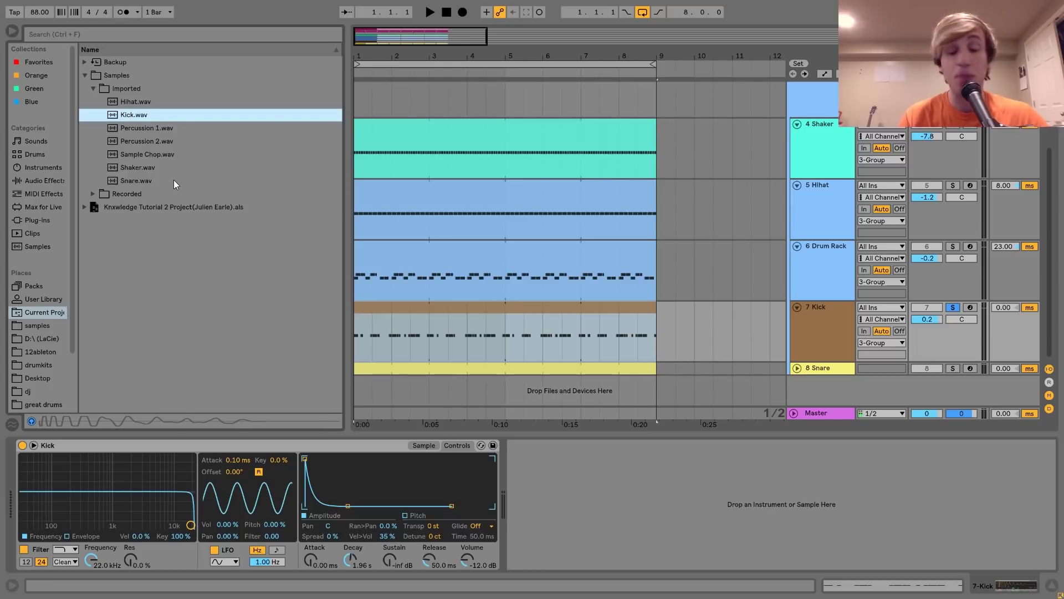
Step: Compare the Kick sampler's pitch envelope with its amplitude envelope, ending on the pitch envelope
left_click(417, 515)
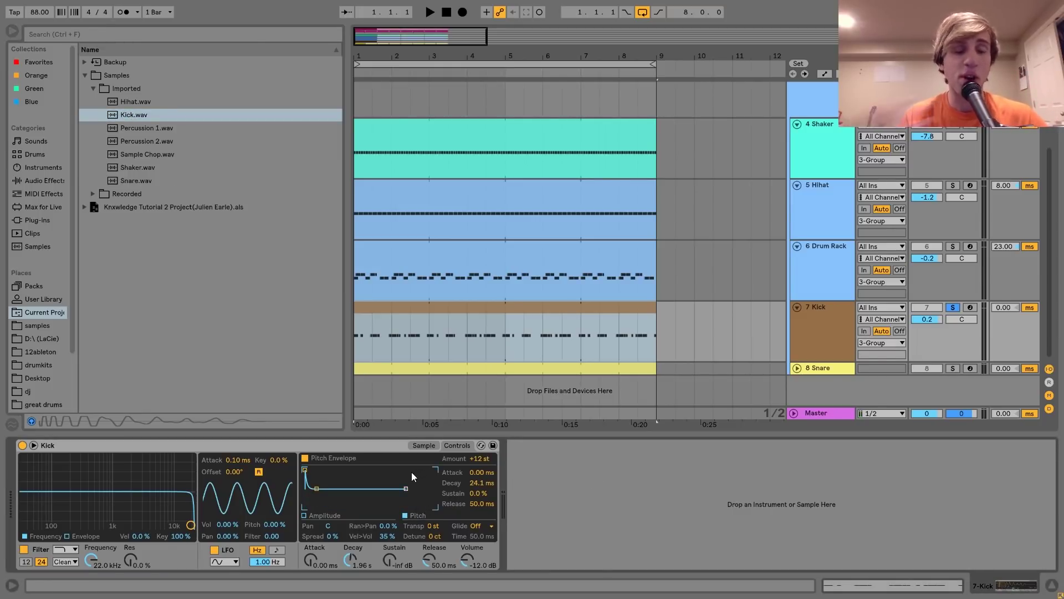
left_click(315, 516)
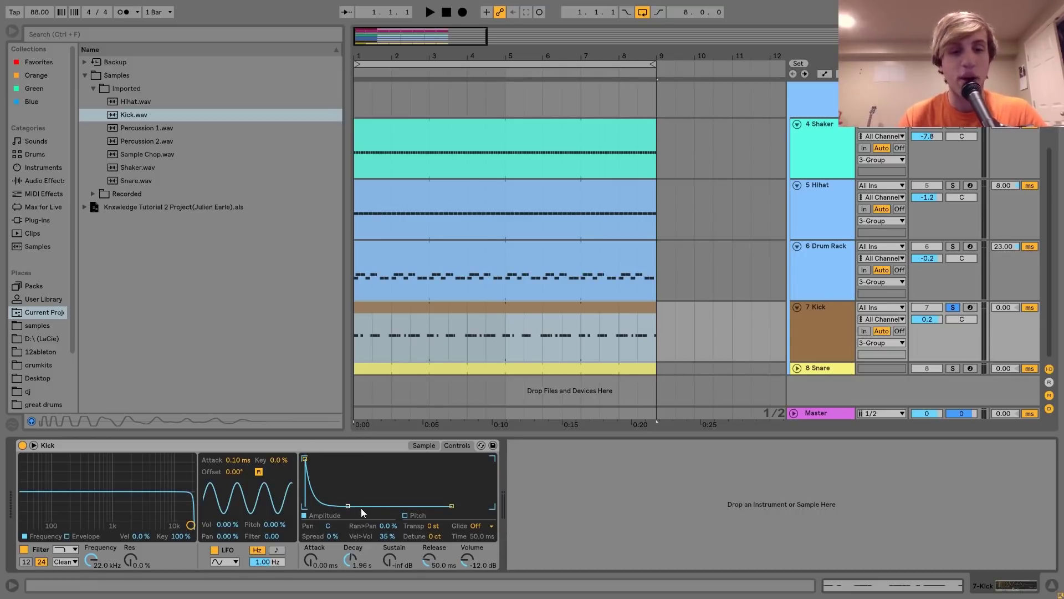
left_click(414, 515)
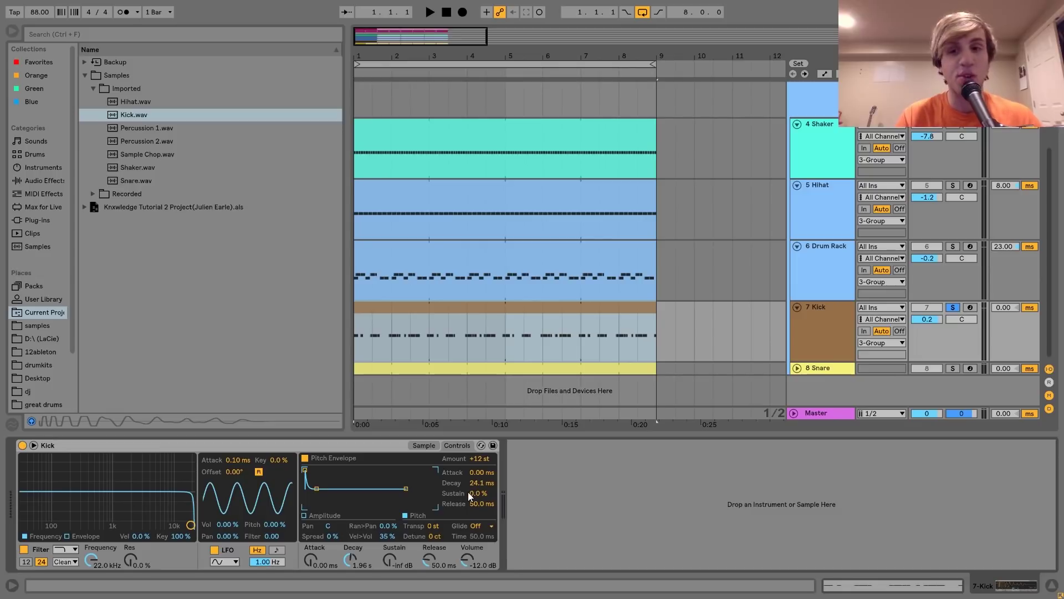
Step: Play the soloed Kick with its pitch envelope turned off, and turn the envelope back on to compare
key("space")
left_click(305, 458)
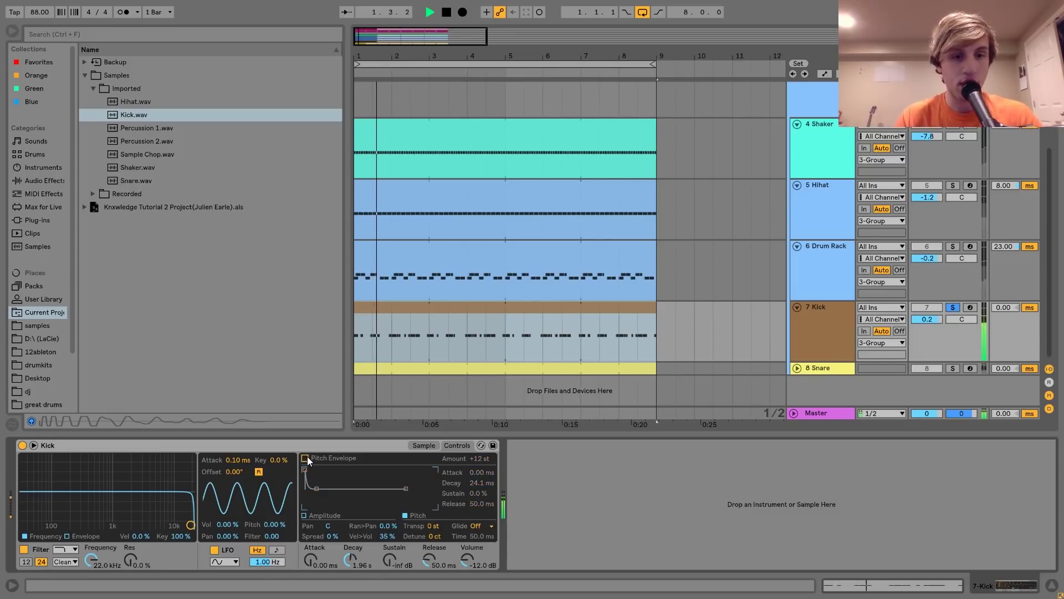
left_click(305, 458)
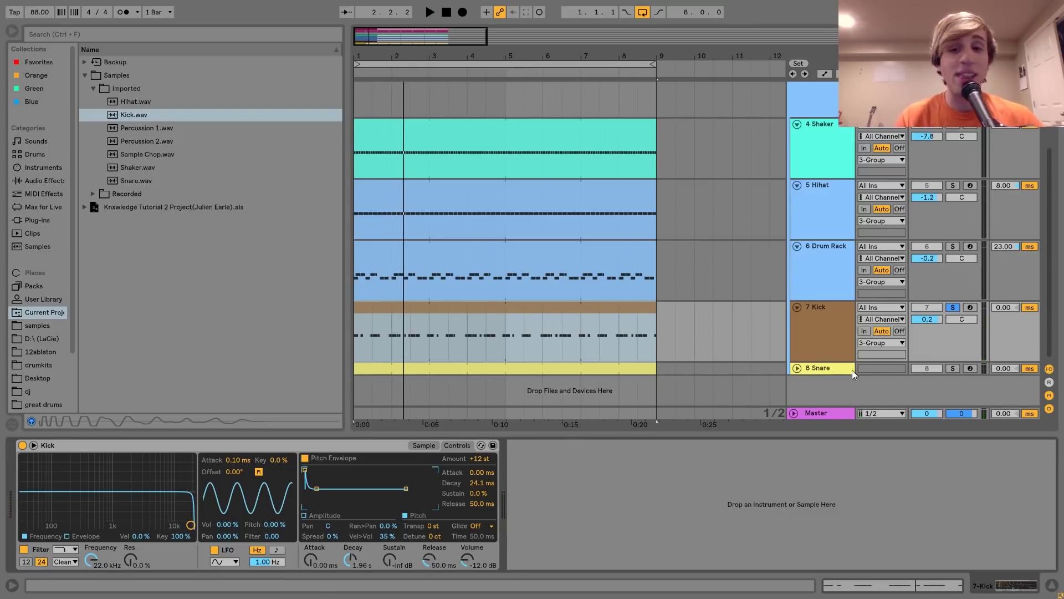
Step: Unfold the Snare track, solo it and play it
left_click(821, 366)
left_click(796, 367)
left_click(953, 351)
key("space")
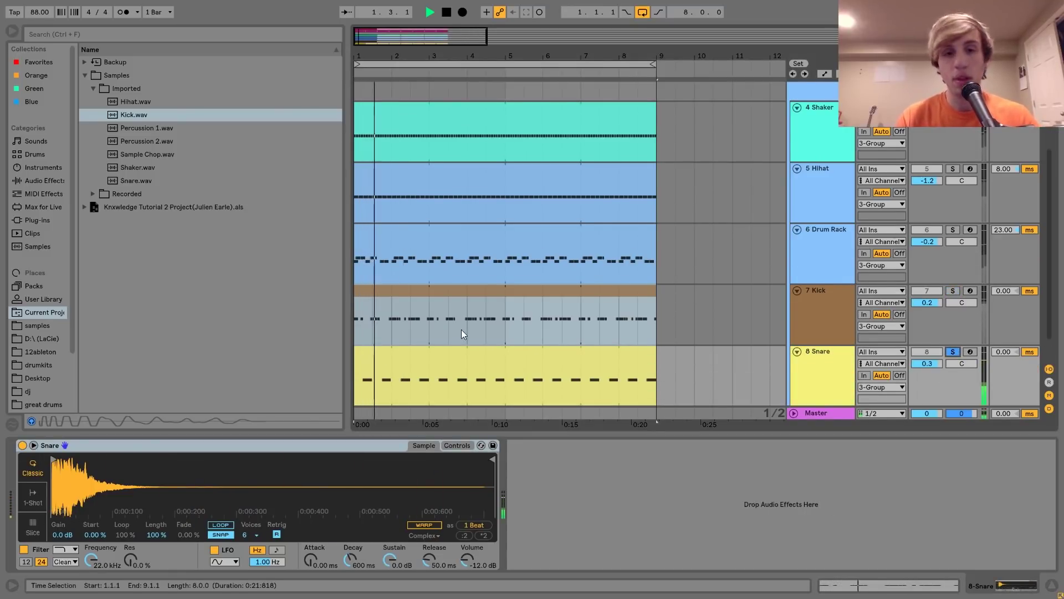
Step: Open the Snare clip in the note editor and select all its notes
left_click(463, 352)
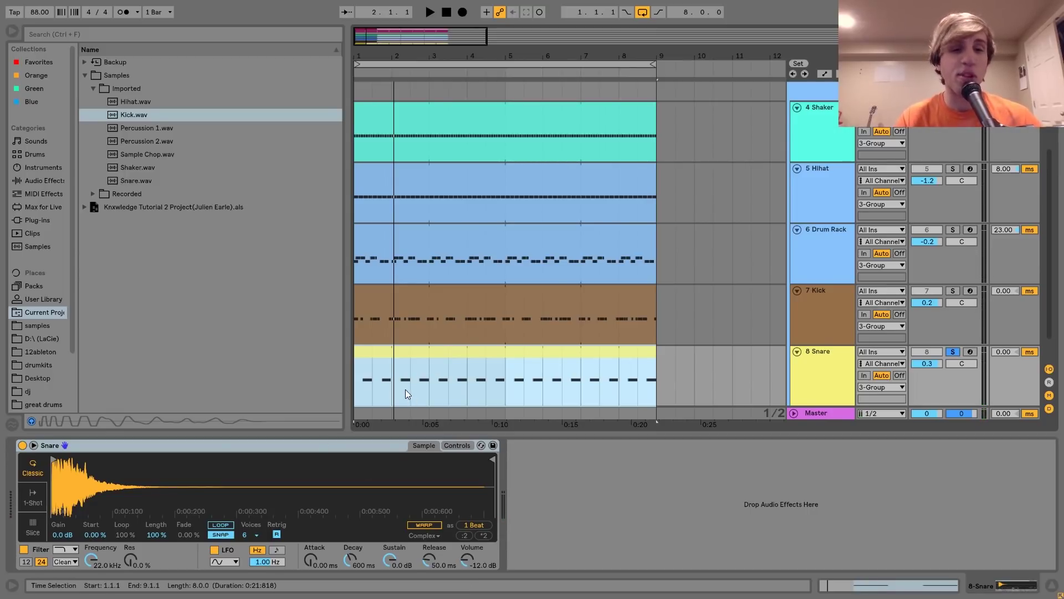
double_click(394, 362)
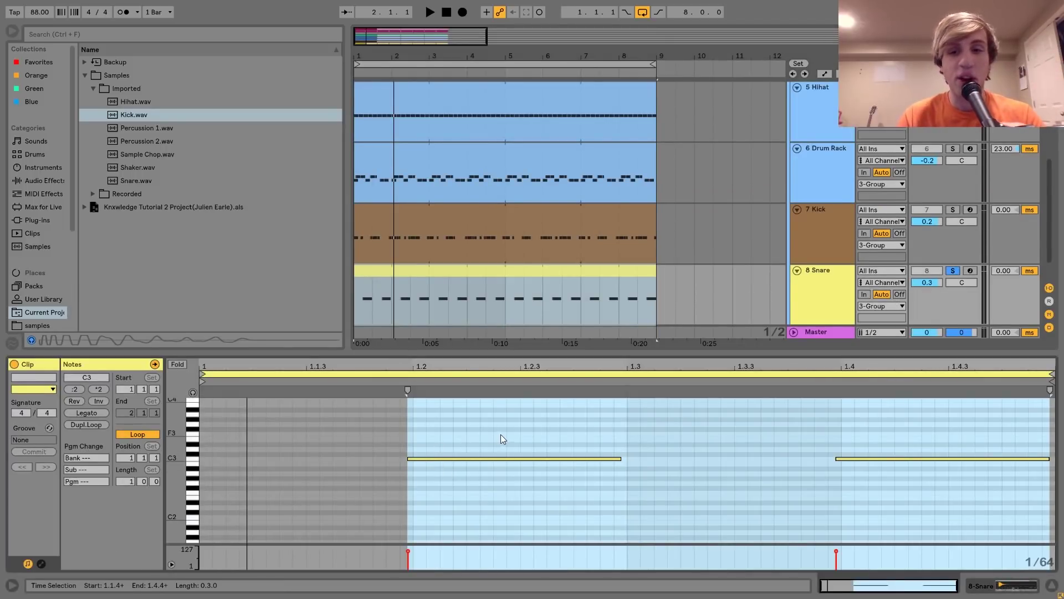
key("ctrl+a")
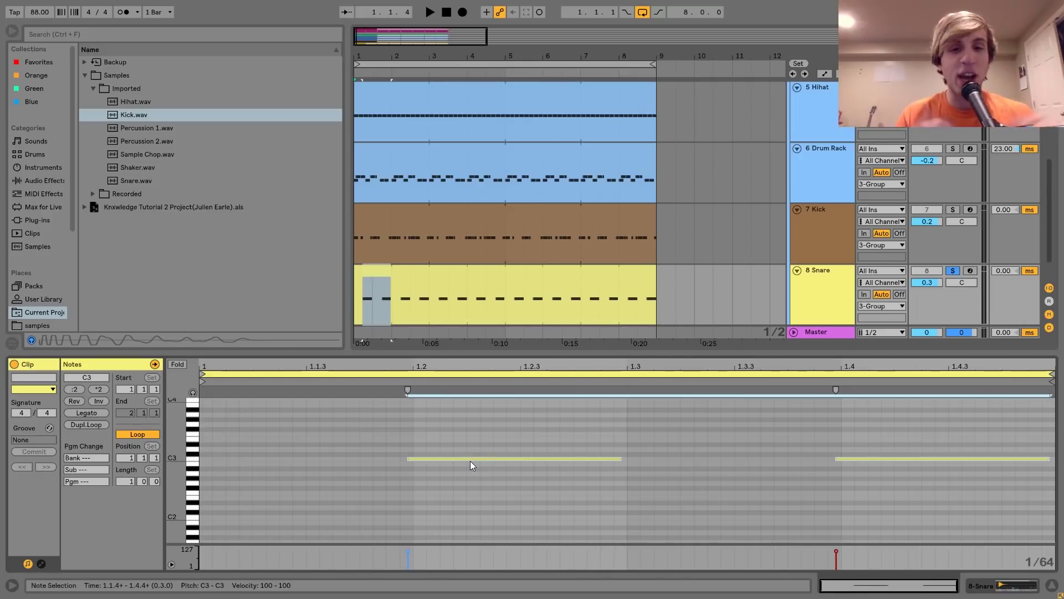
Step: Solo the drum group in place of the Snare and play it with the snare's early timing
scroll(829, 273, "up", 5)
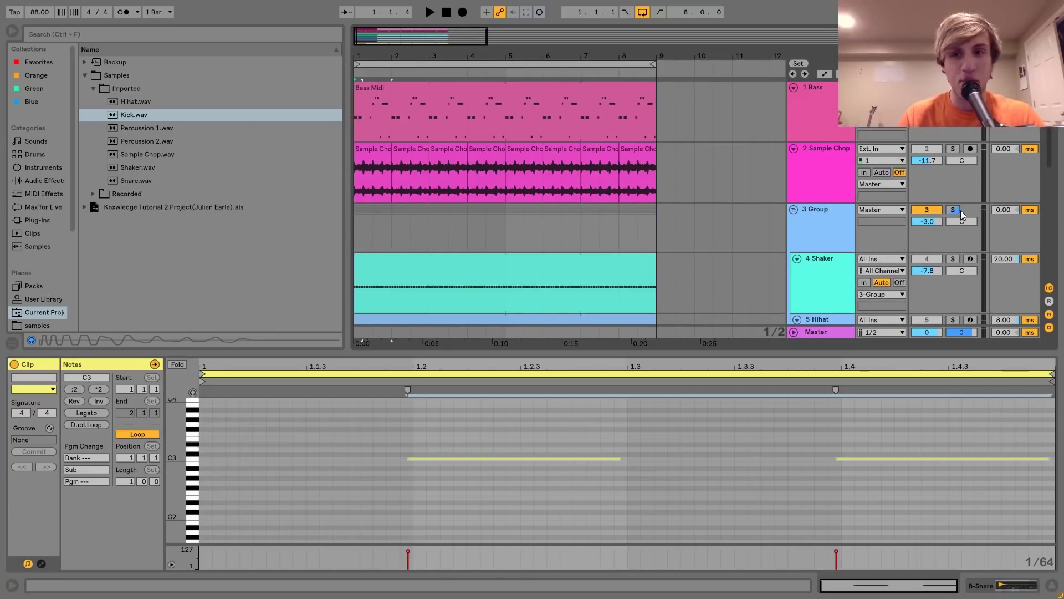
scroll(952, 211, "down", 5)
key("space")
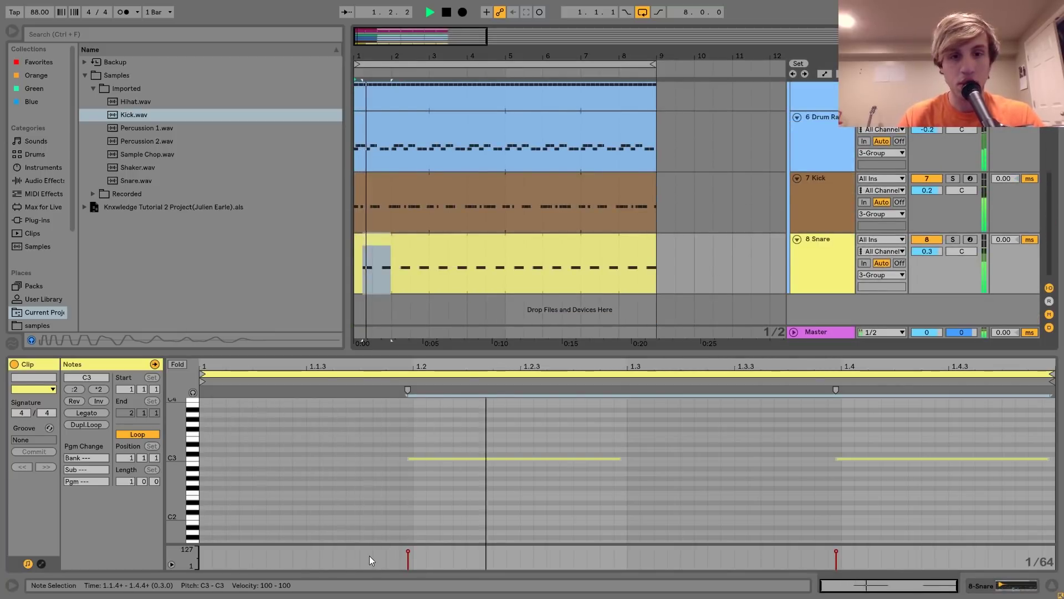
key("space")
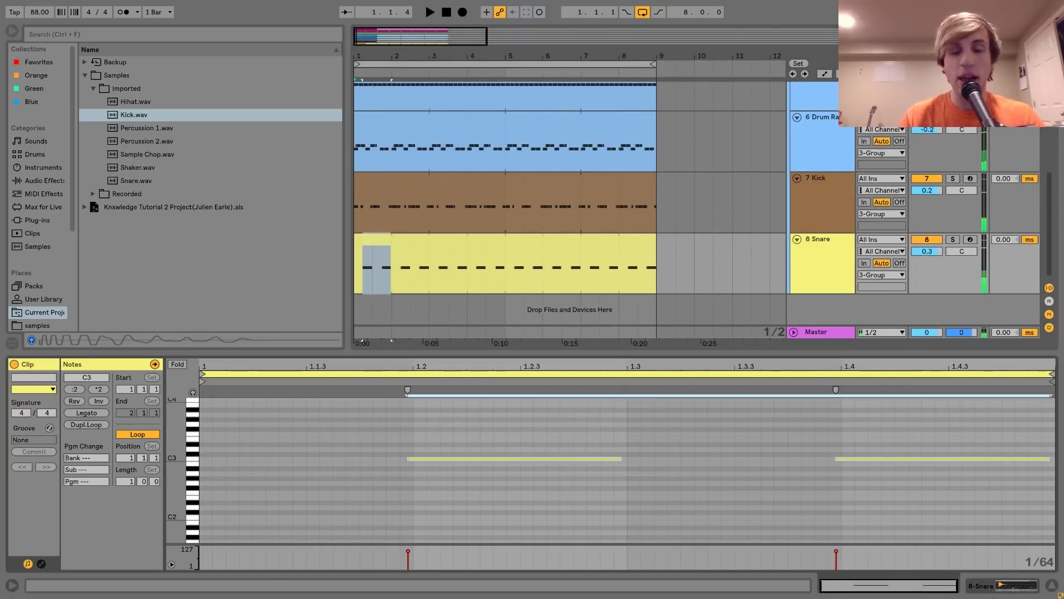
Step: Quantize the selected snare notes to the grid and play the drum group
key("ctrl+u")
key("space")
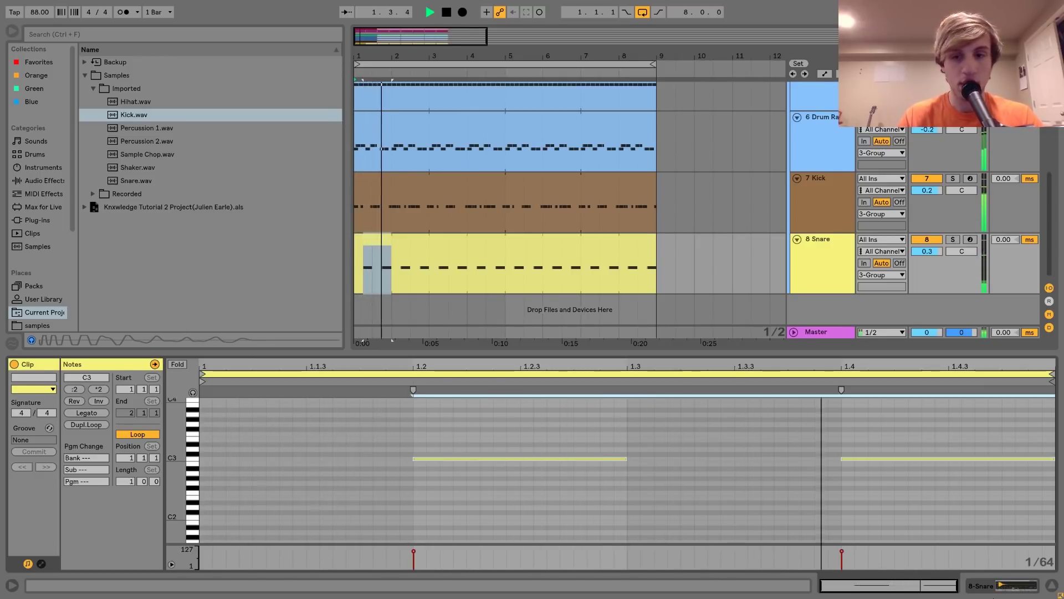
Step: Undo the quantization of the snare notes and show the Snare track's devices
key("space")
key("ctrl+z")
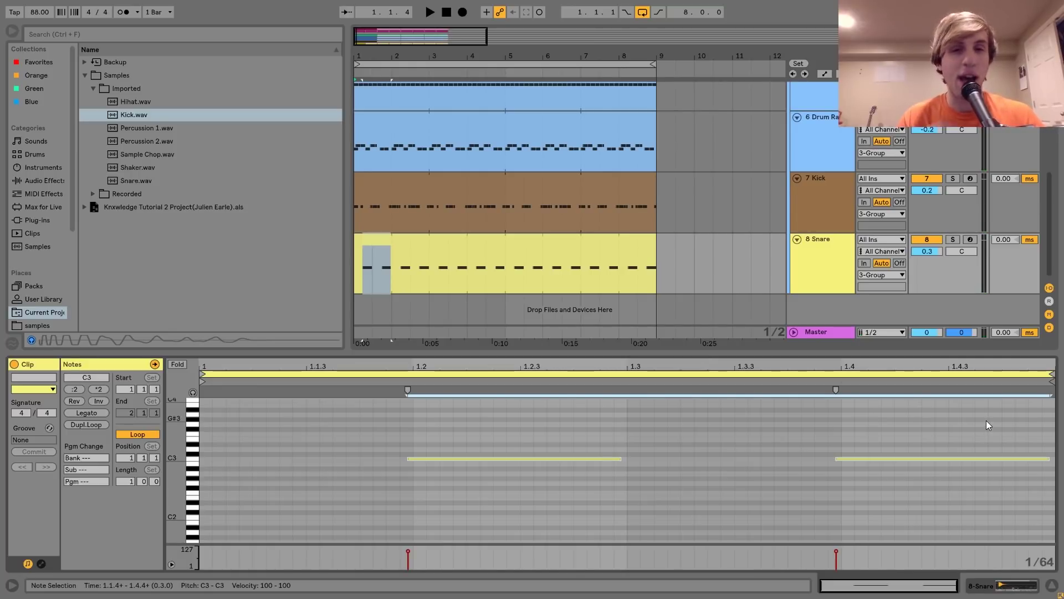
left_click(817, 253)
Step: Bypass the Saturator and Glue Compressor on the drum group and play the drums without effects
scroll(817, 252, "up", 5)
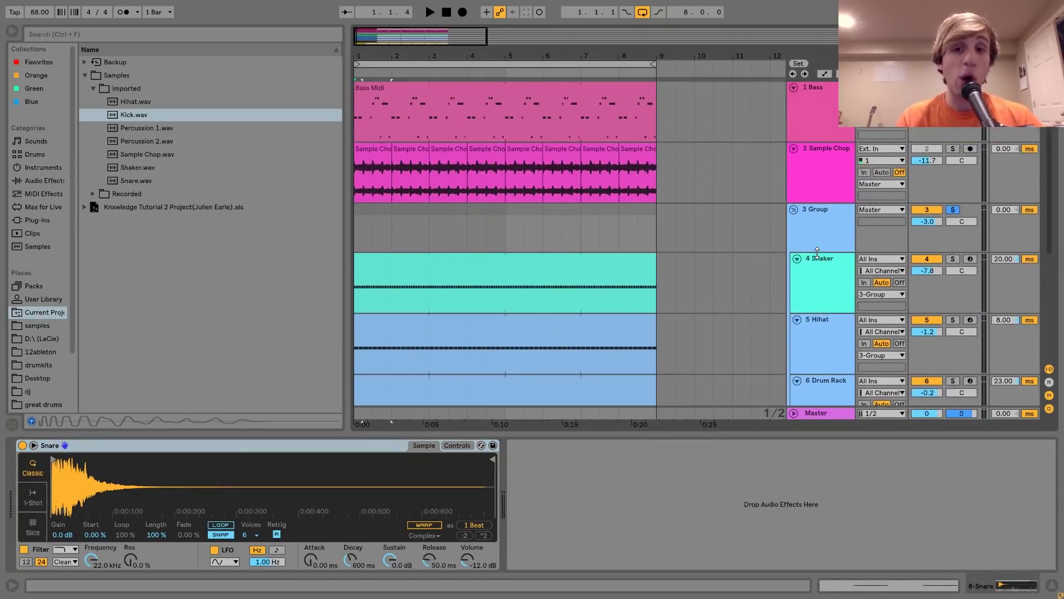
left_click(829, 239)
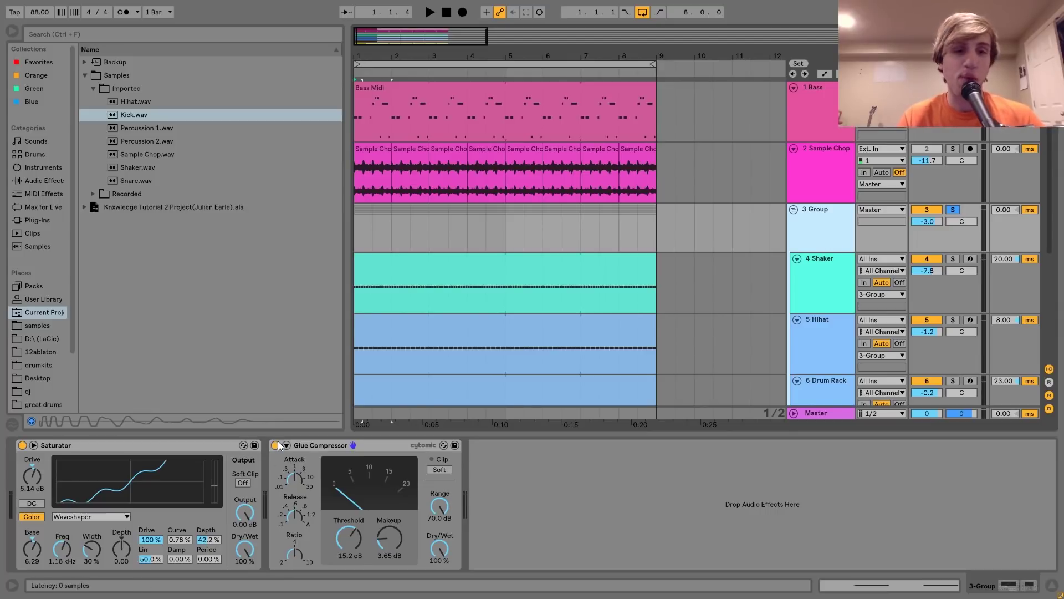
left_click(22, 445)
key("space")
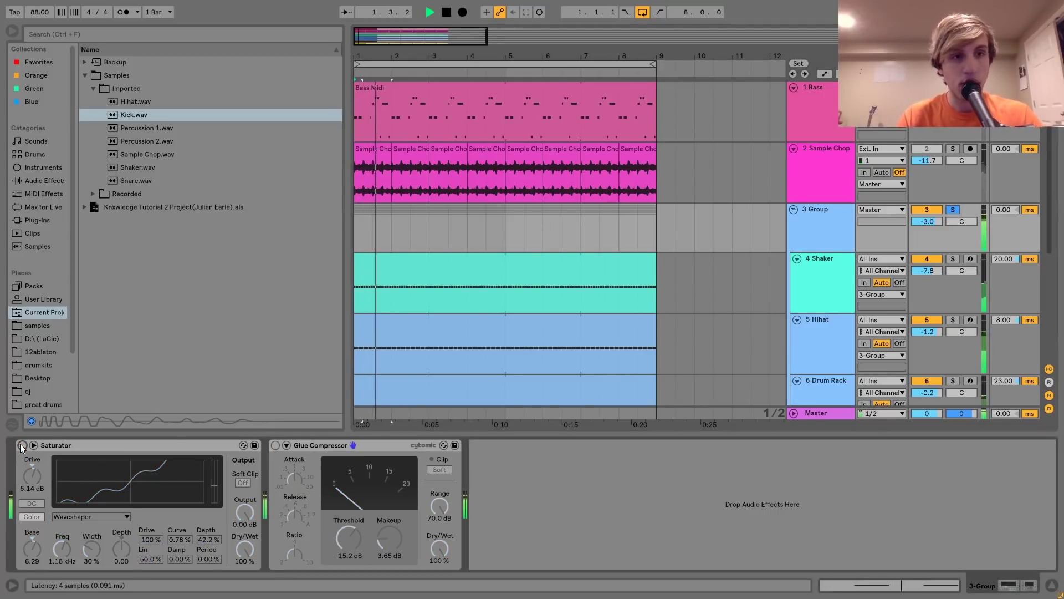
key("space")
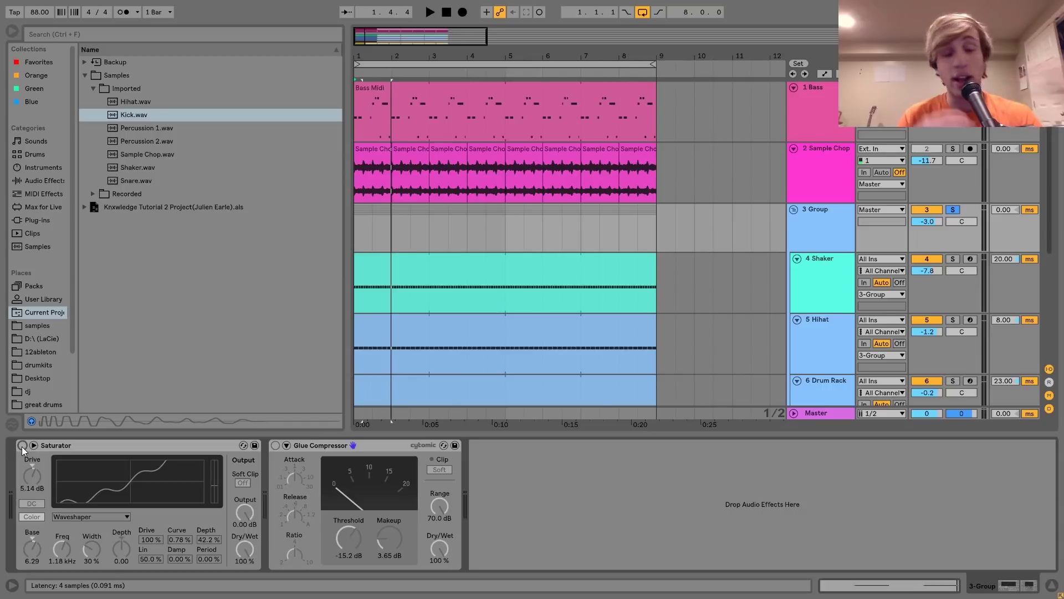
Step: Turn the drum group's Saturator back on and play the drums through it with the Glue Compressor still bypassed
left_click(21, 446)
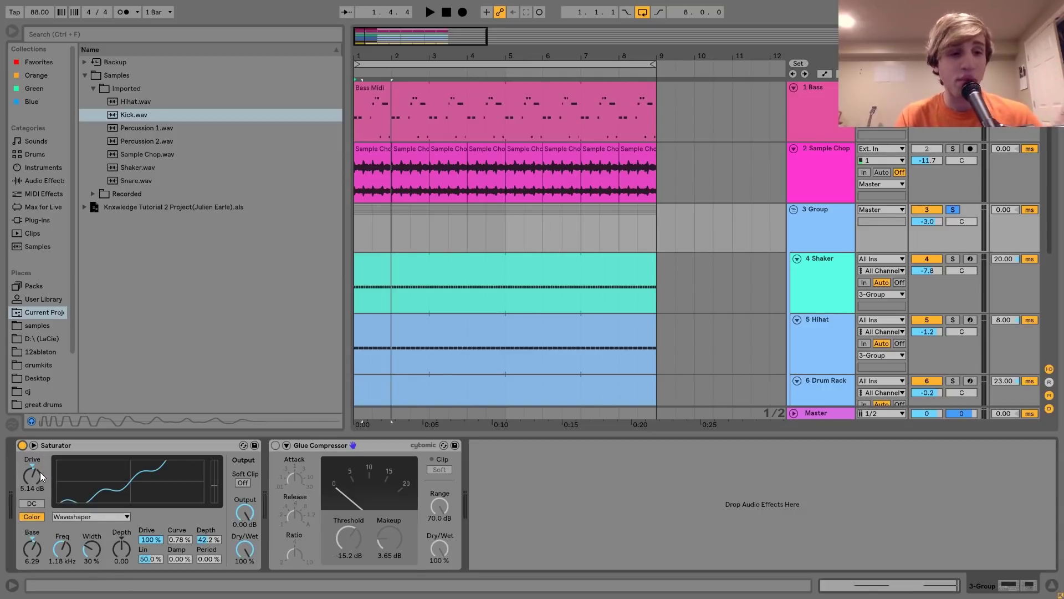
key("space")
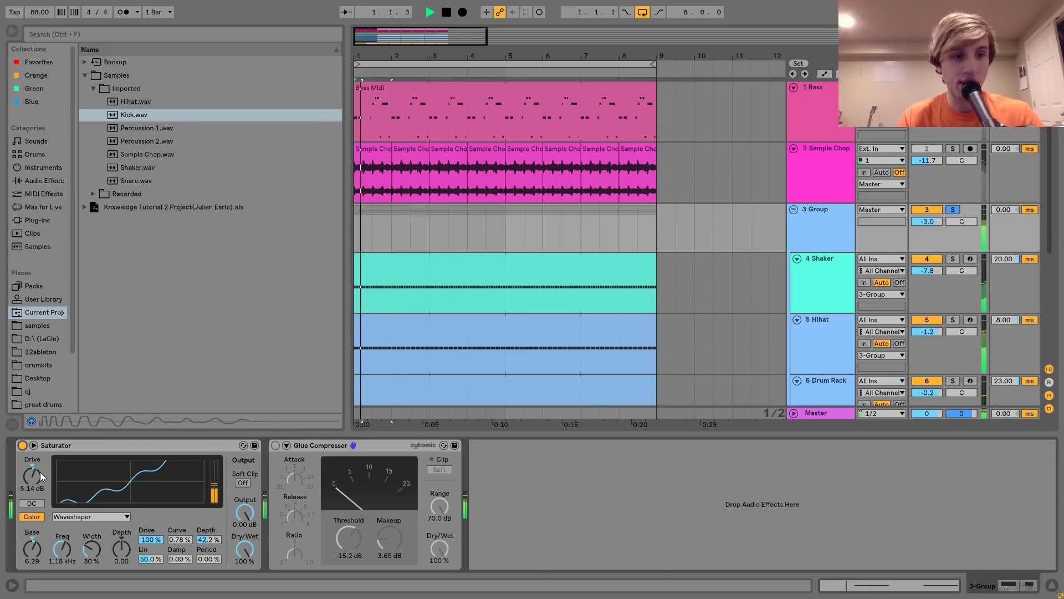
key("space")
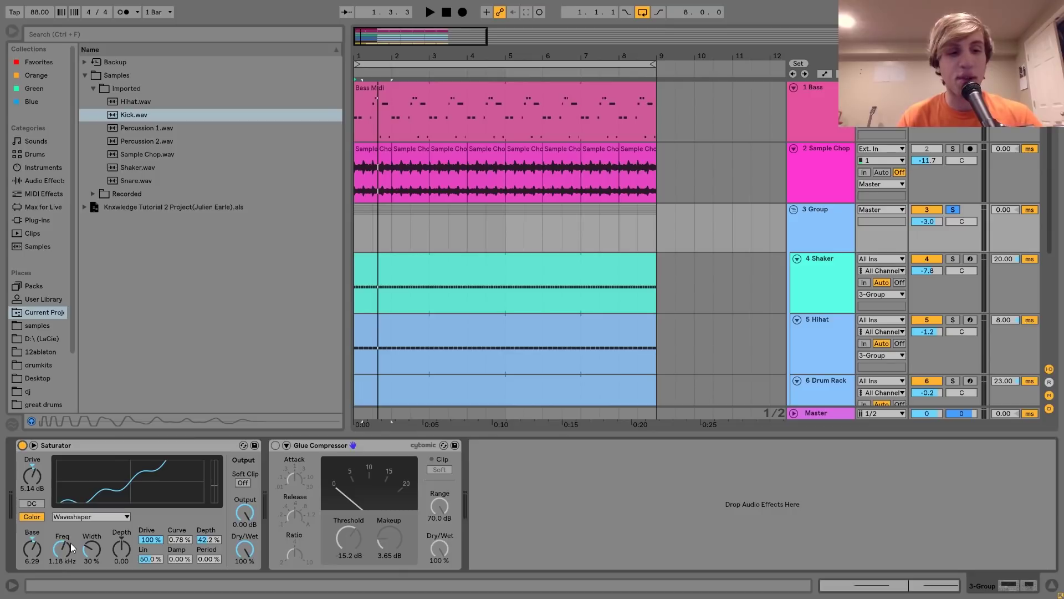
left_click(813, 182)
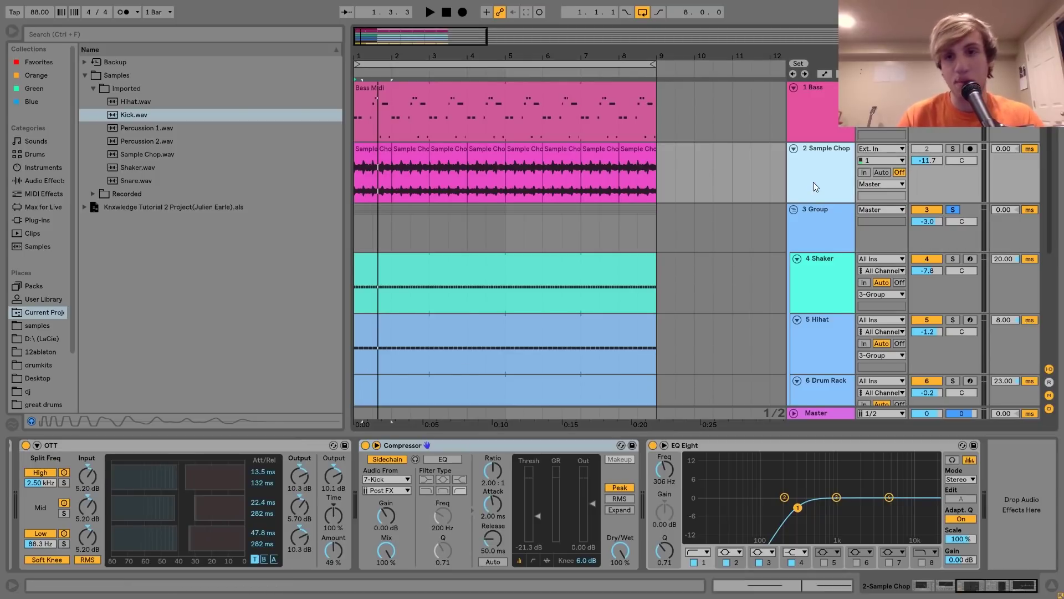
left_click(813, 209)
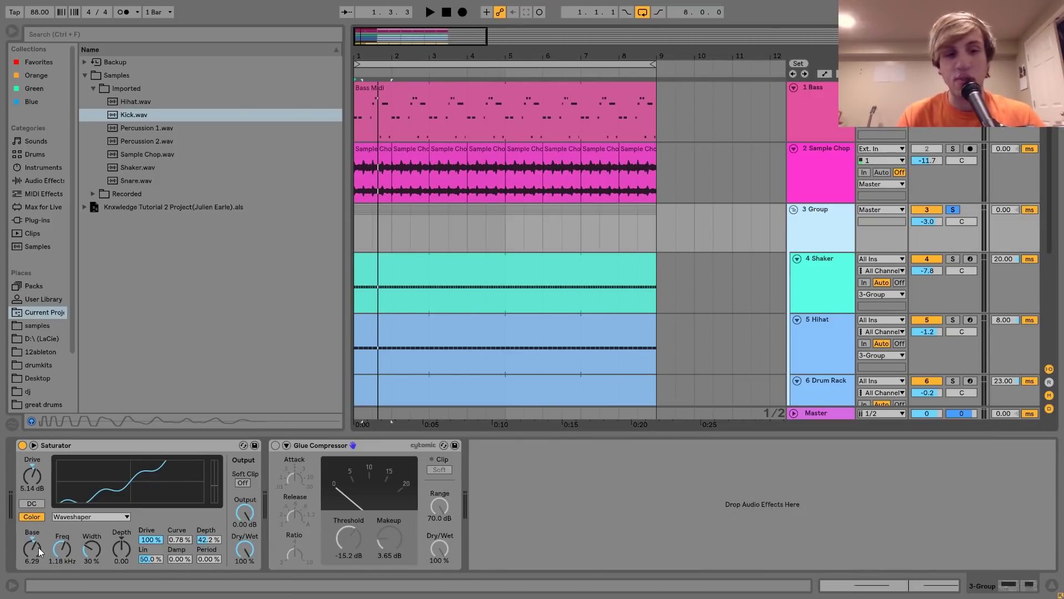
key("space")
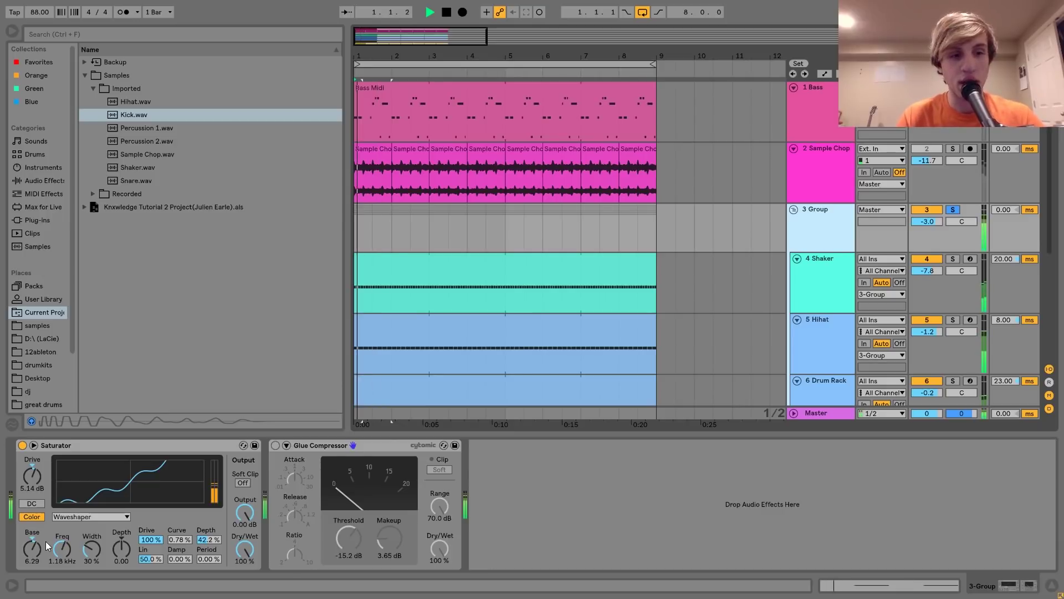
key("space")
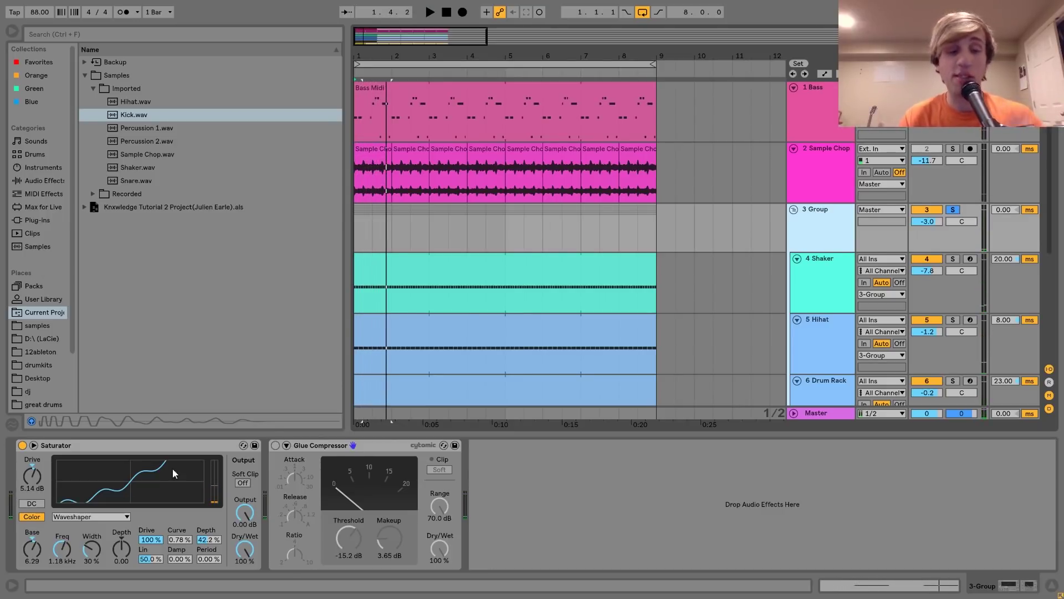
Step: Turn the drum group's Glue Compressor back on and play the drums through both effects
left_click(274, 446)
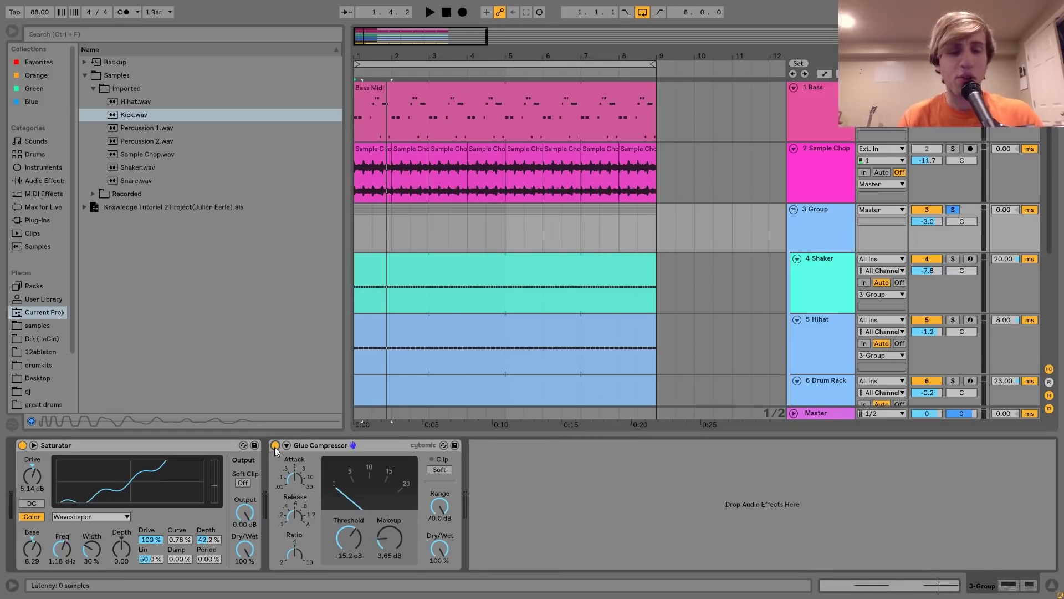
key("space")
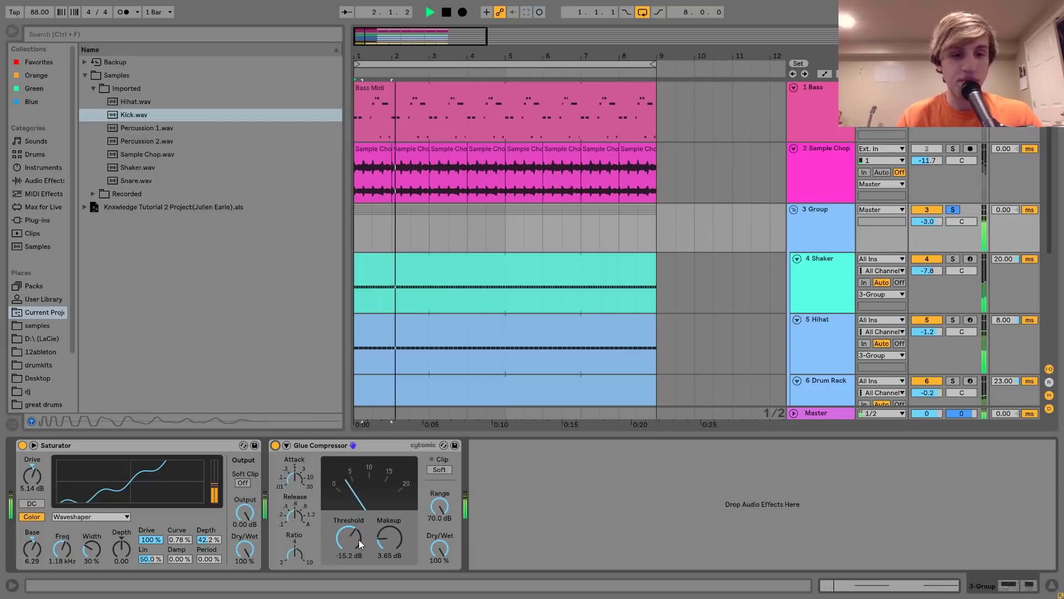
key("space")
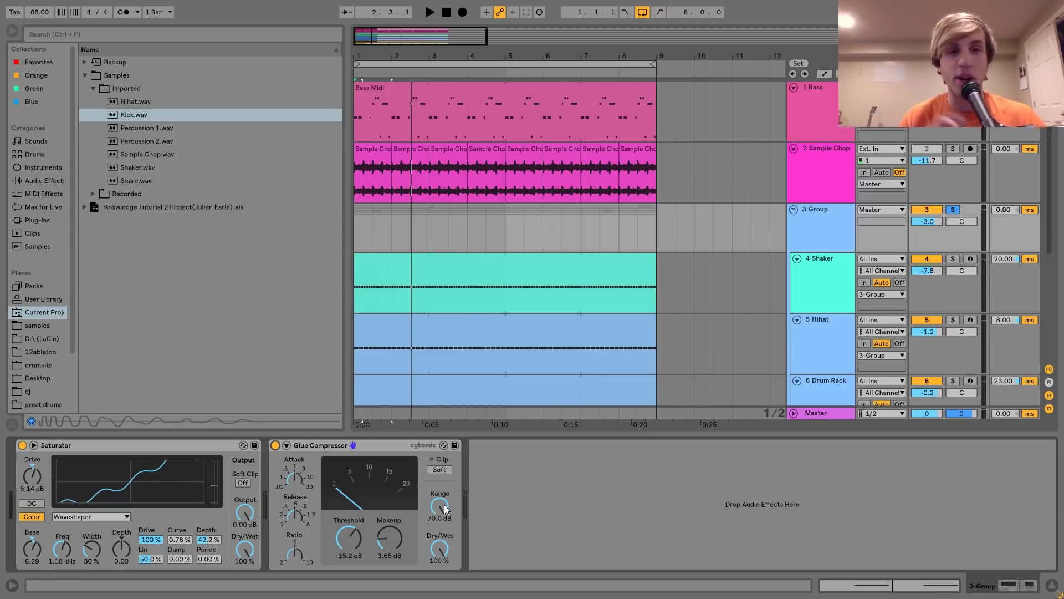
key("space")
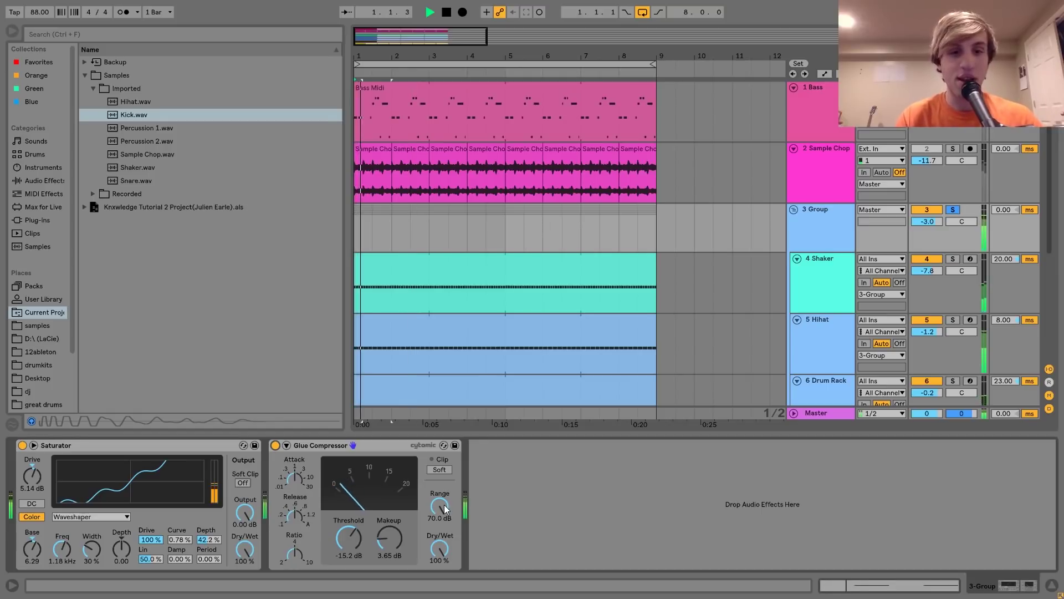
key("space")
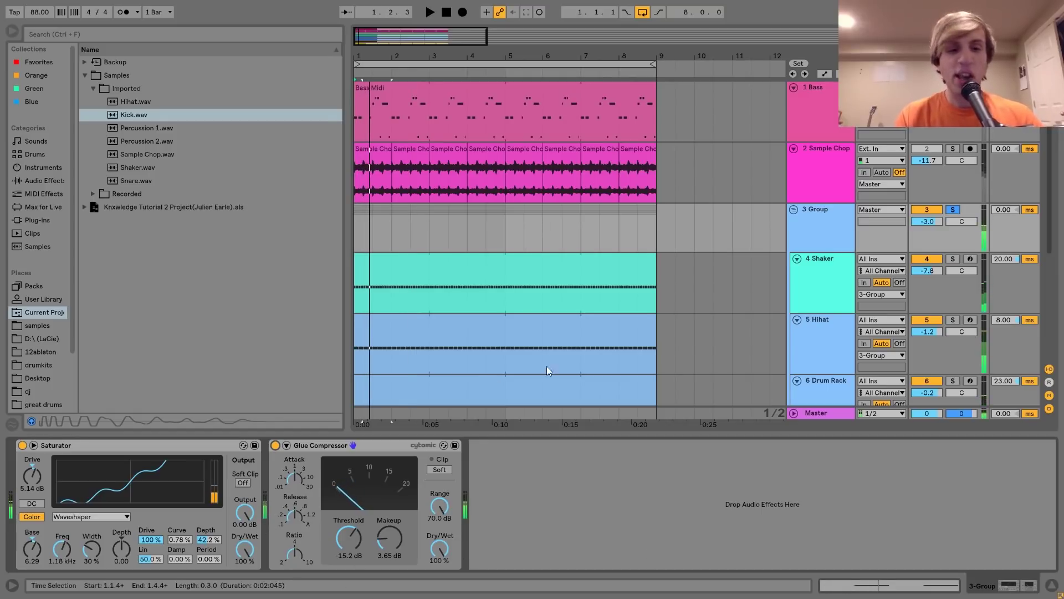
left_click(394, 446)
key("space")
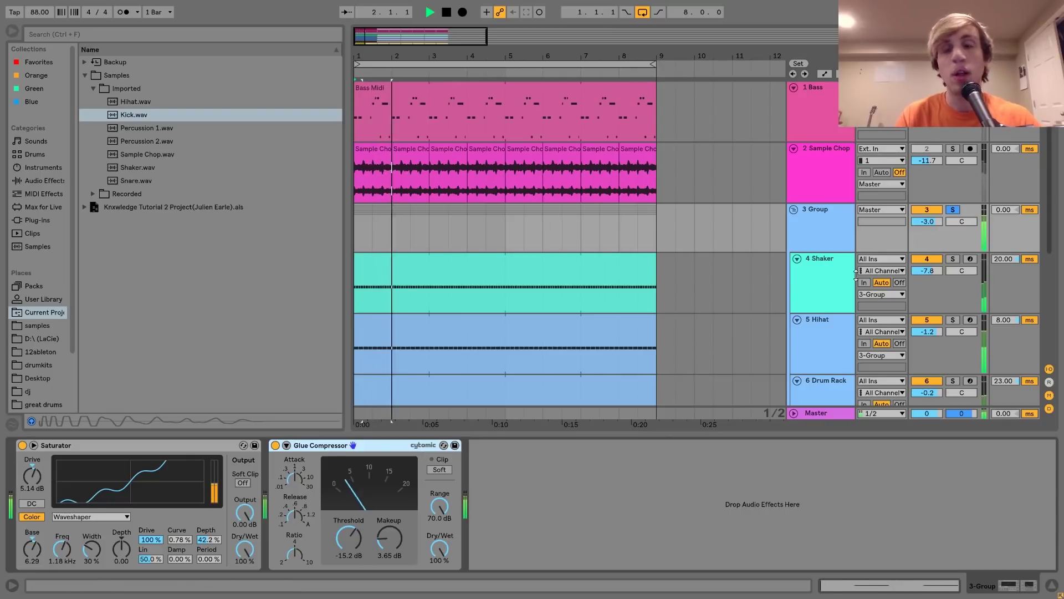
key("space")
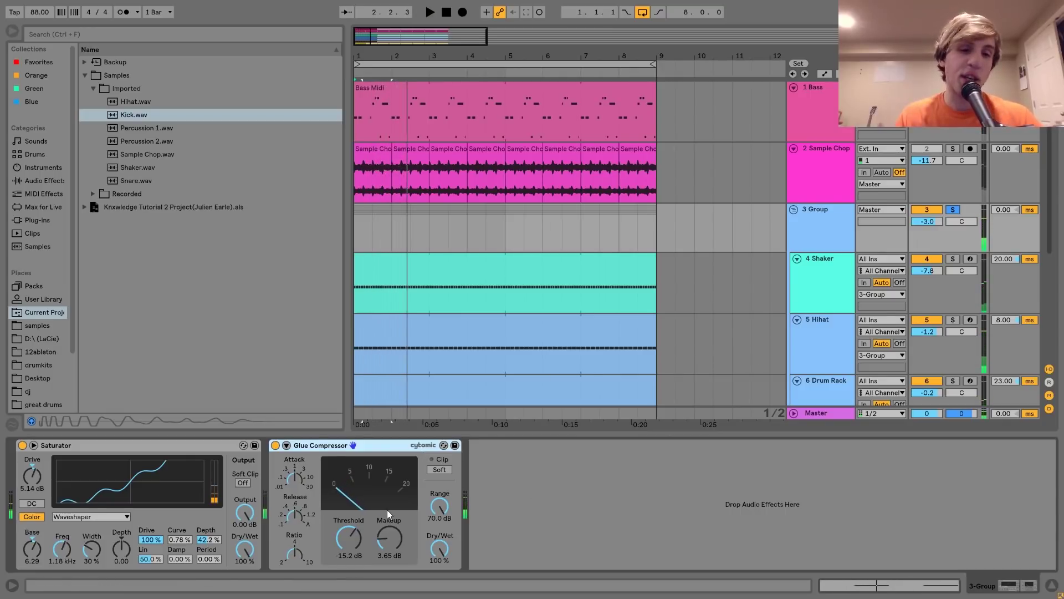
Step: Unsolo the drum group, select the whole Bass clip as the playback start and show the Master track's effect rack
left_click(953, 210)
left_click(830, 413)
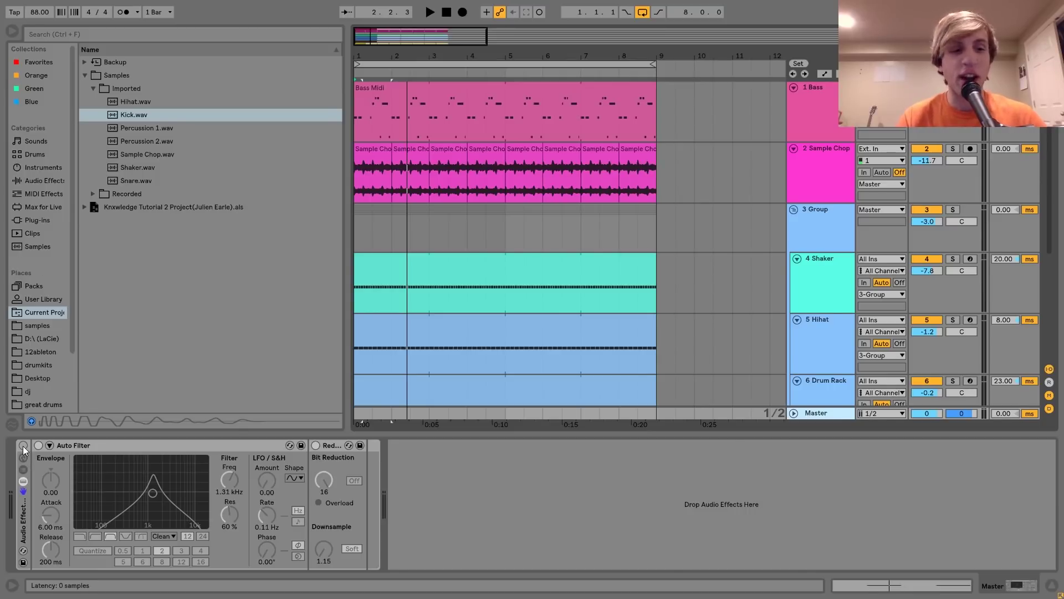
left_click(450, 308)
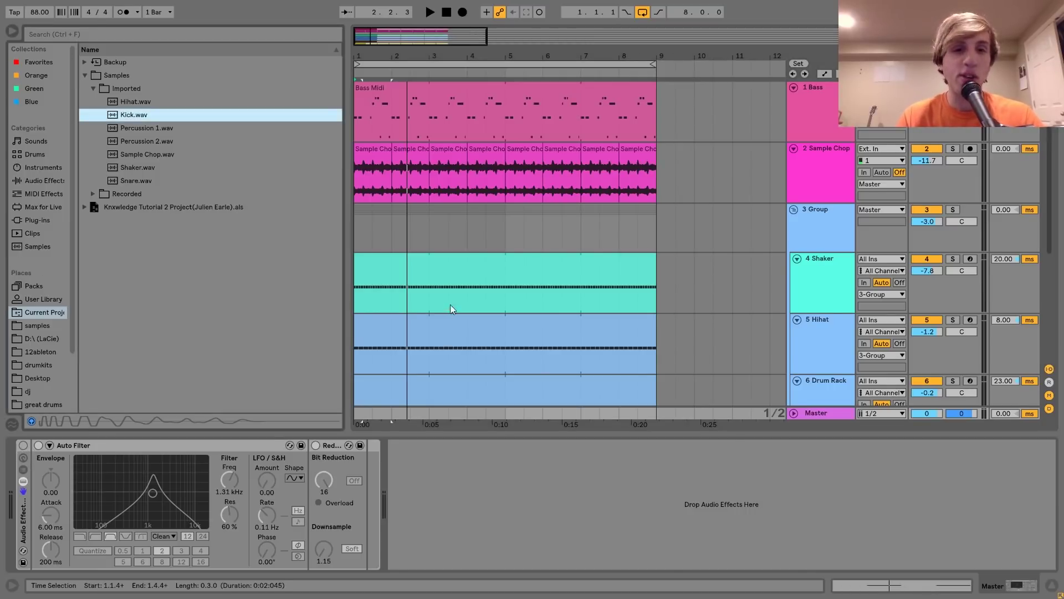
left_click(369, 103)
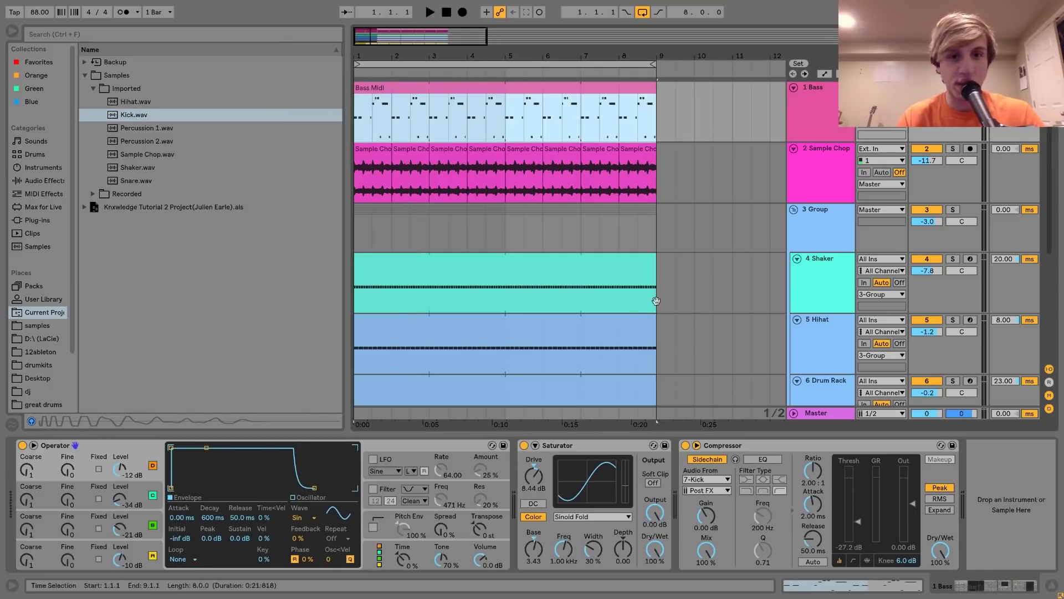
left_click(820, 416)
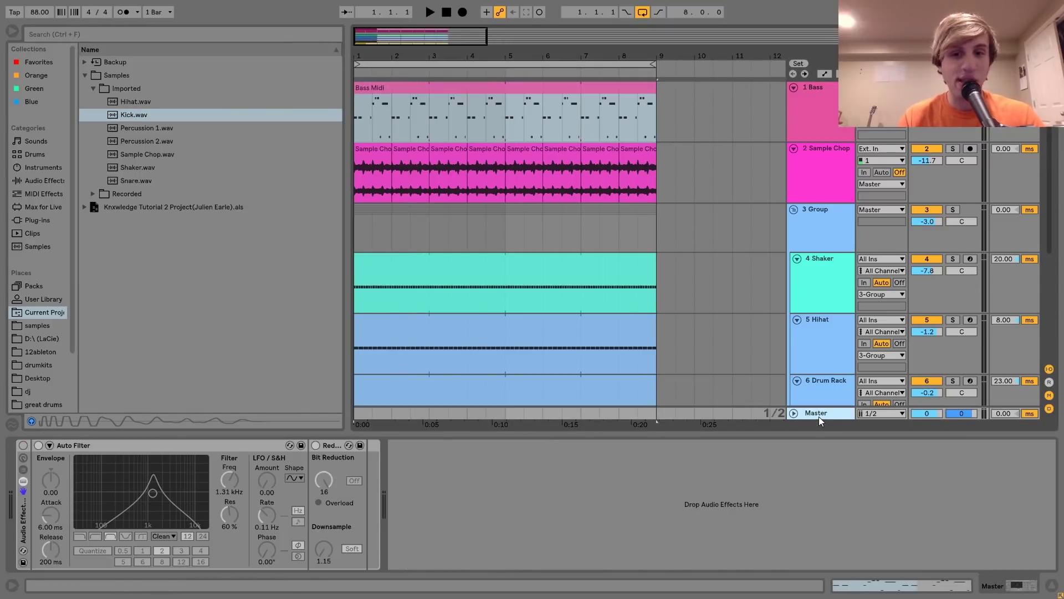
Step: Turn on the Master effect rack, play the full beat and set the Auto Filter frequency to 2.10 kHz
left_click(23, 448)
key("space")
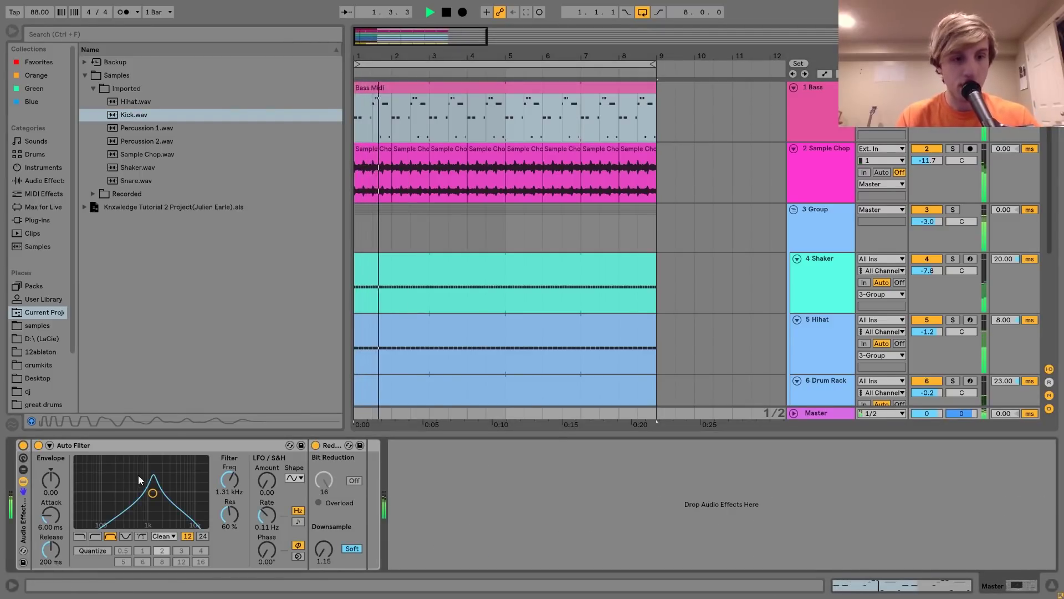
left_click_drag(153, 492, 161, 493)
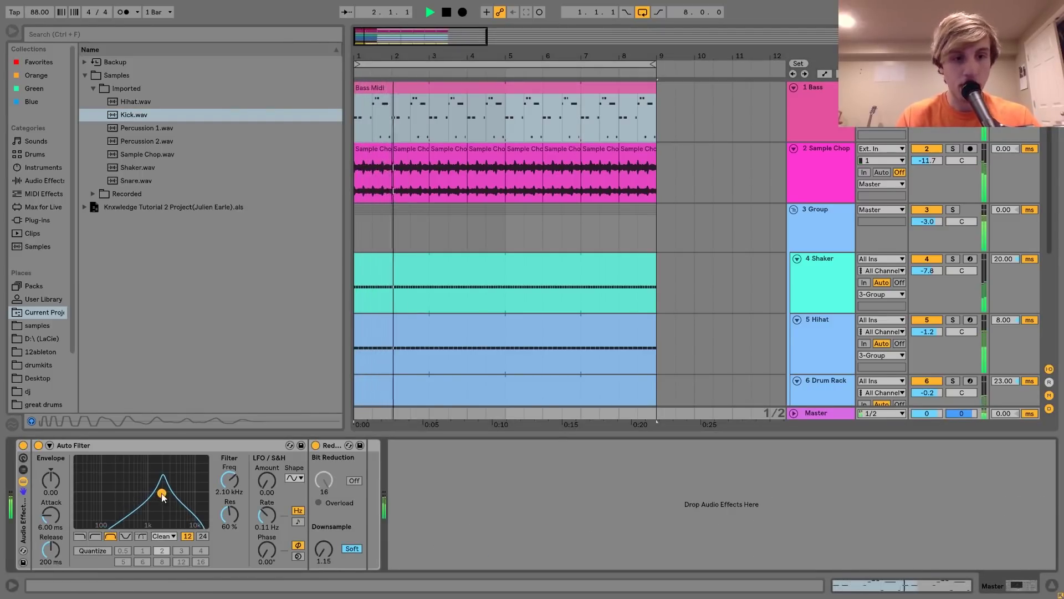
Step: Compare the beat with the Master effect rack bypassed and active, and leave the rack switched off
left_click(23, 445)
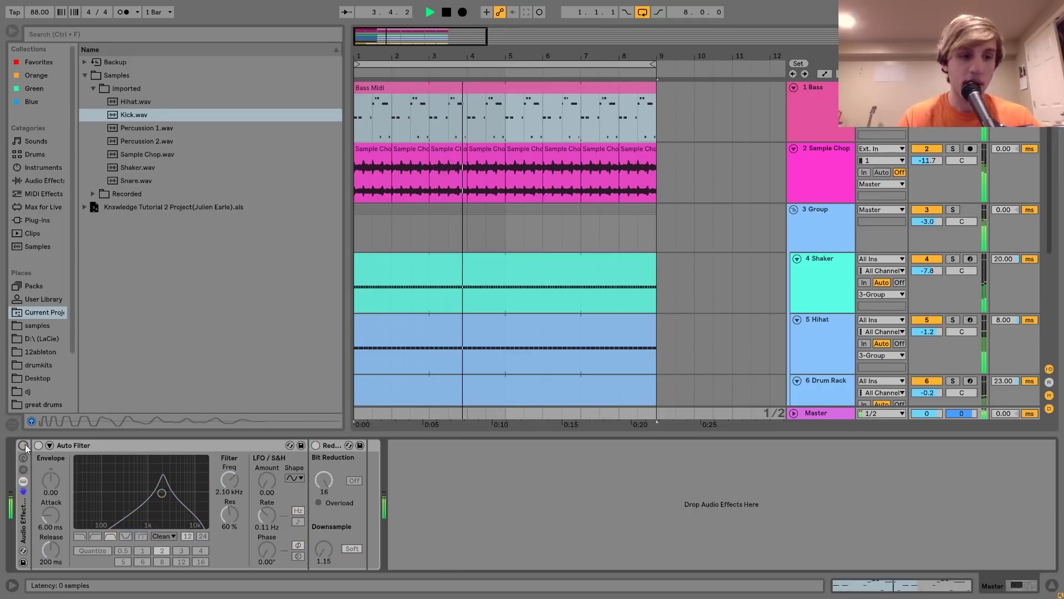
left_click(24, 445)
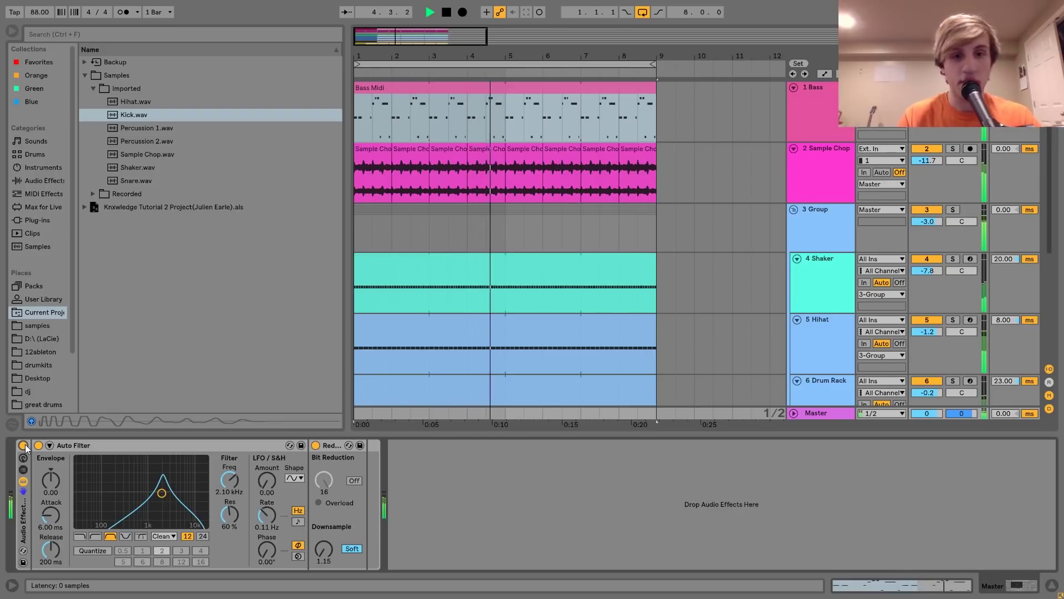
left_click(23, 445)
key("space")
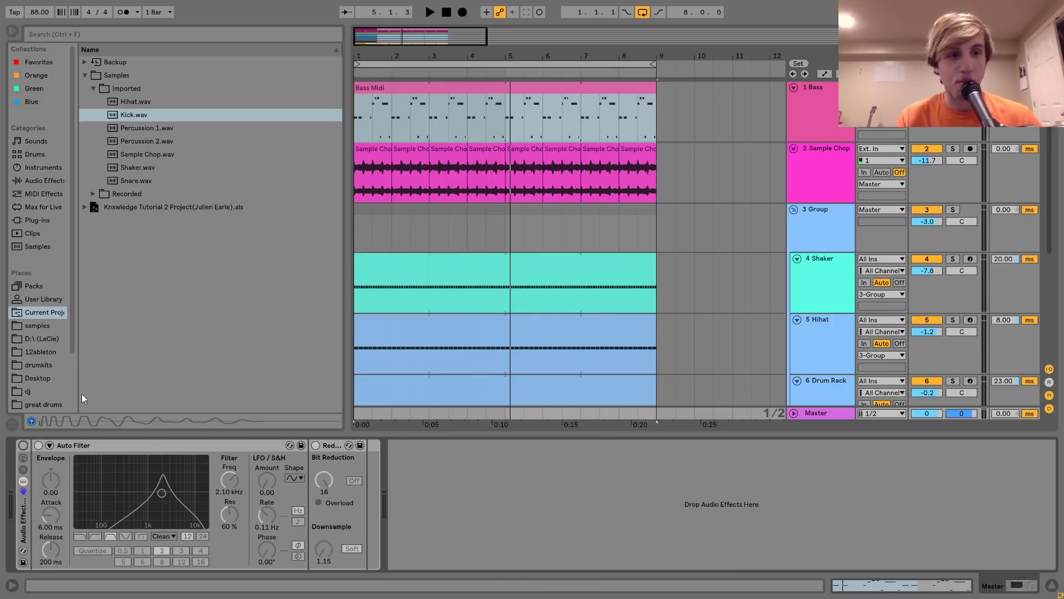
left_click(23, 446)
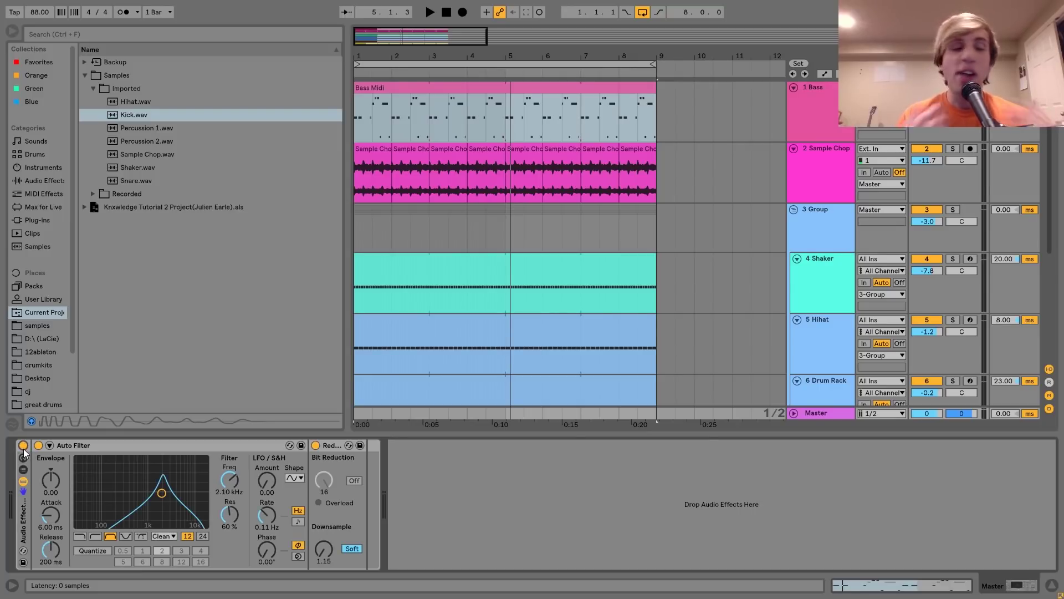
left_click(24, 447)
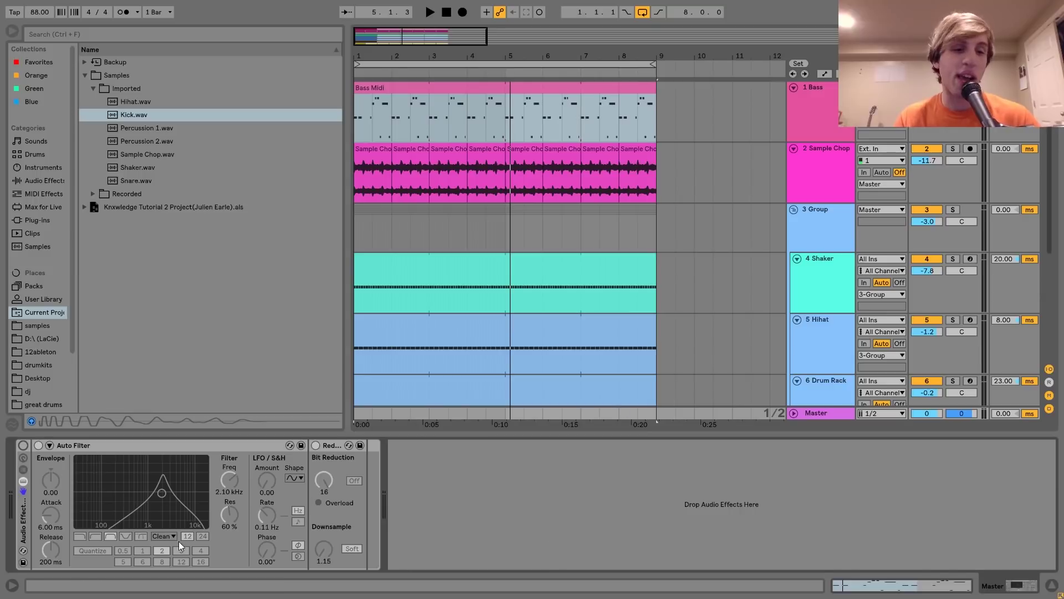